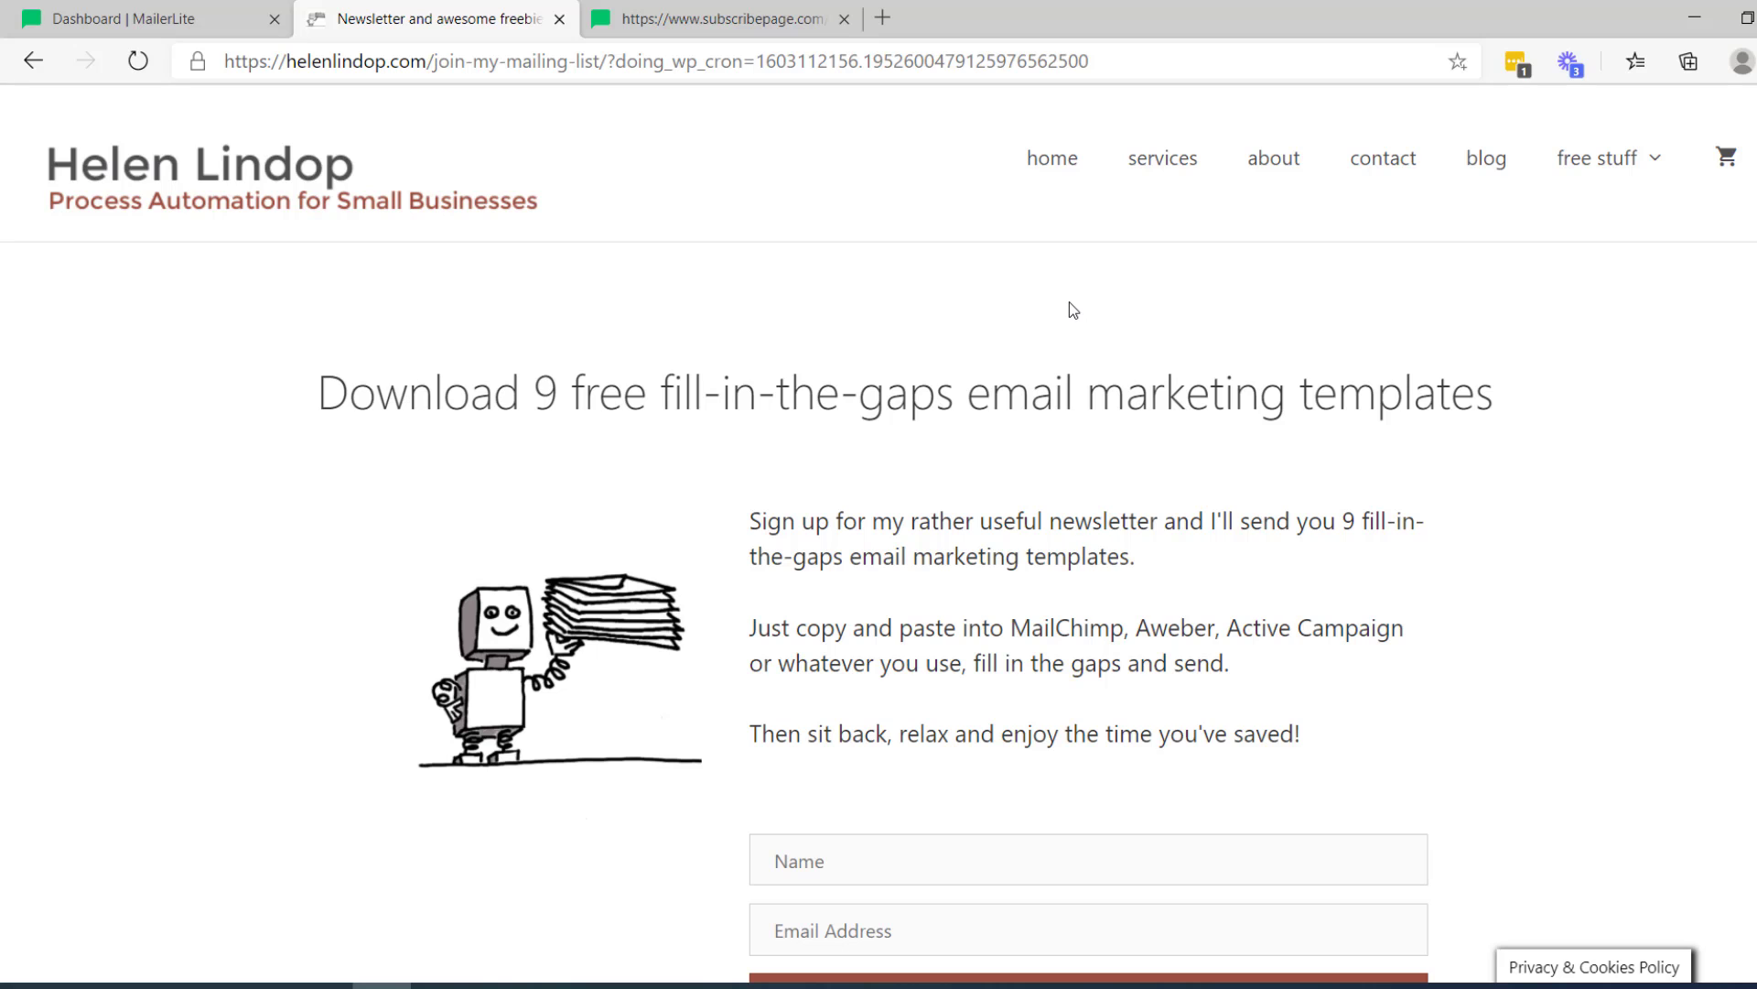
Step: Scroll through the example BOOK landing page on subscribepage.com to review its layout
scroll(1071, 307, down, 3)
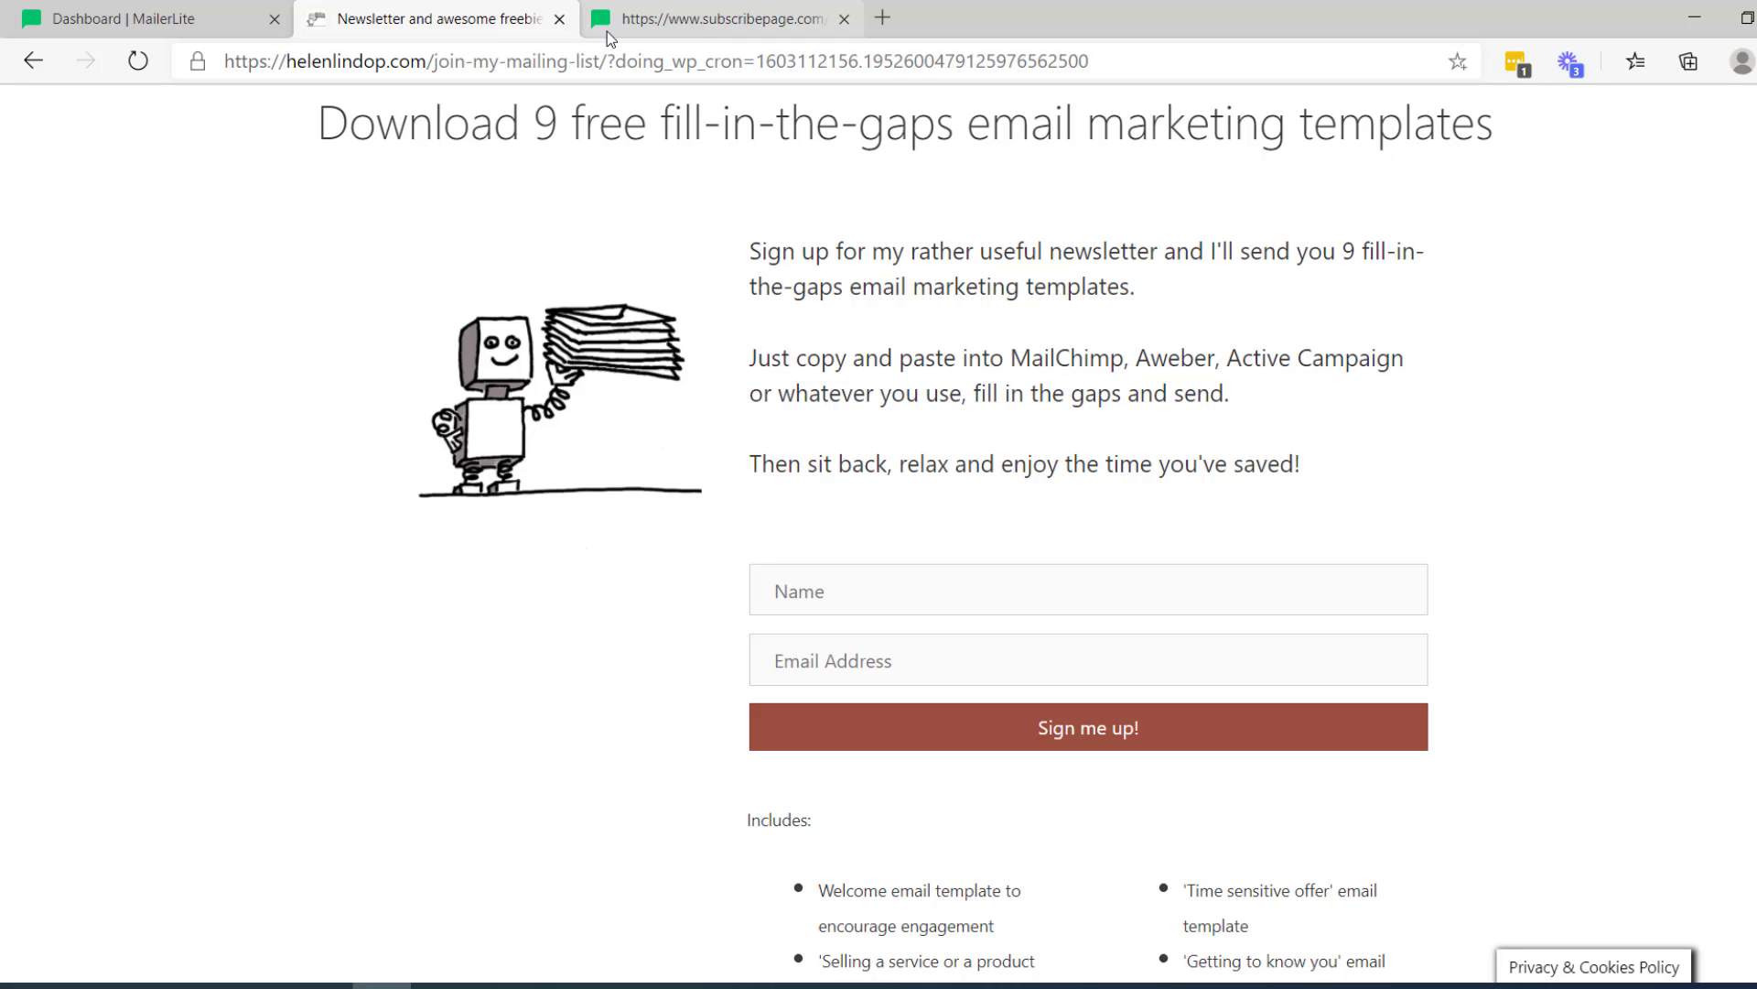
click(676, 23)
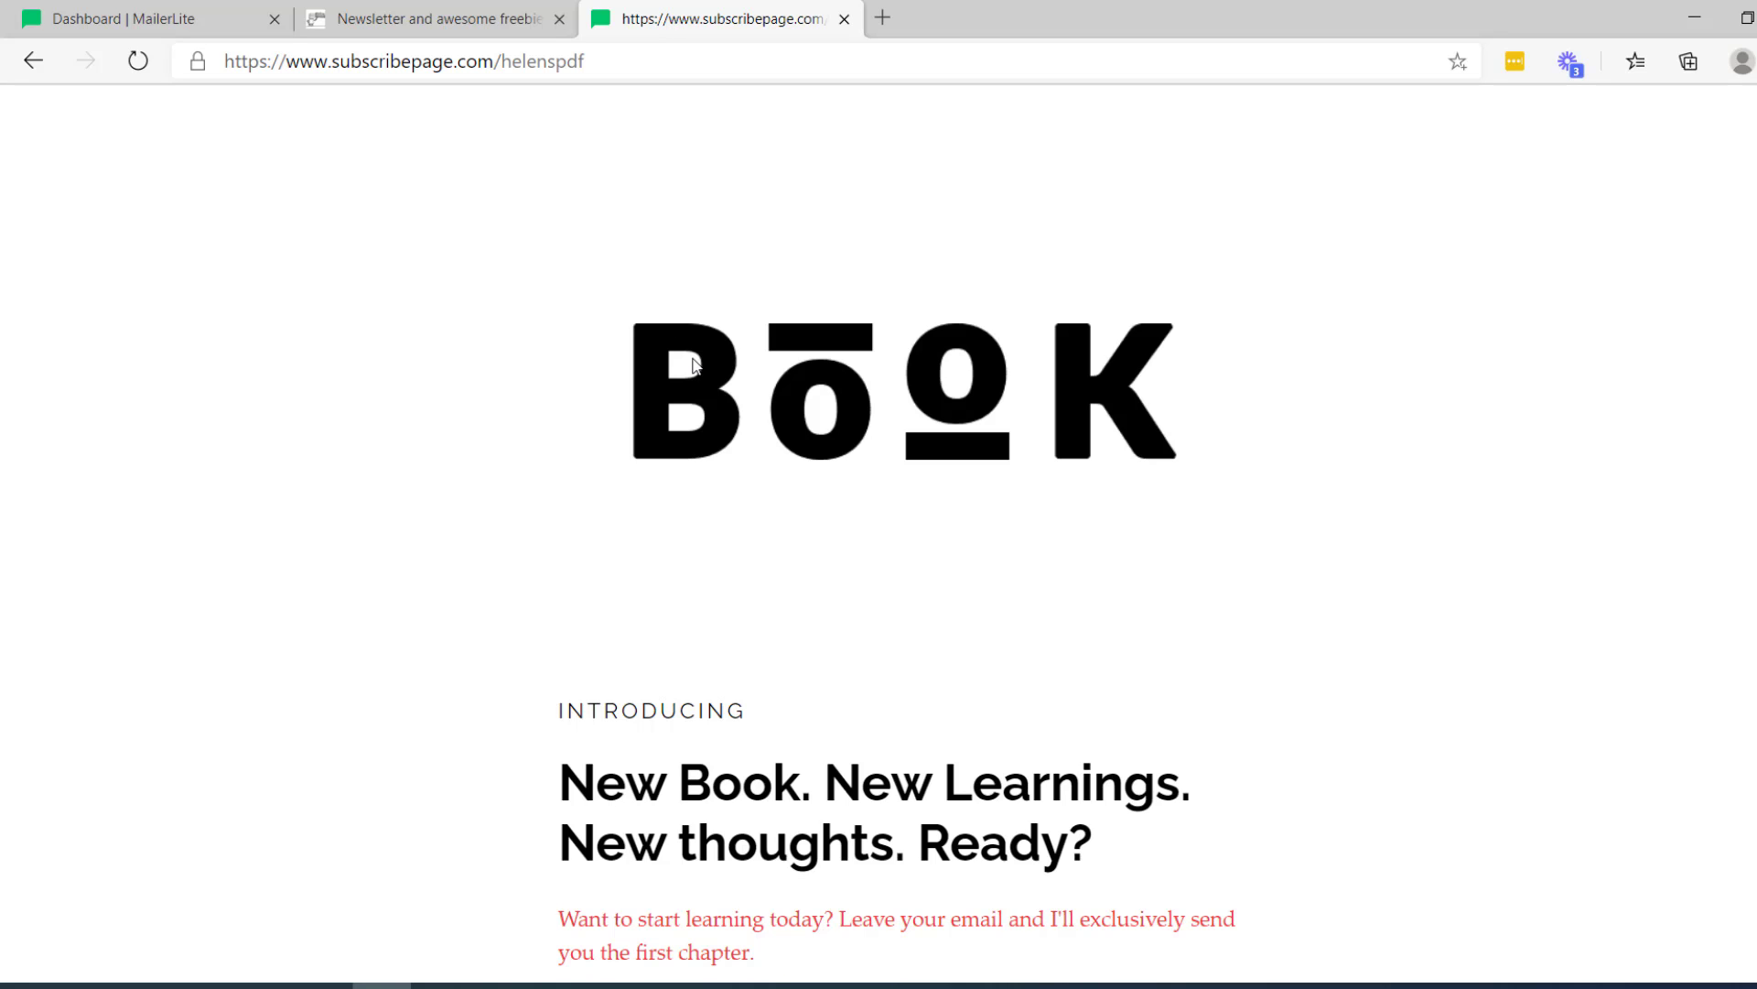
scroll(695, 365, down, 7)
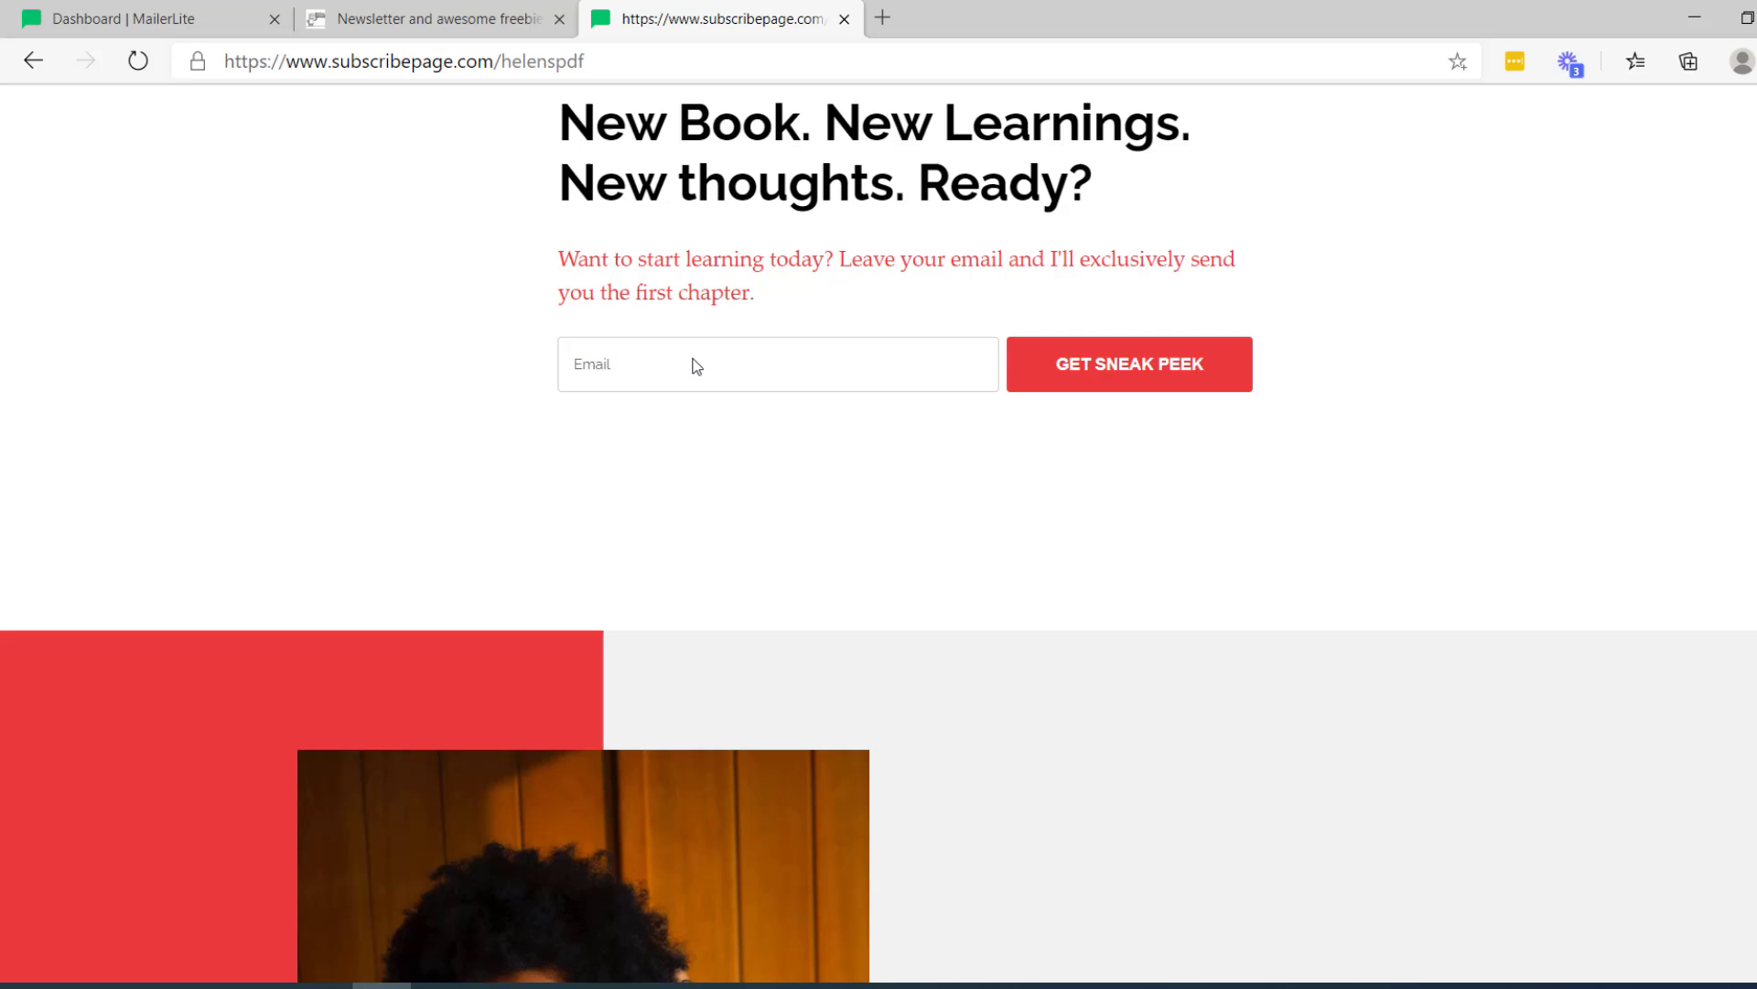
scroll(695, 361, up, 3)
scroll(699, 318, up, 3)
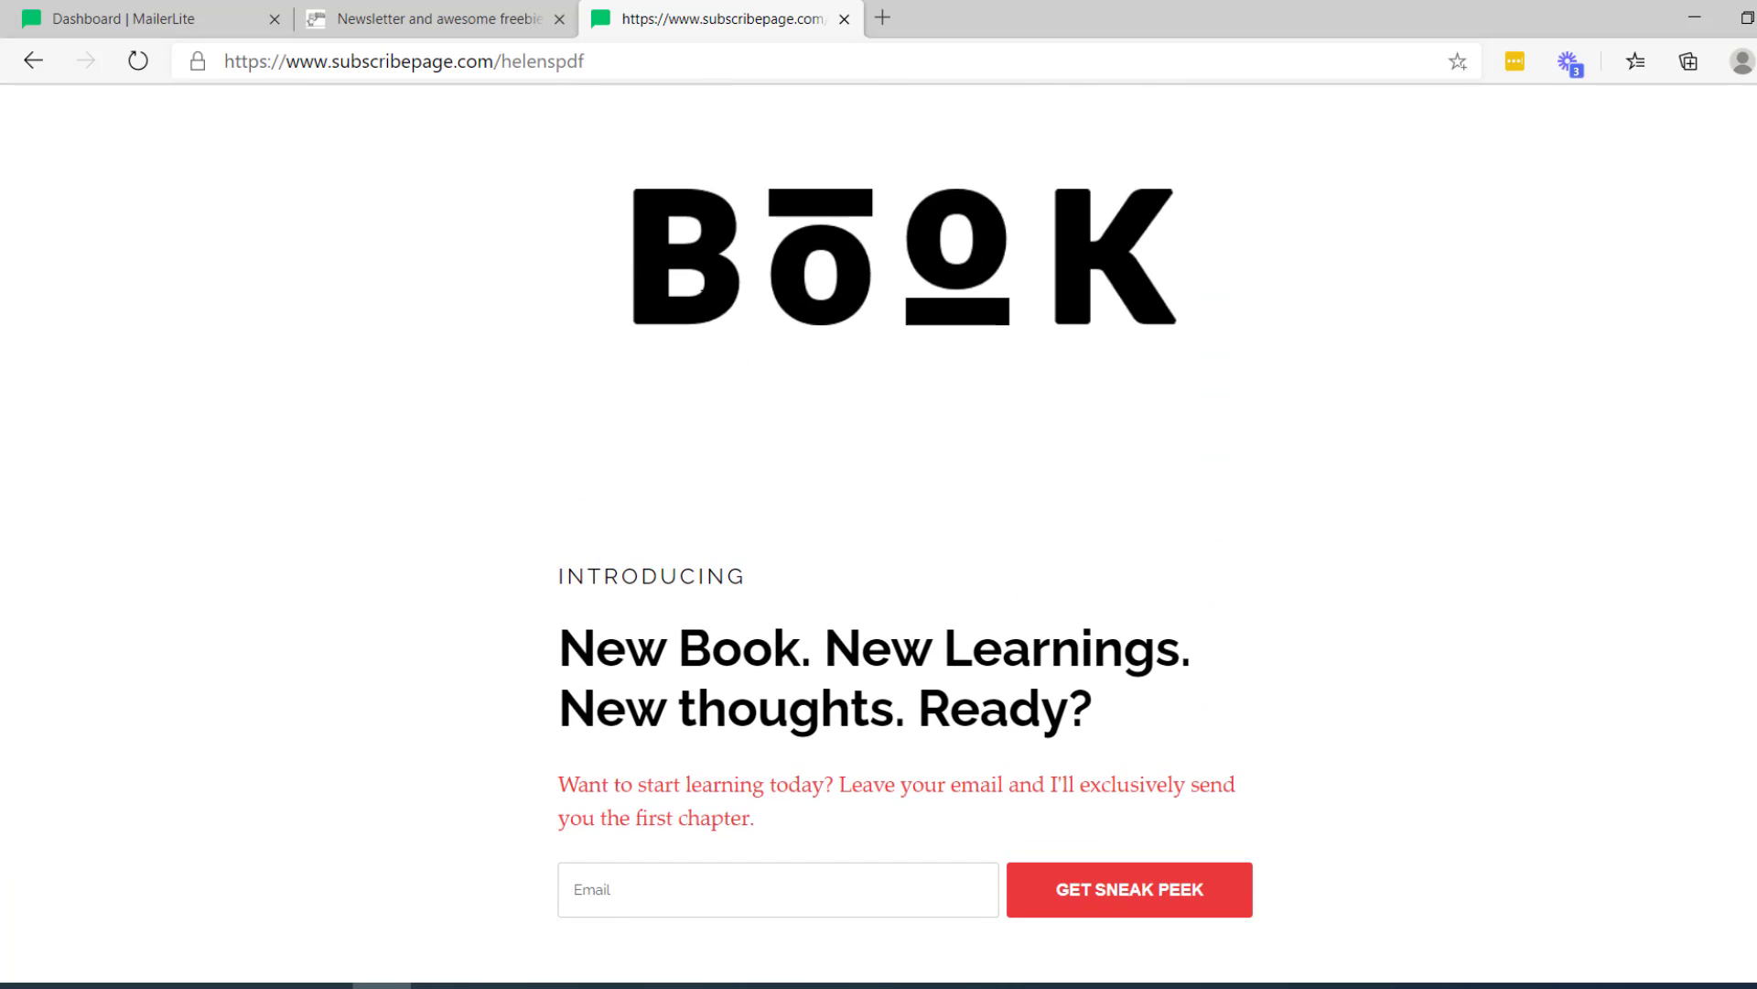
scroll(691, 534, down, 3)
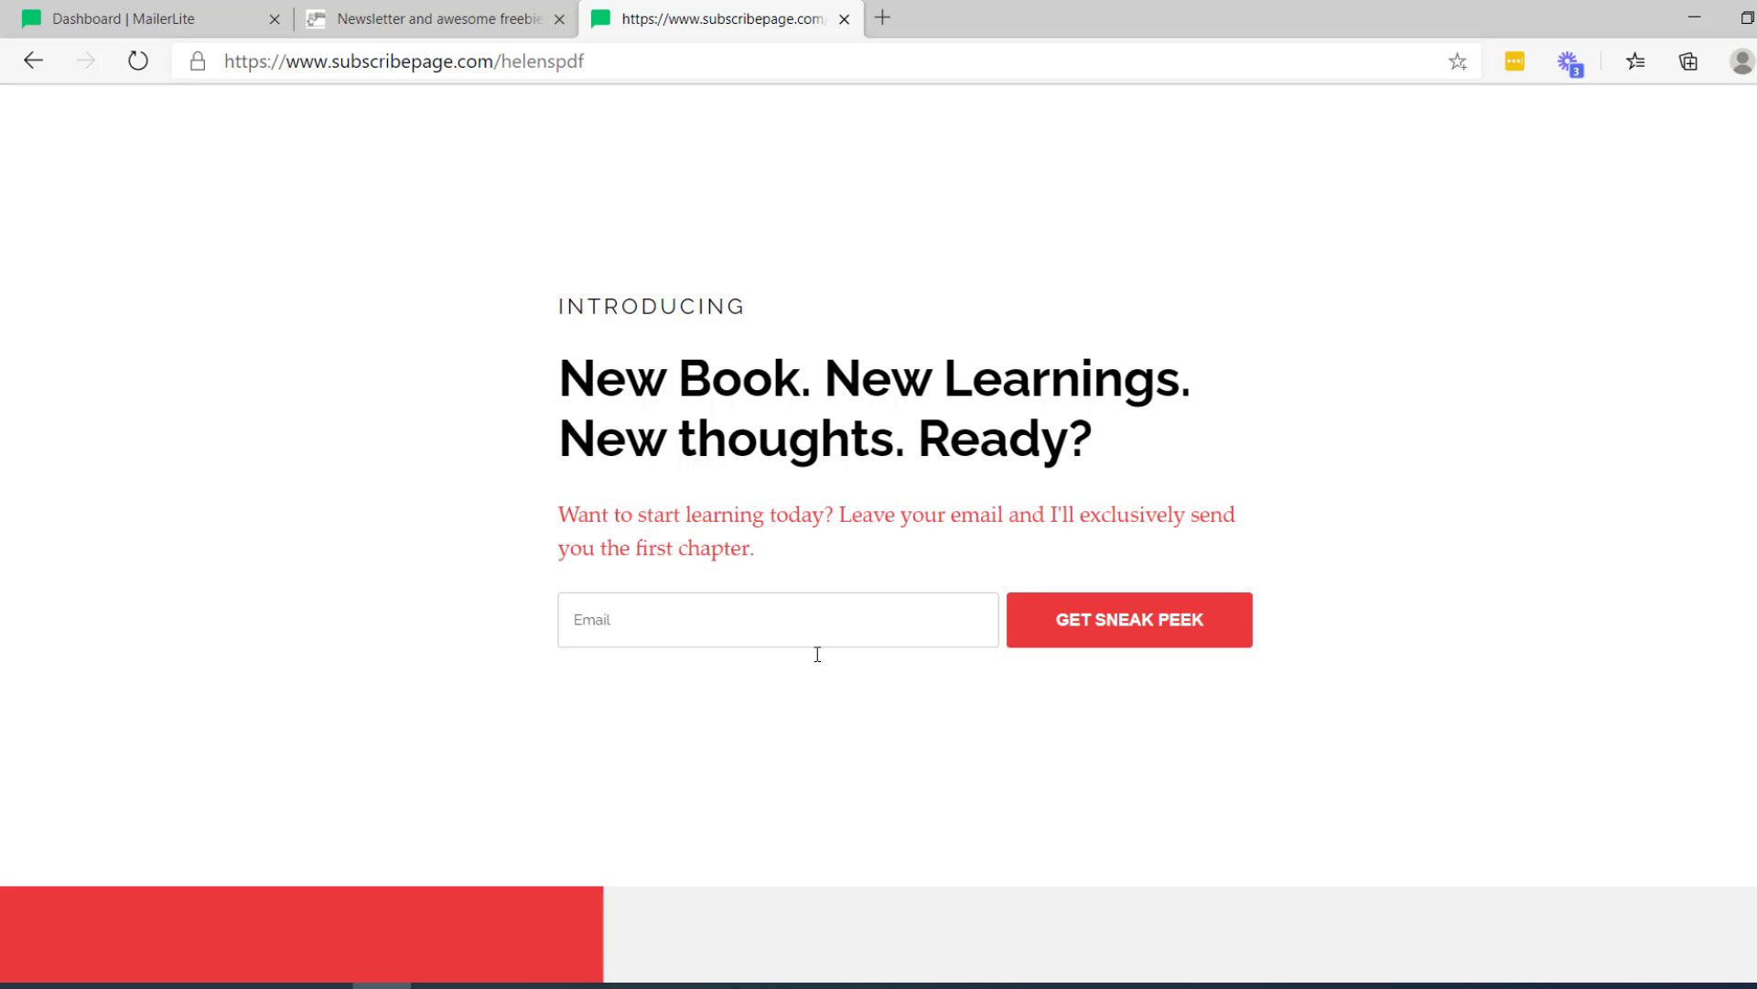
scroll(1085, 778, down, 6)
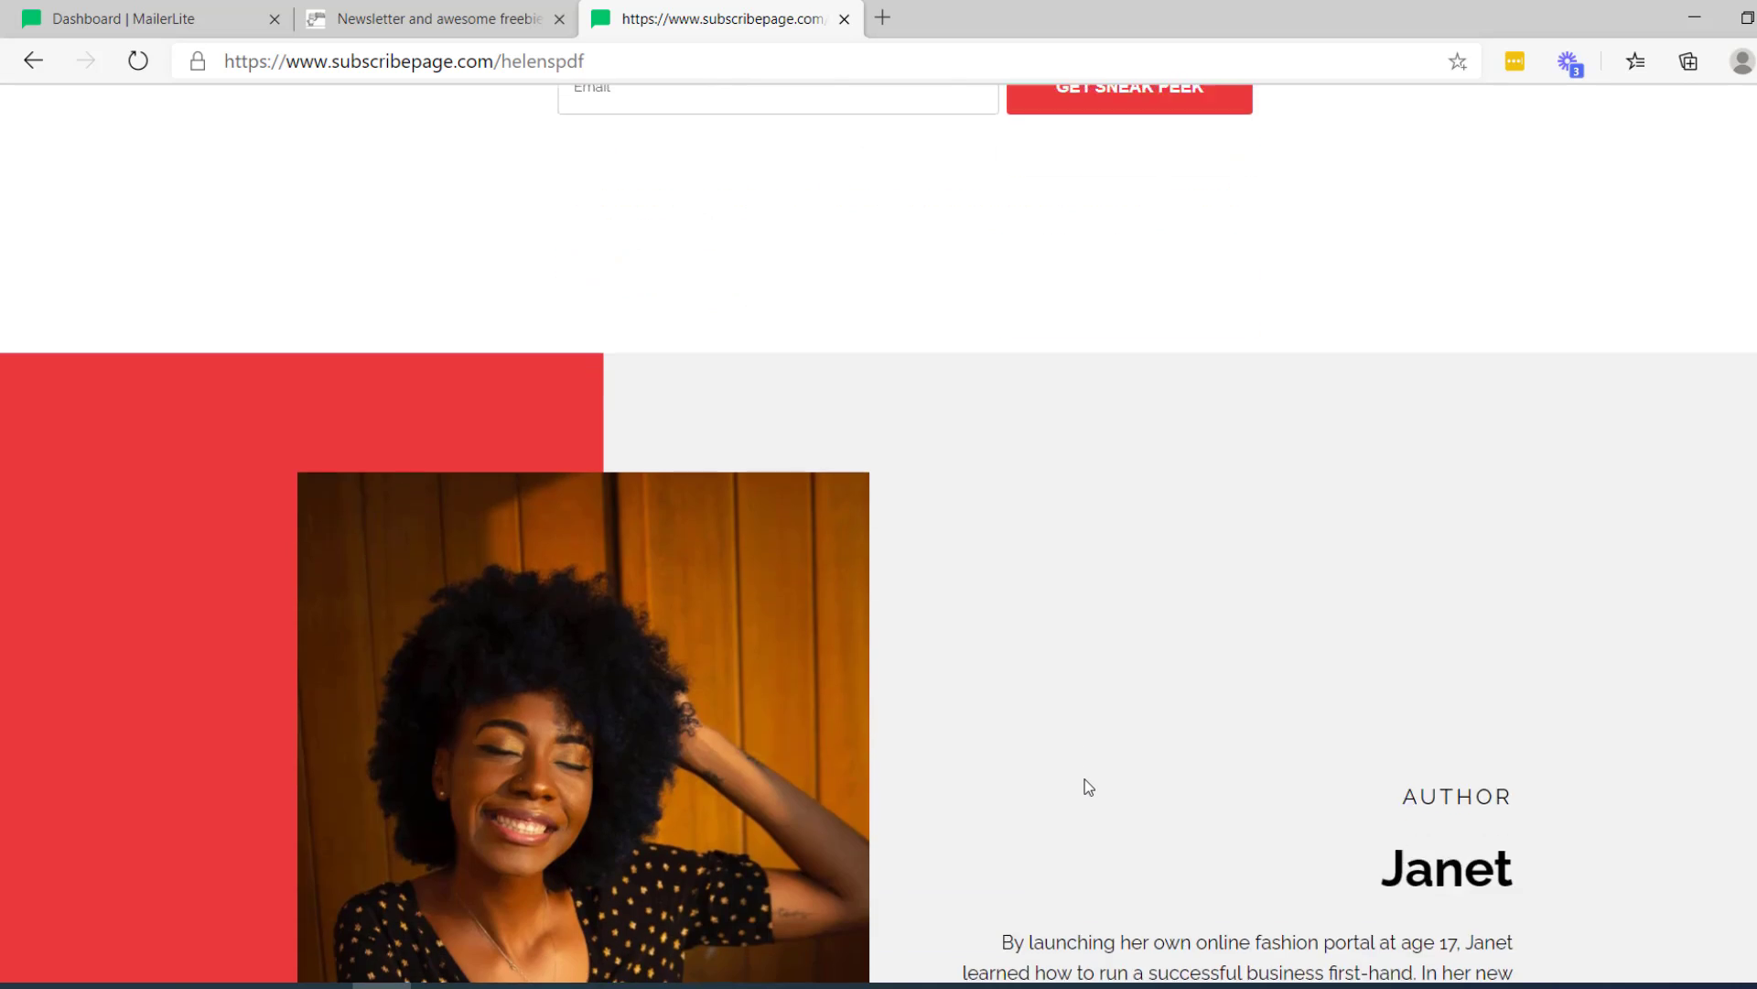
scroll(1087, 786, down, 12)
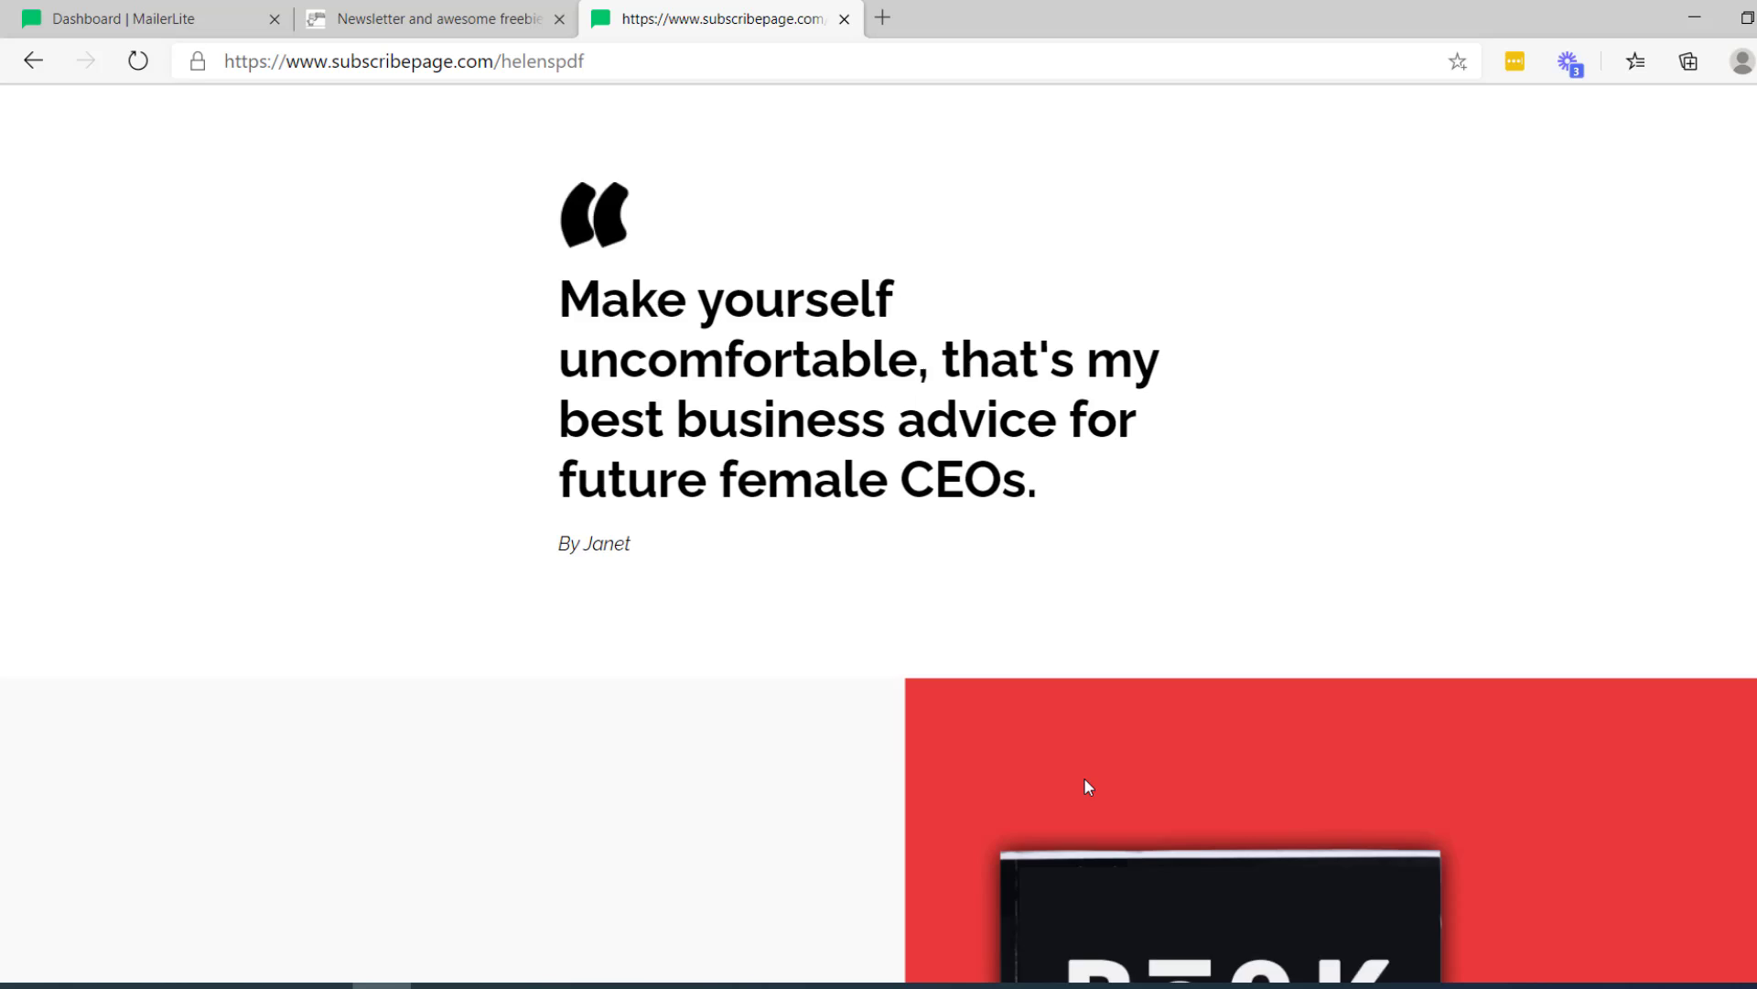
scroll(1084, 779, down, 12)
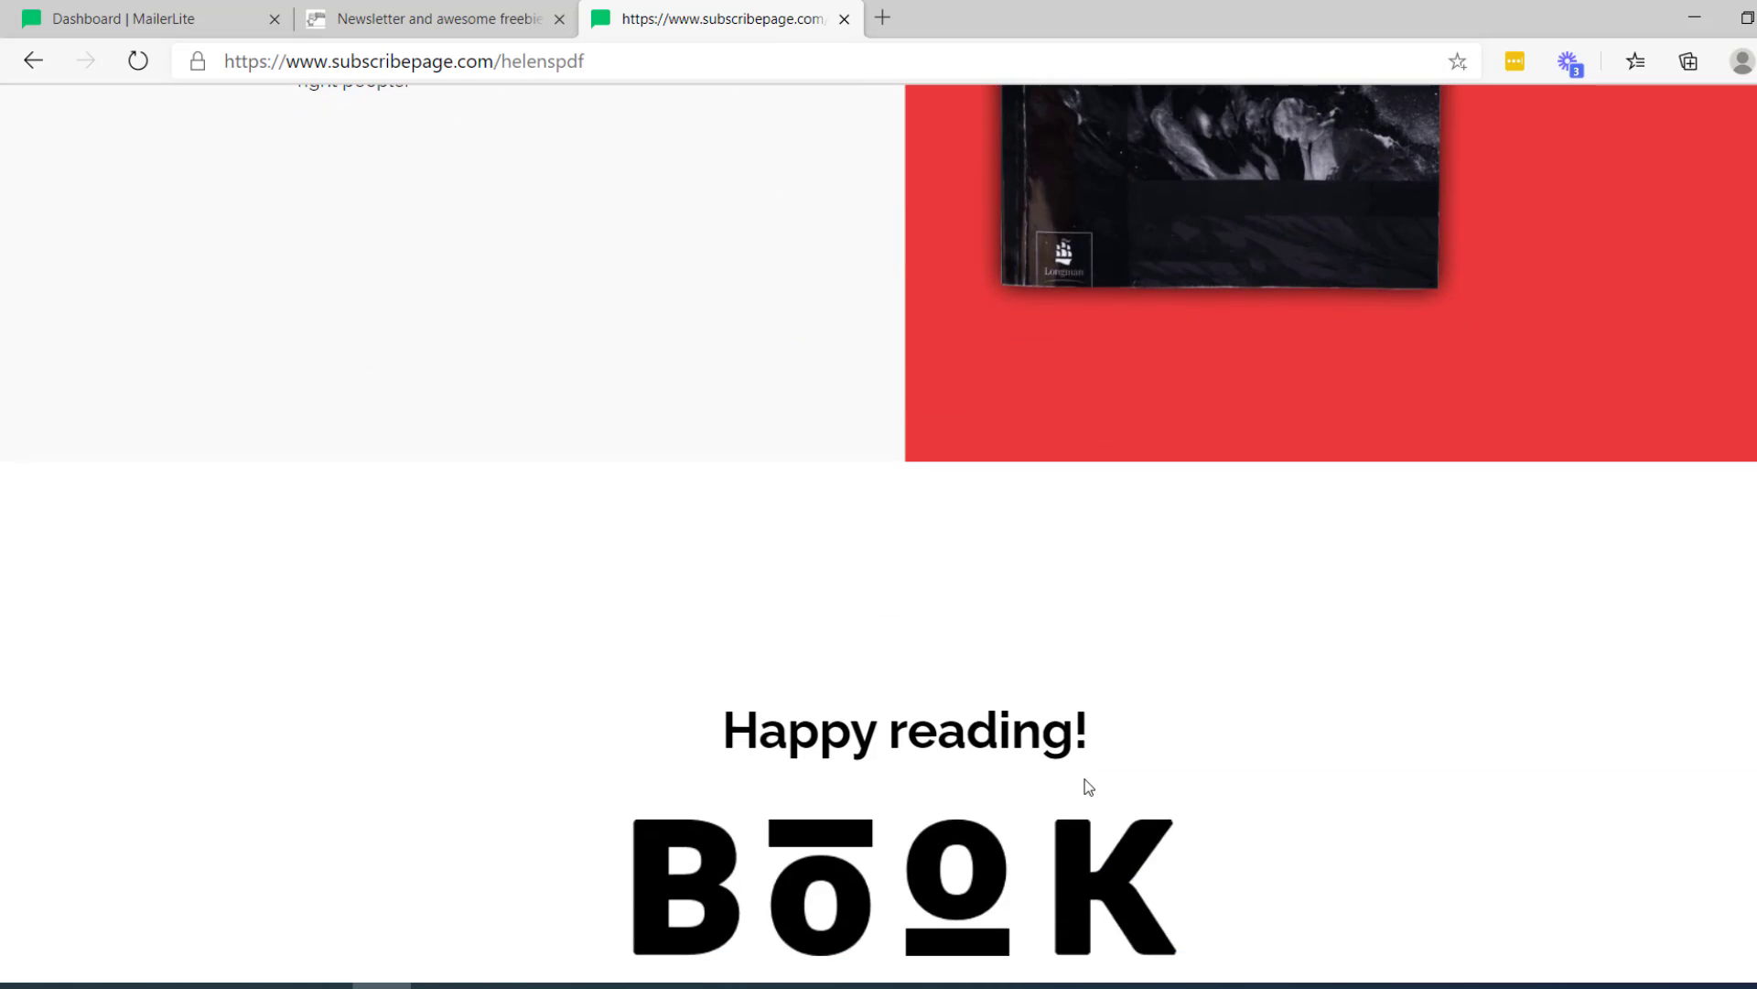
scroll(1085, 779, down, 3)
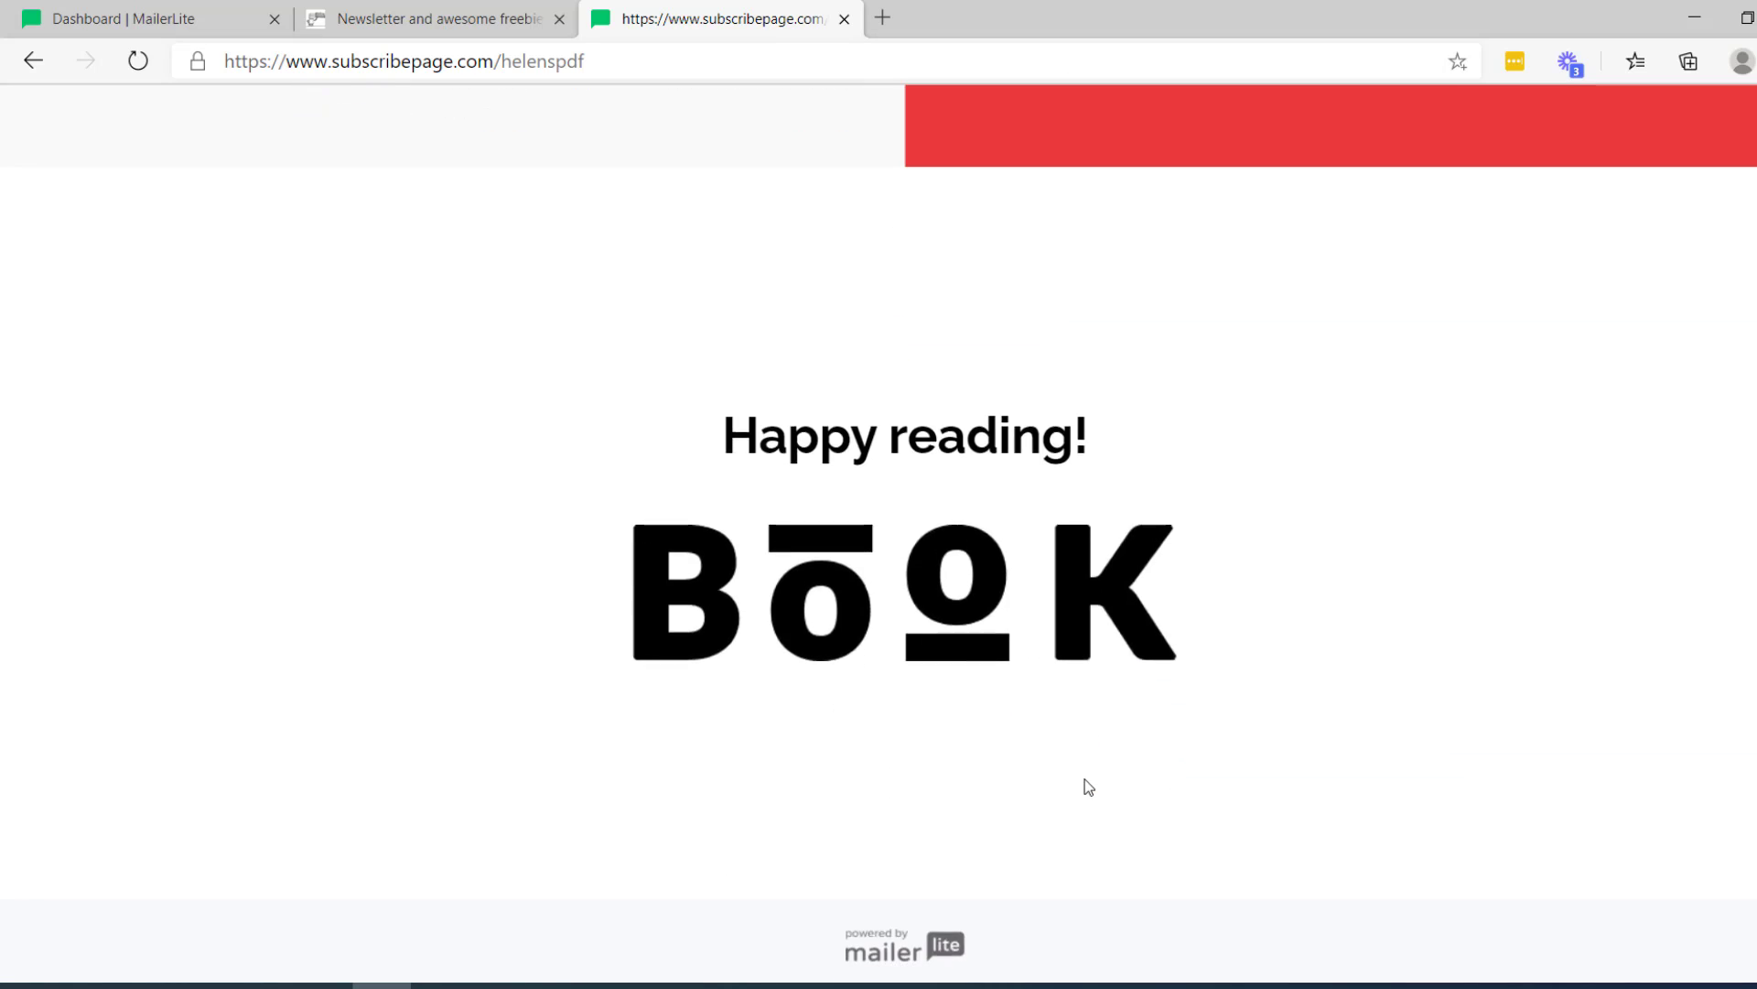
scroll(1084, 778, up, 15)
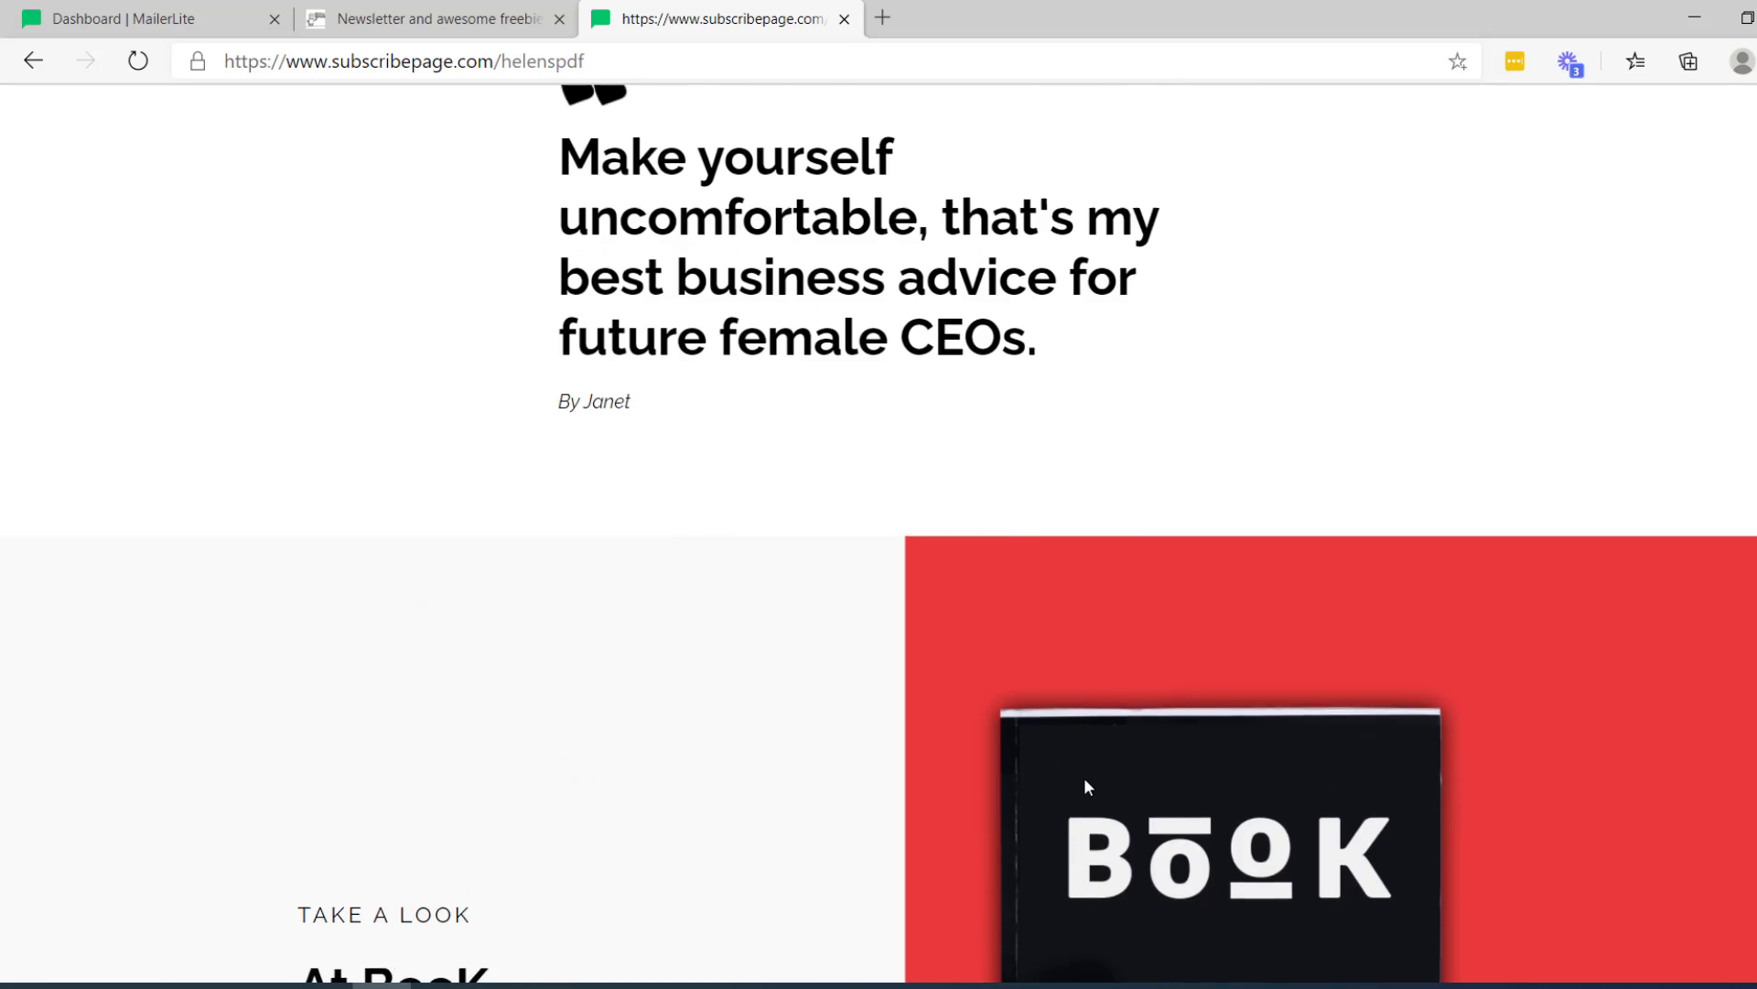
scroll(1085, 778, up, 12)
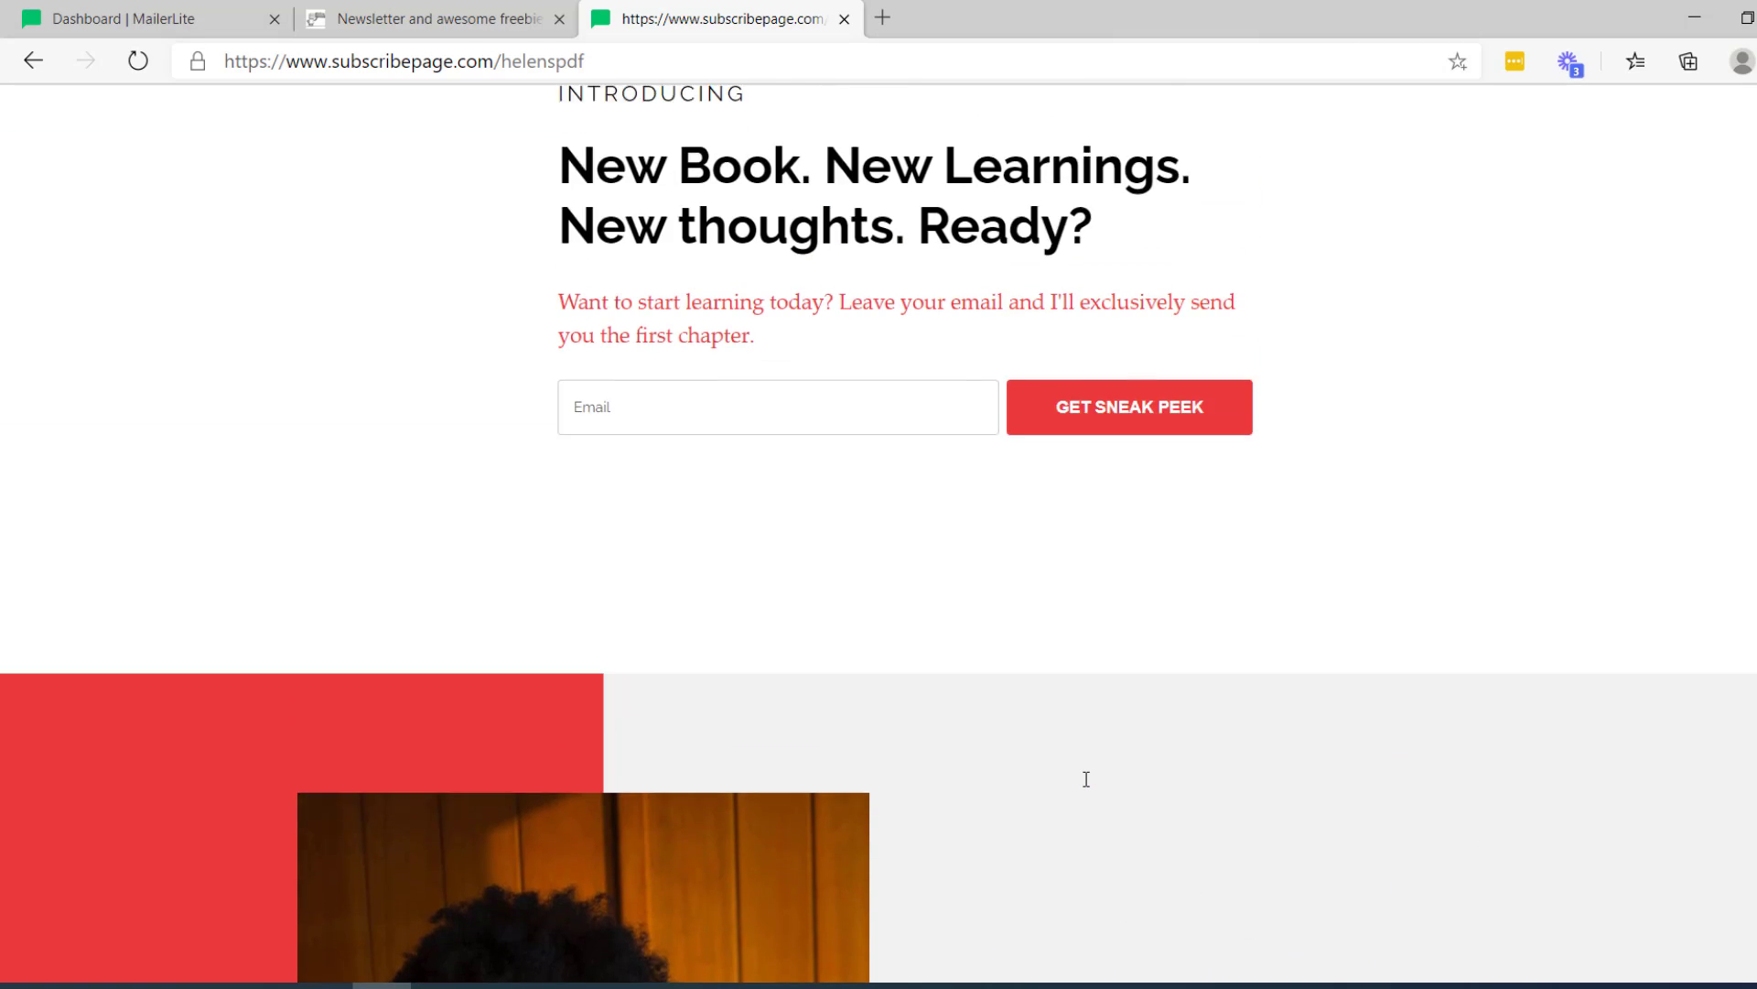
scroll(1085, 779, up, 5)
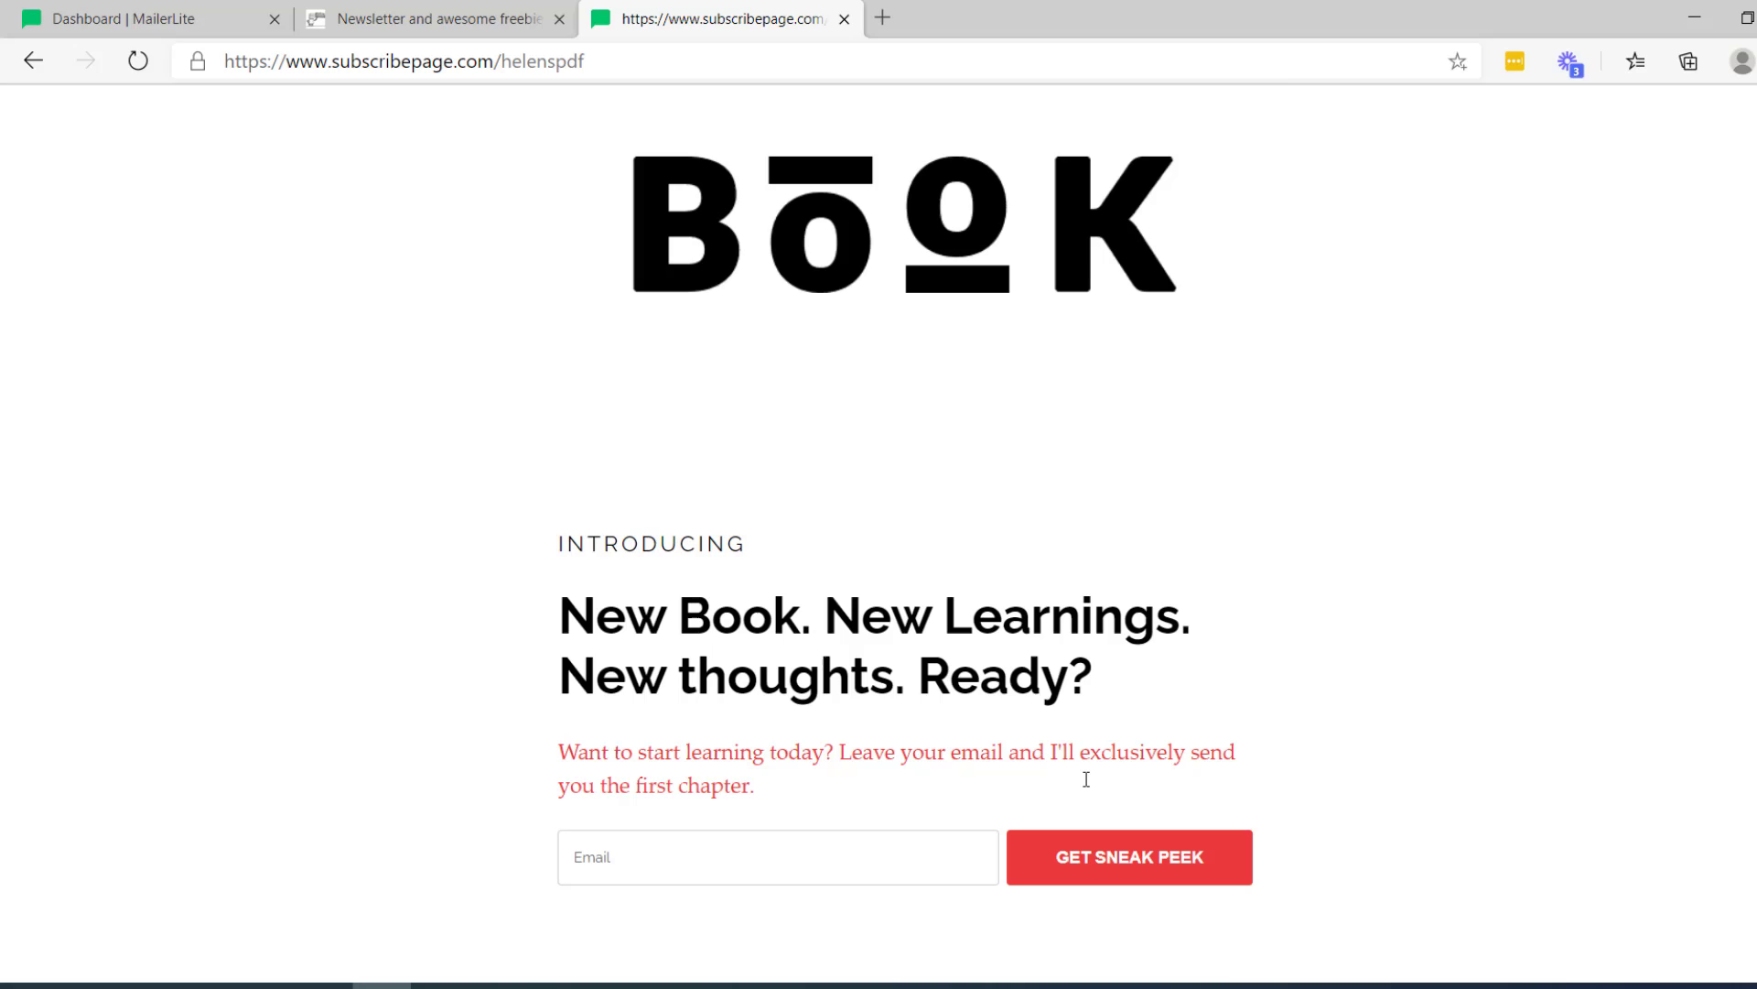
scroll(1086, 779, up, 2)
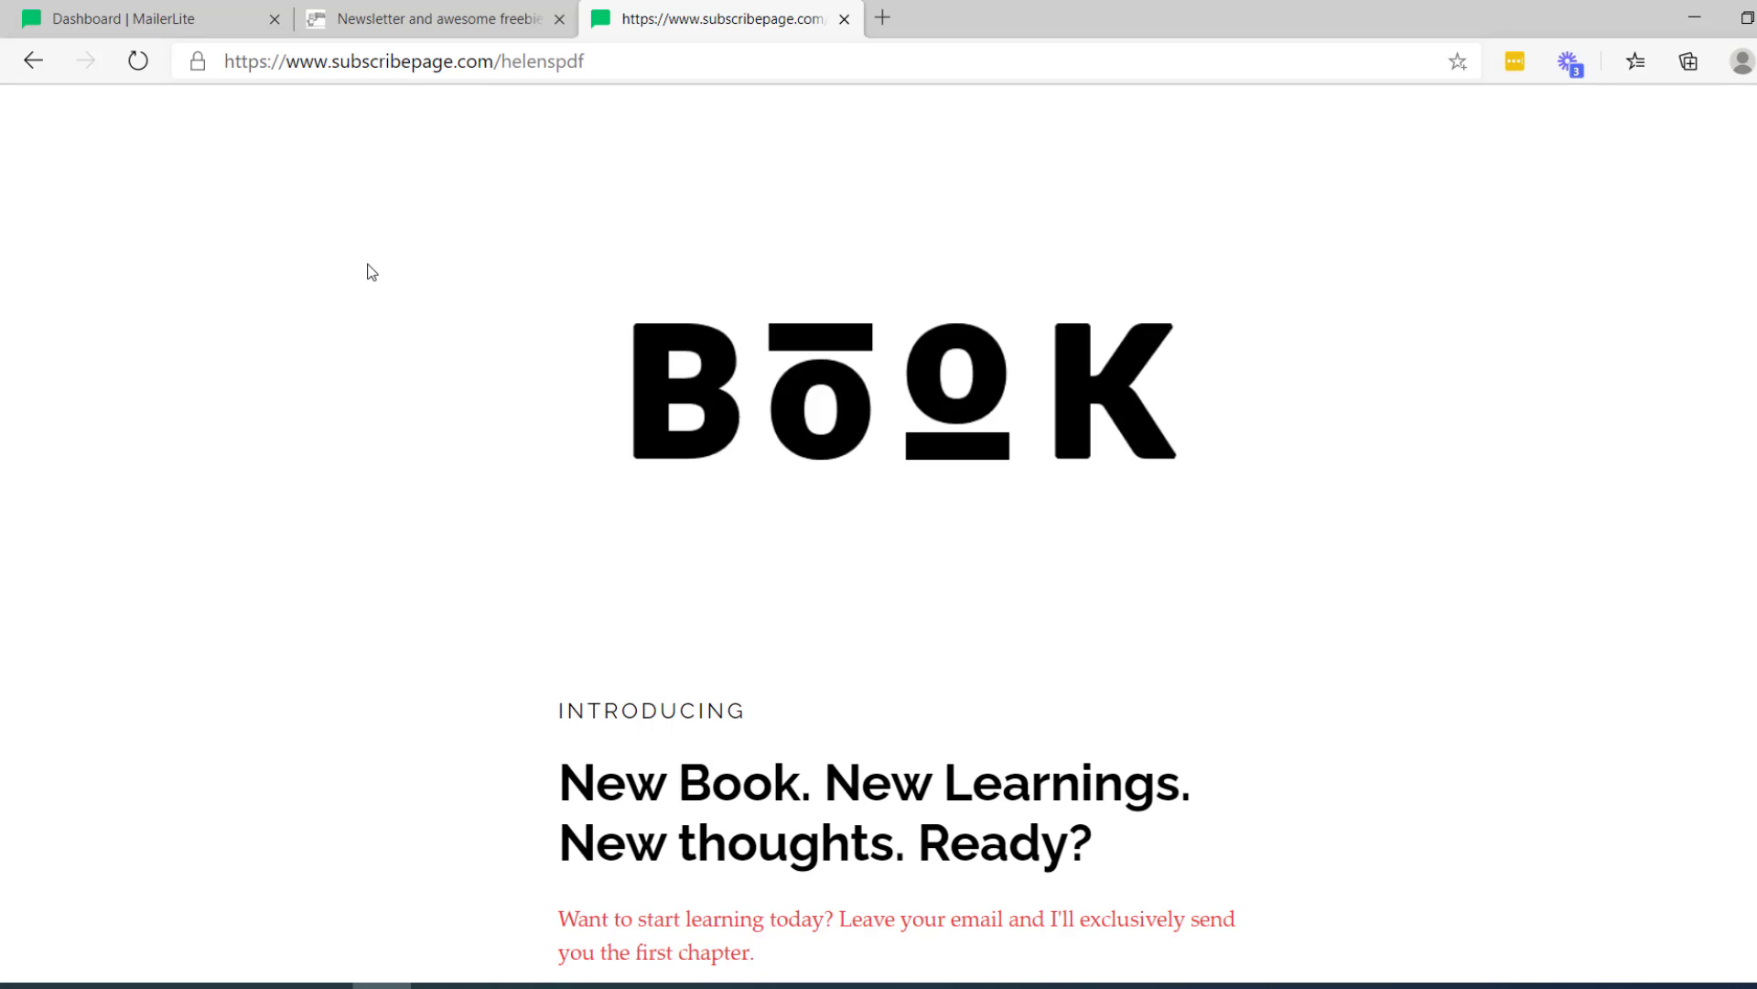
Step: Revisit the newsletter signup and BOOK pages, then switch to the MailerLite dashboard
click(366, 22)
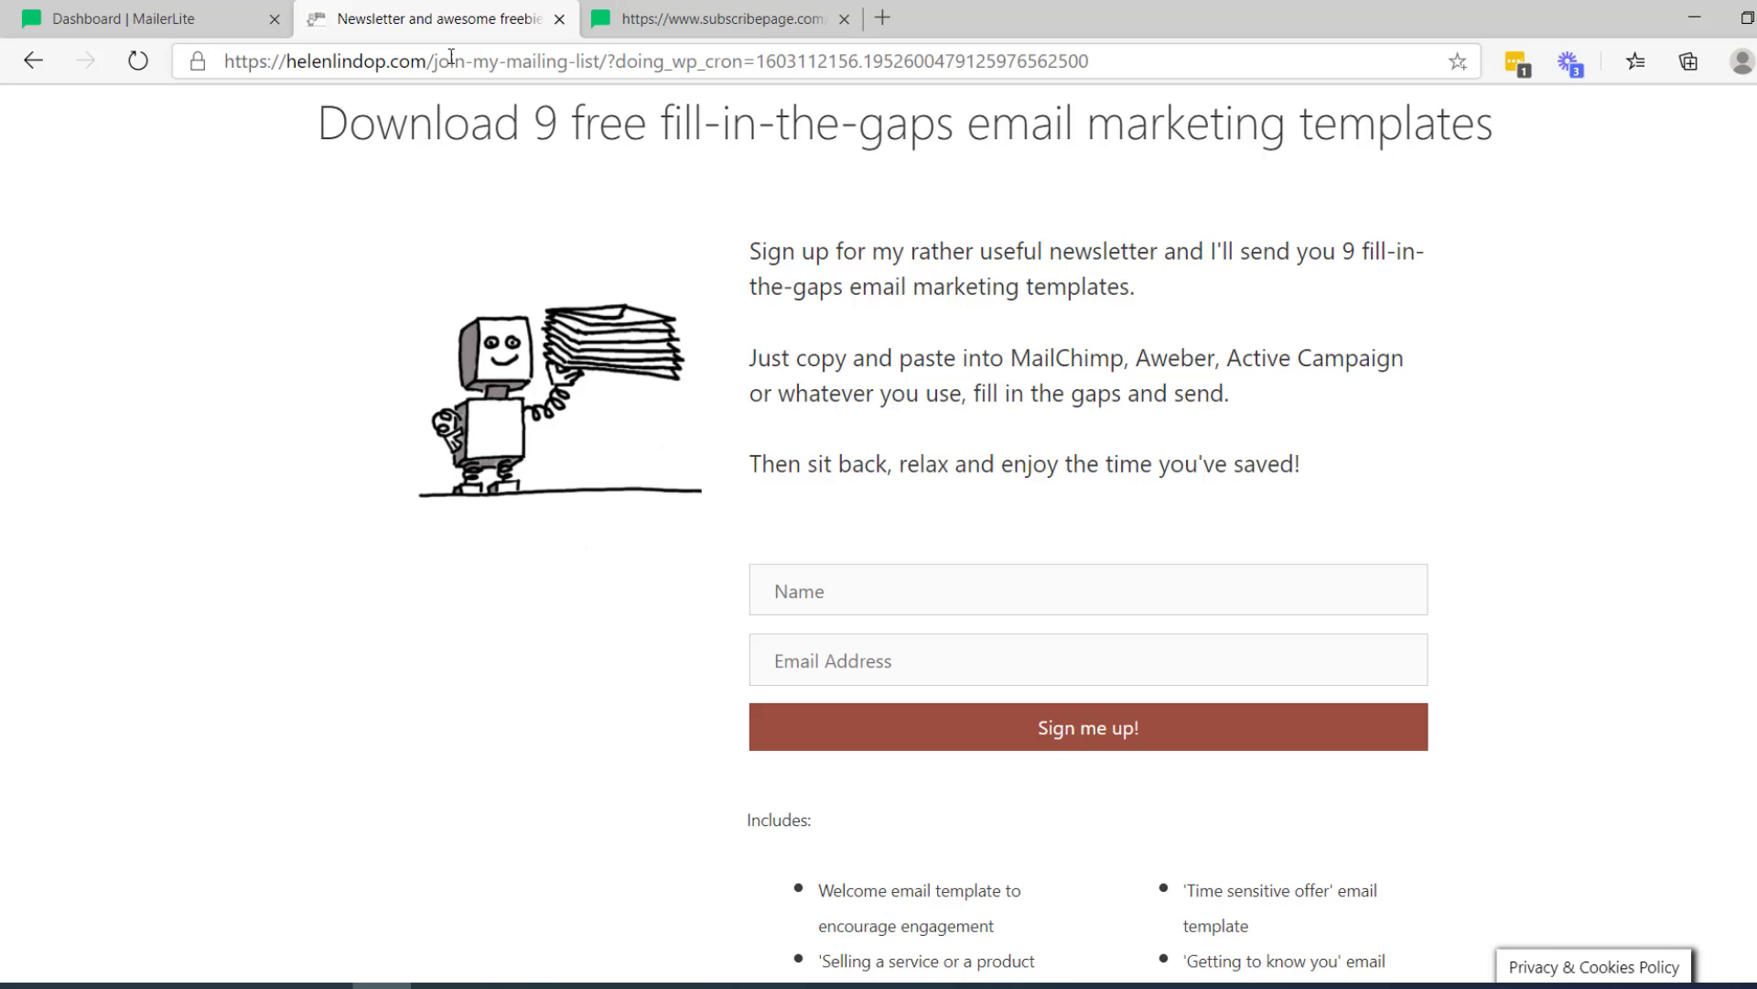
click(660, 25)
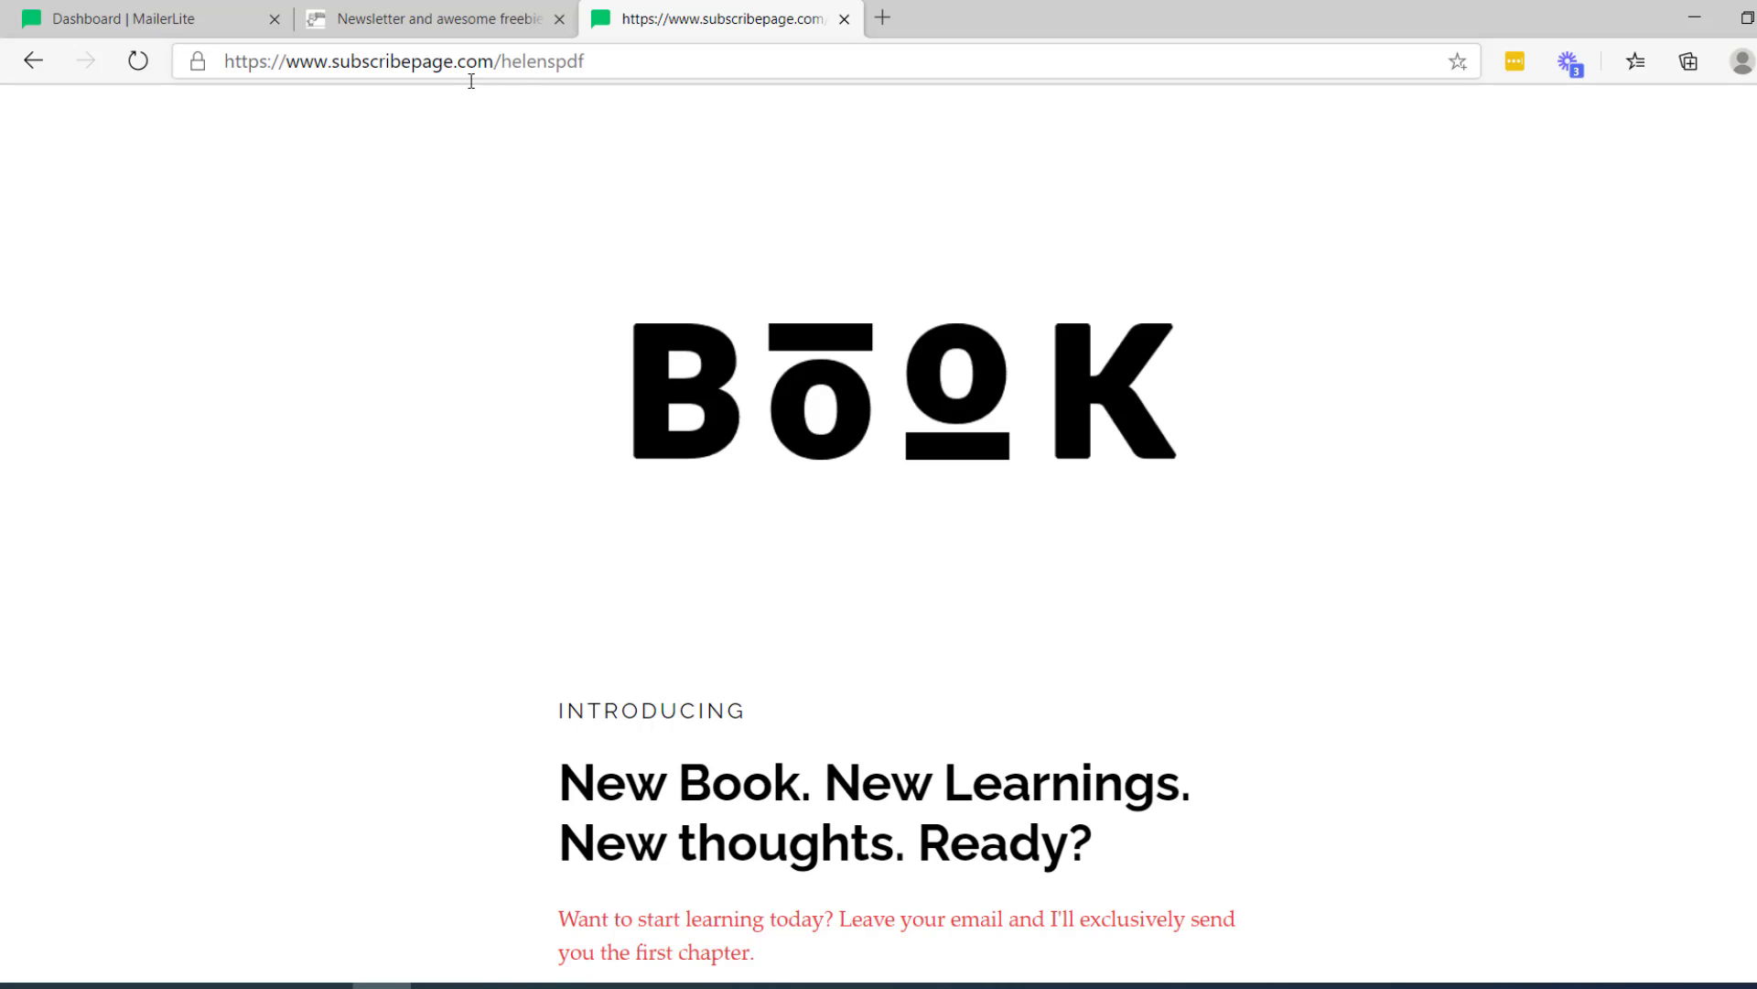
click(101, 22)
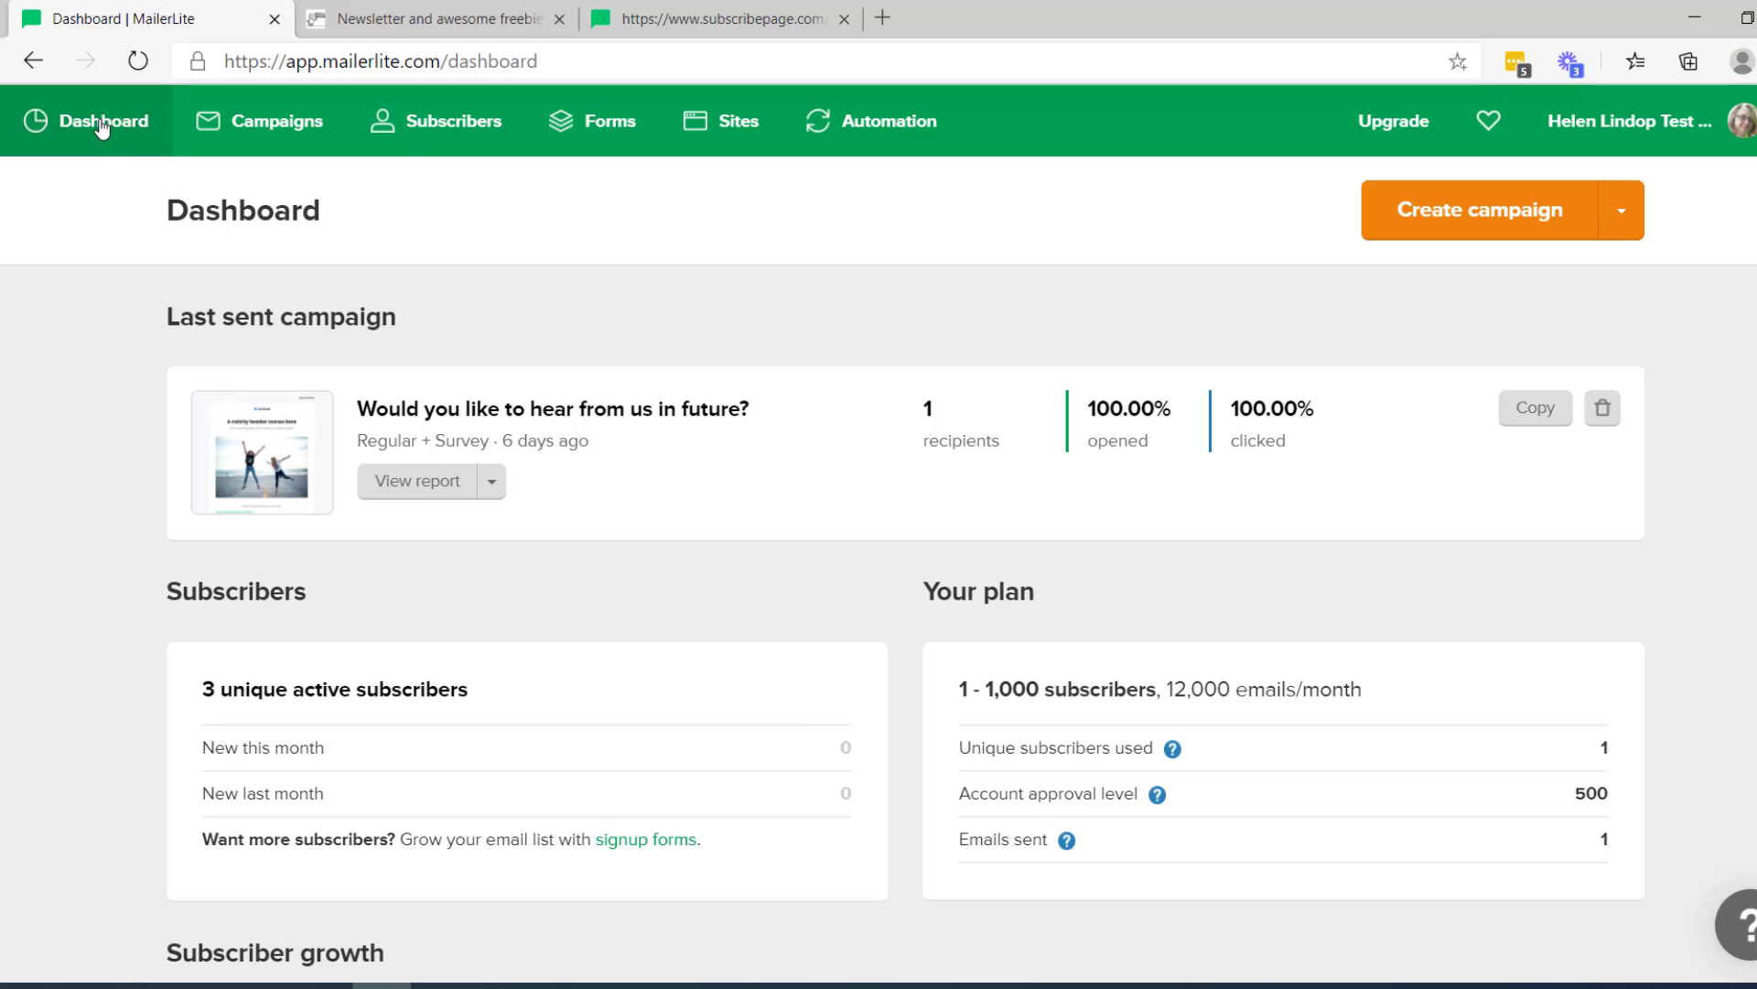
Step: Create a new landing page under Sites named 'test landing page' and continue
click(721, 120)
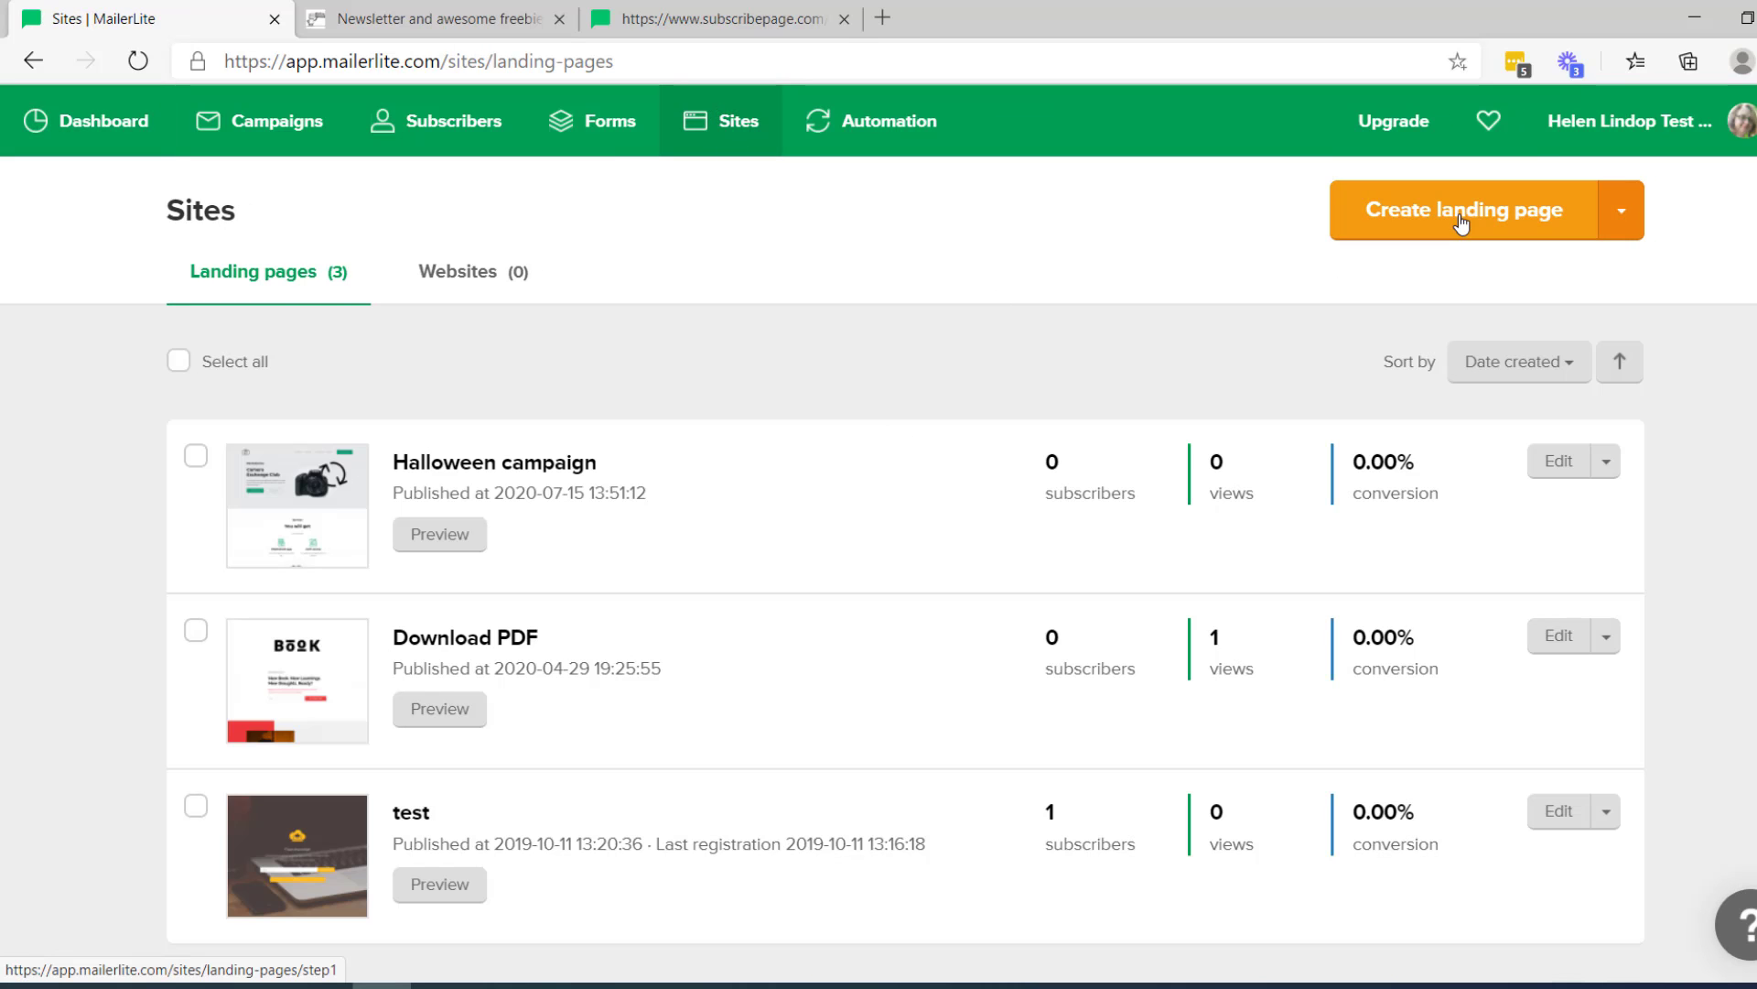
click(1462, 218)
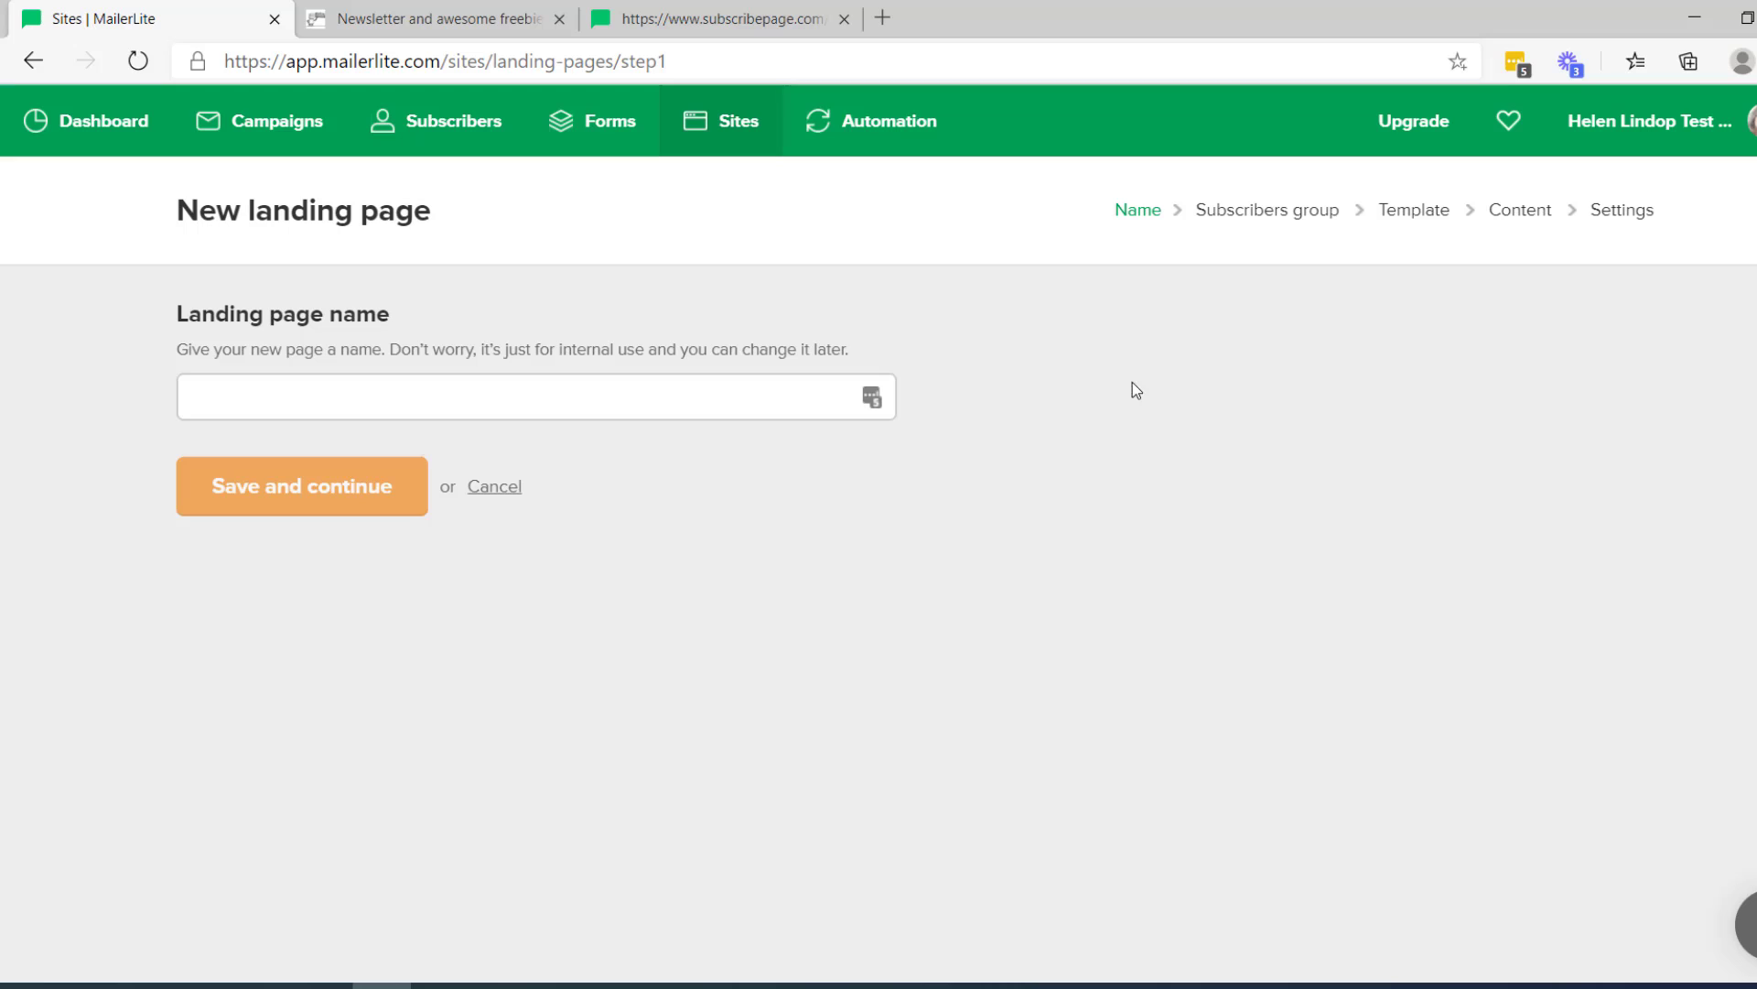
click(657, 398)
text(test landin)
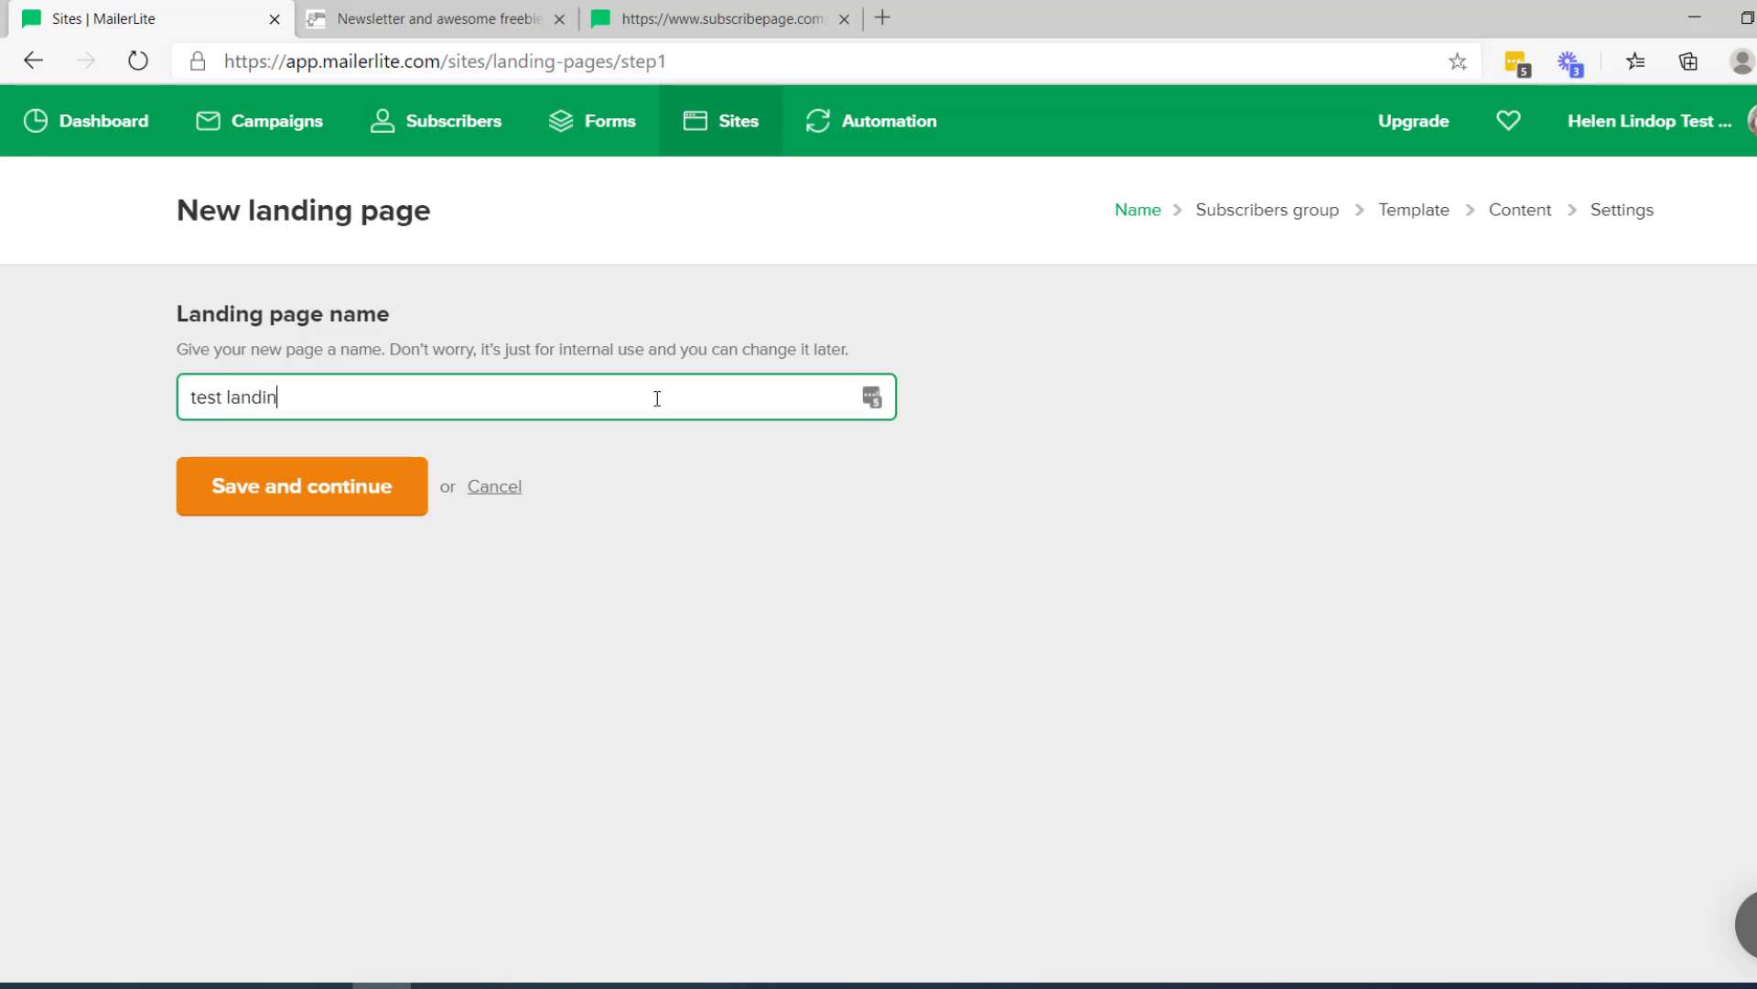
text(g page)
click(306, 510)
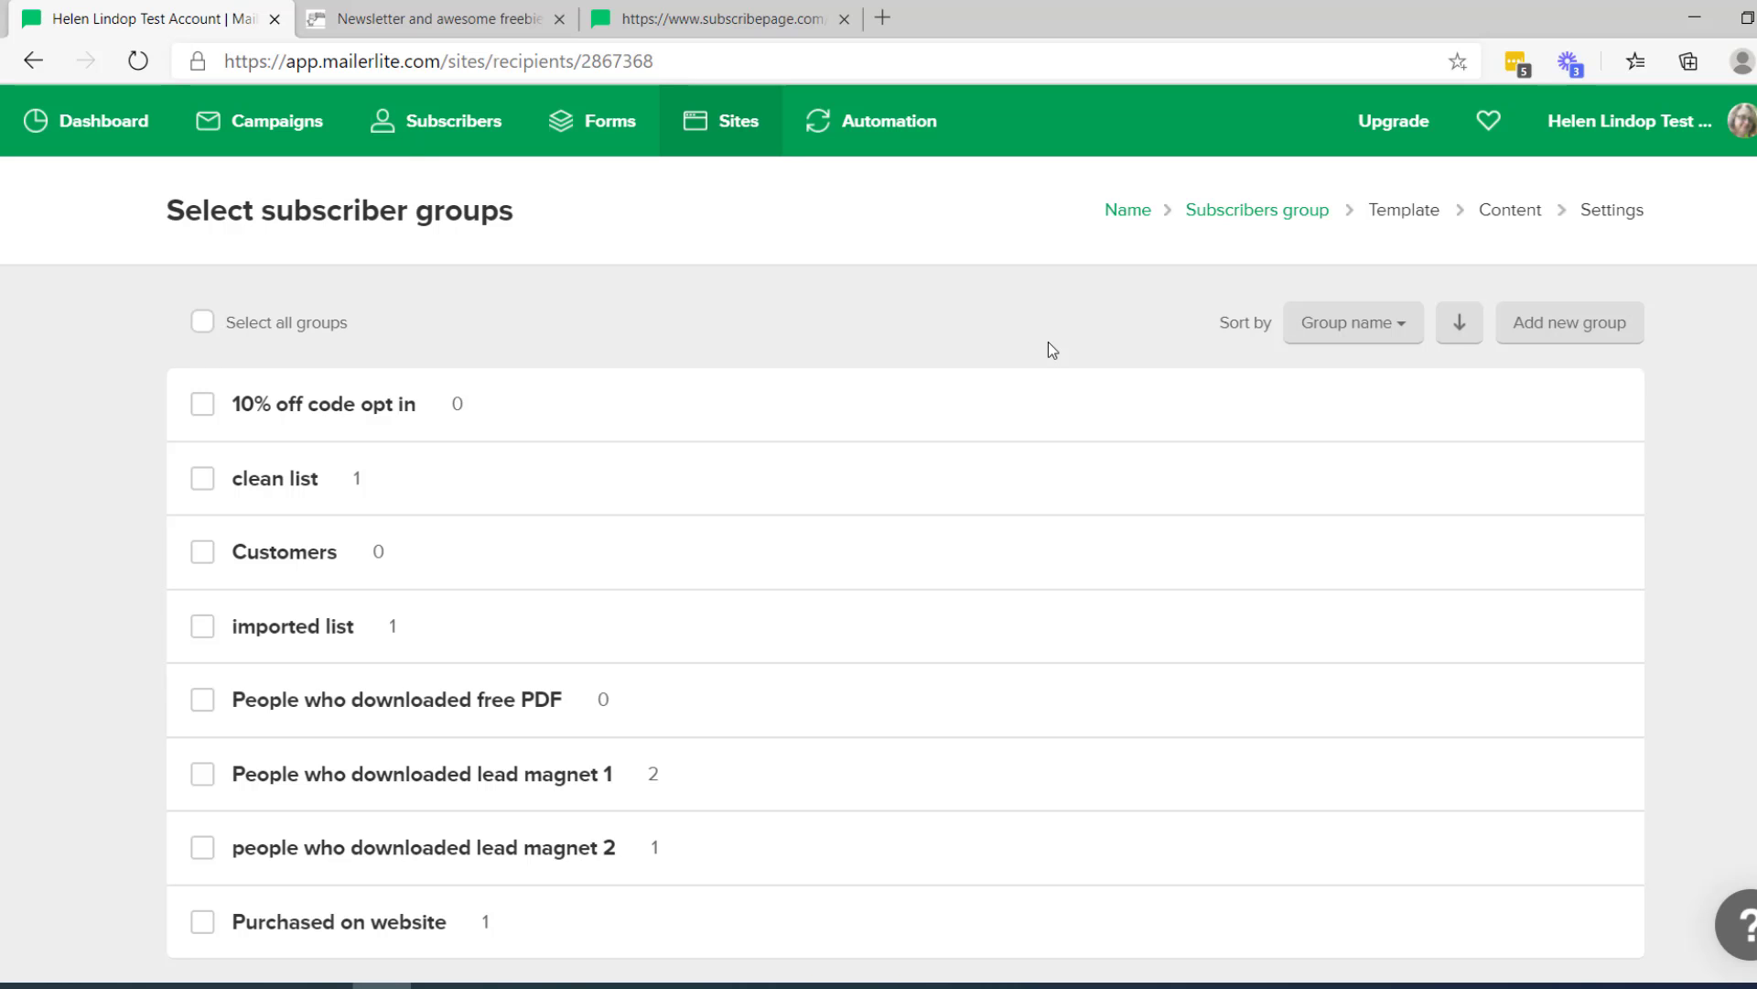
Step: Add a 'book group' subscriber group and select it instead of '10% off code opt in'
click(1062, 404)
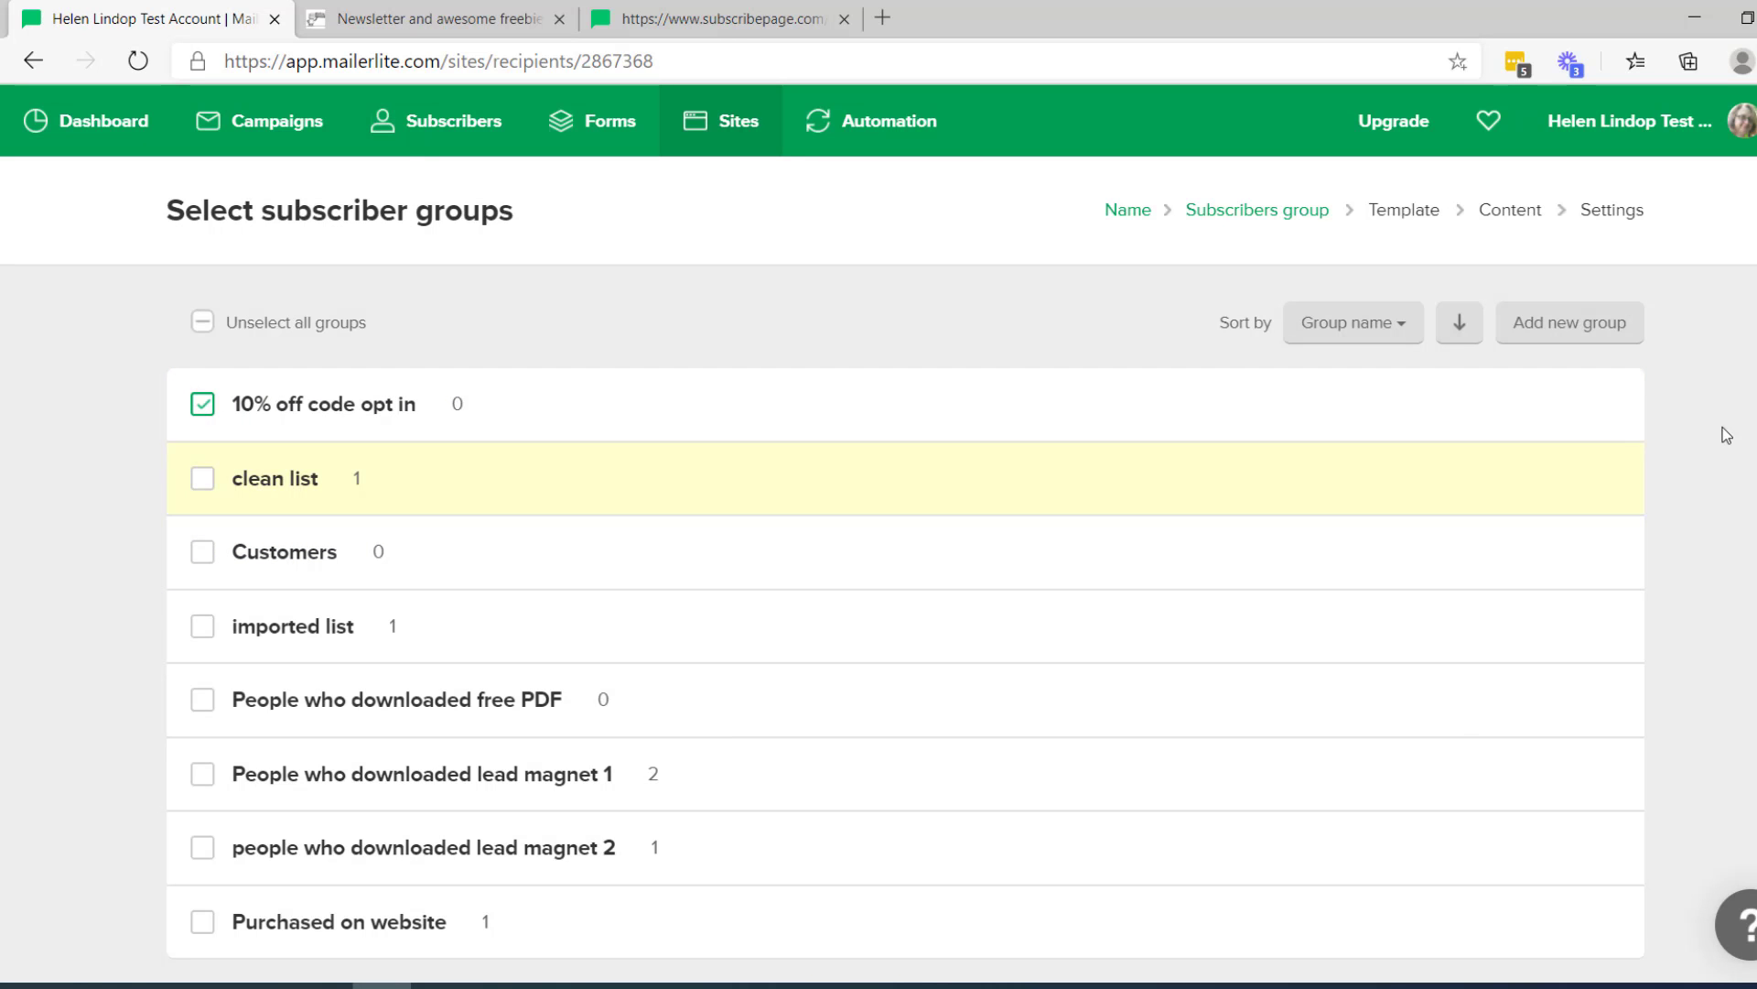
click(1577, 326)
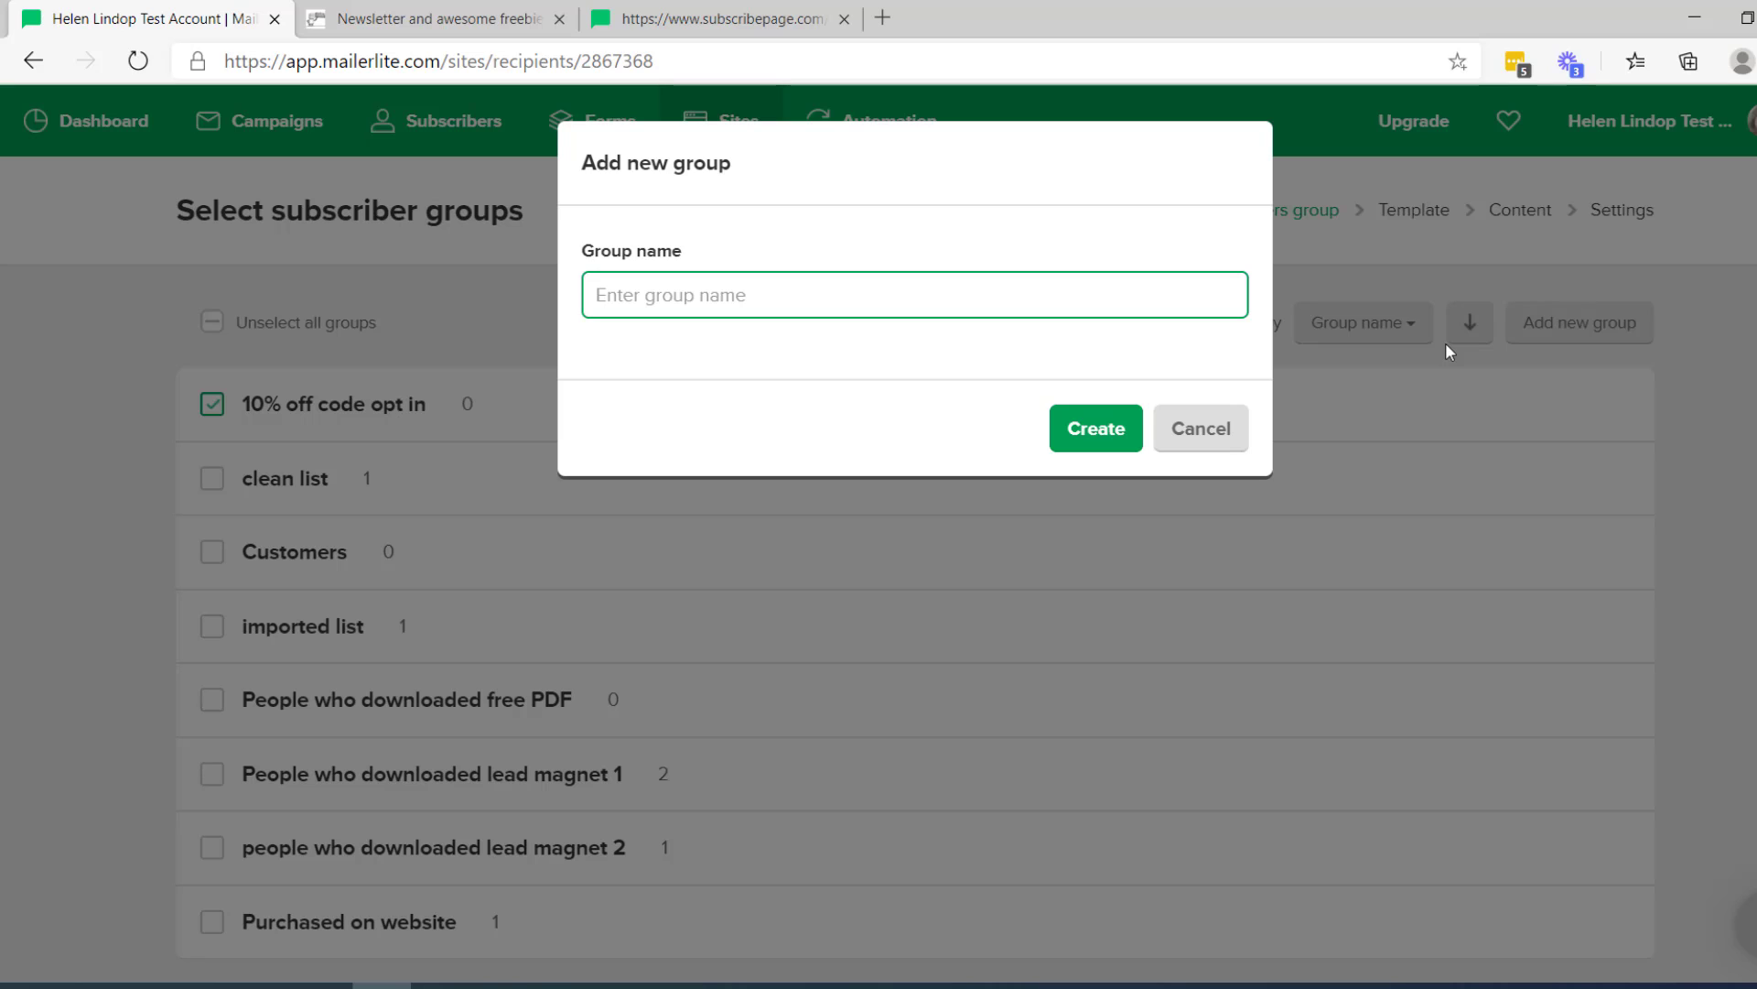
text(book group)
click(1135, 427)
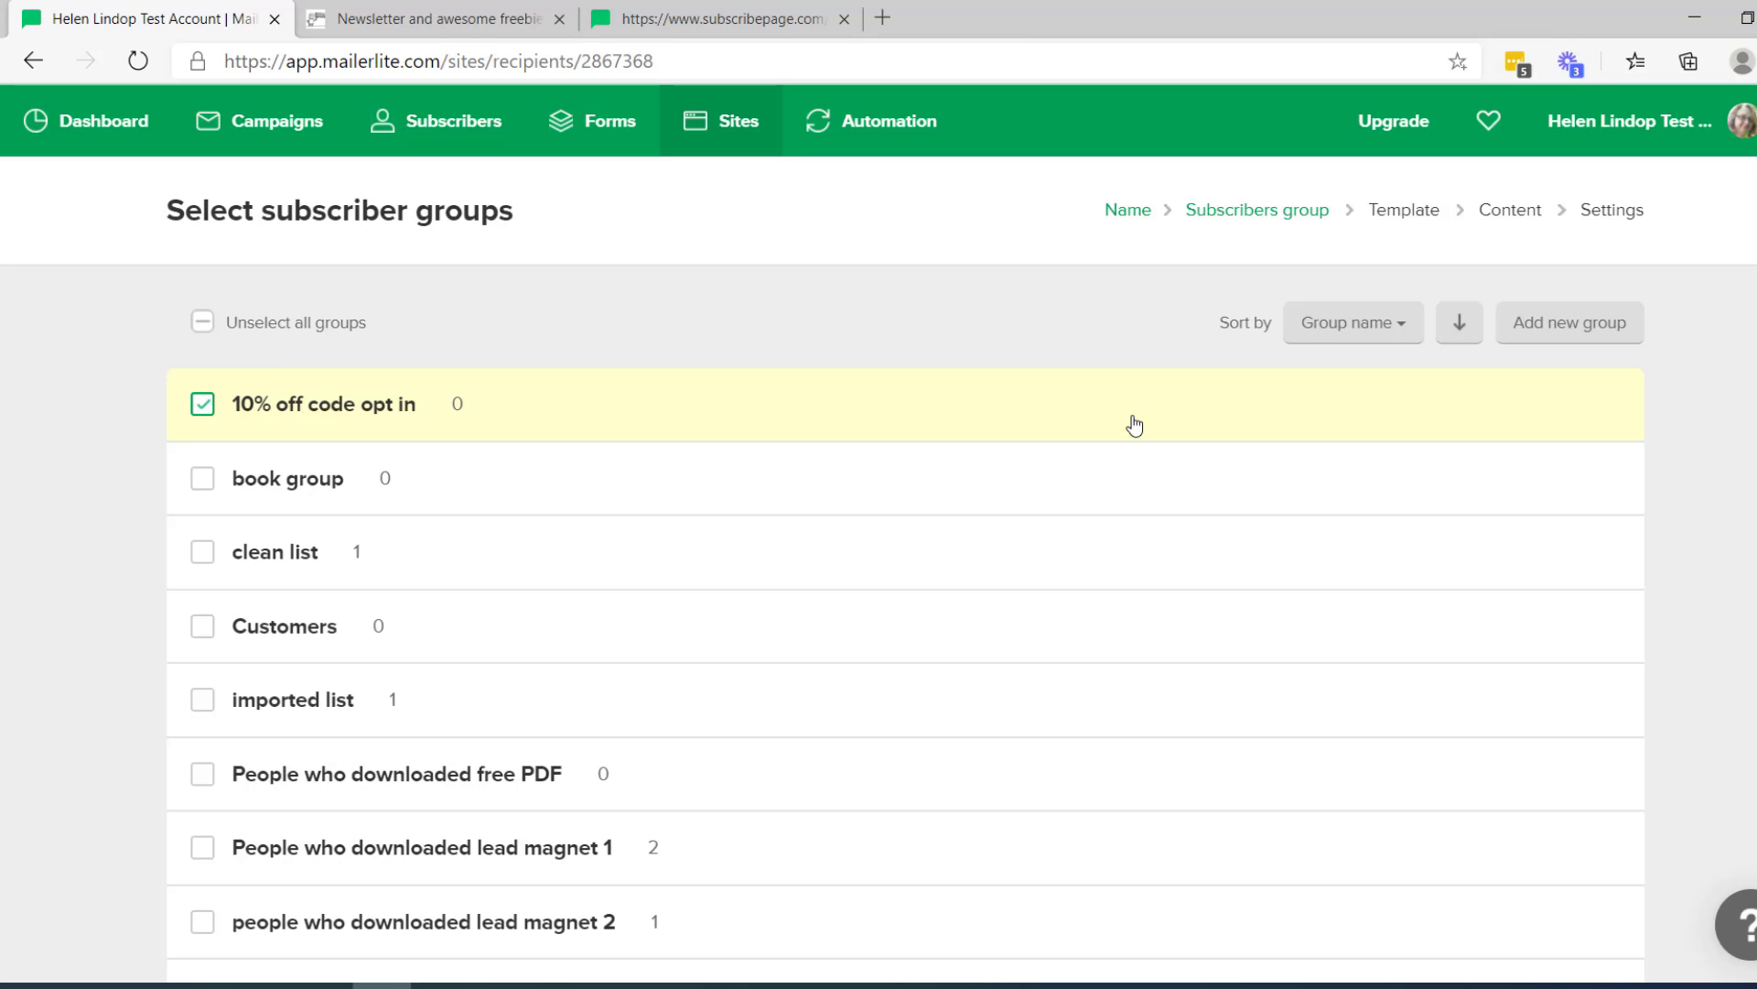
click(199, 494)
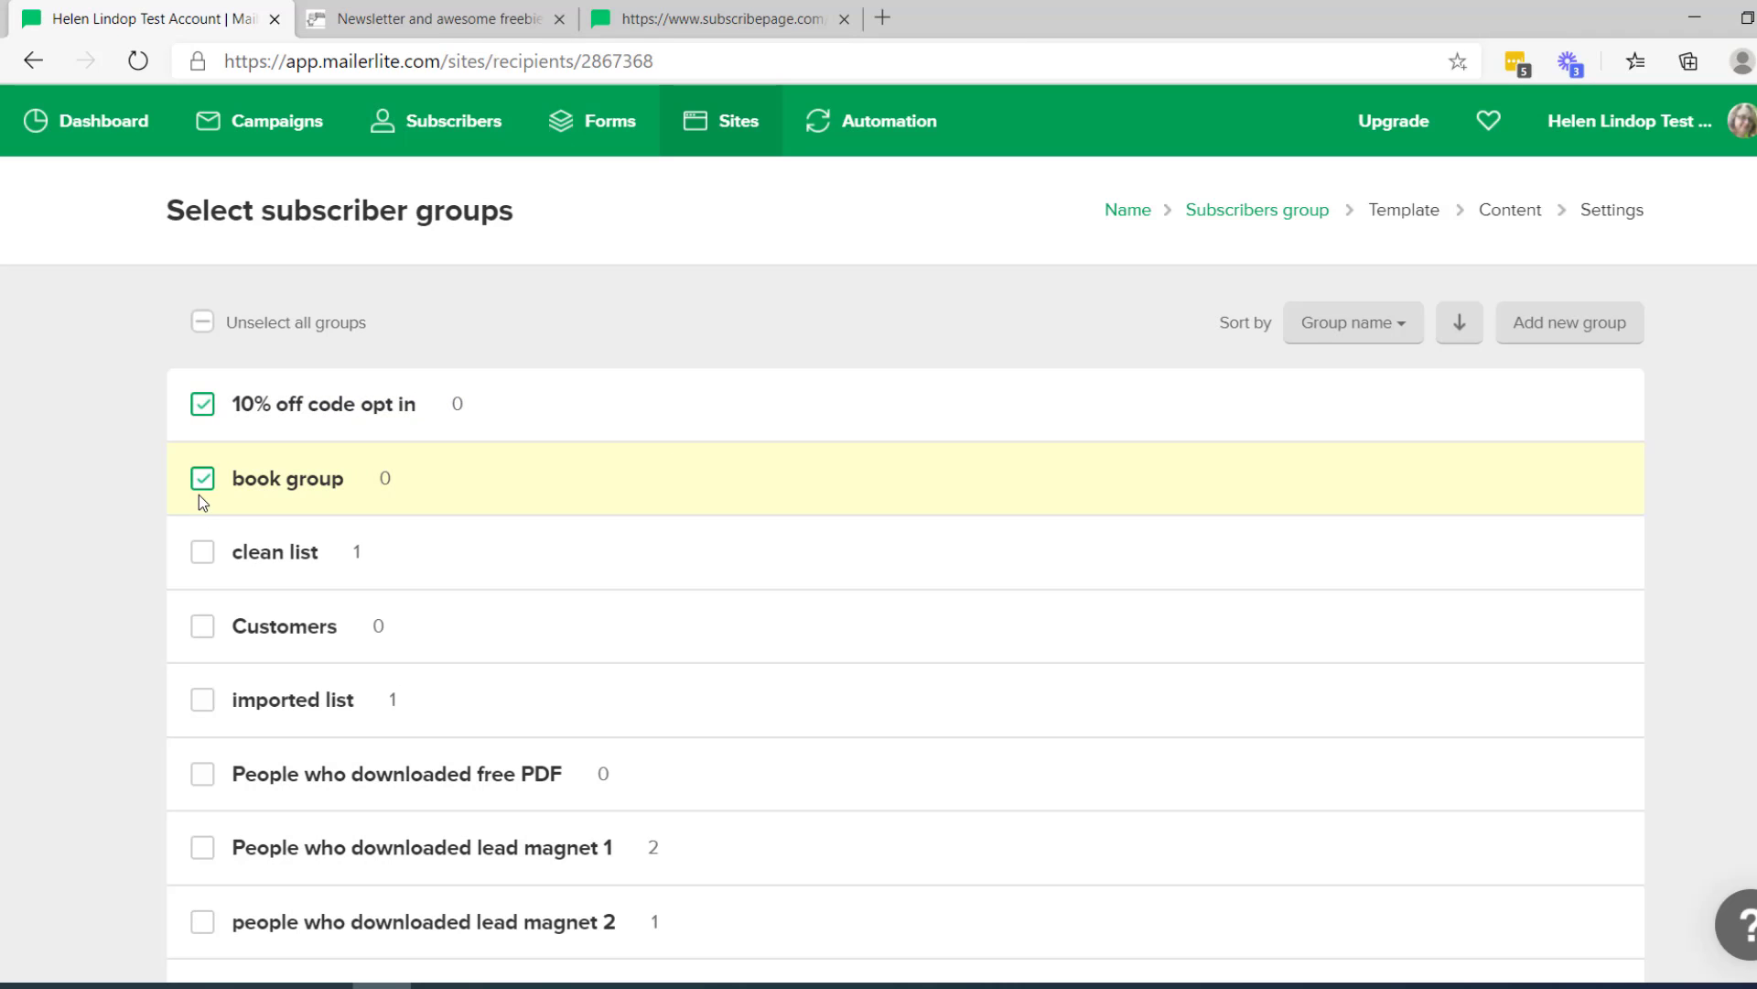
click(203, 405)
scroll(887, 536, down, 3)
Step: Confirm the group choice, browse the template gallery, and select the New book template
click(330, 821)
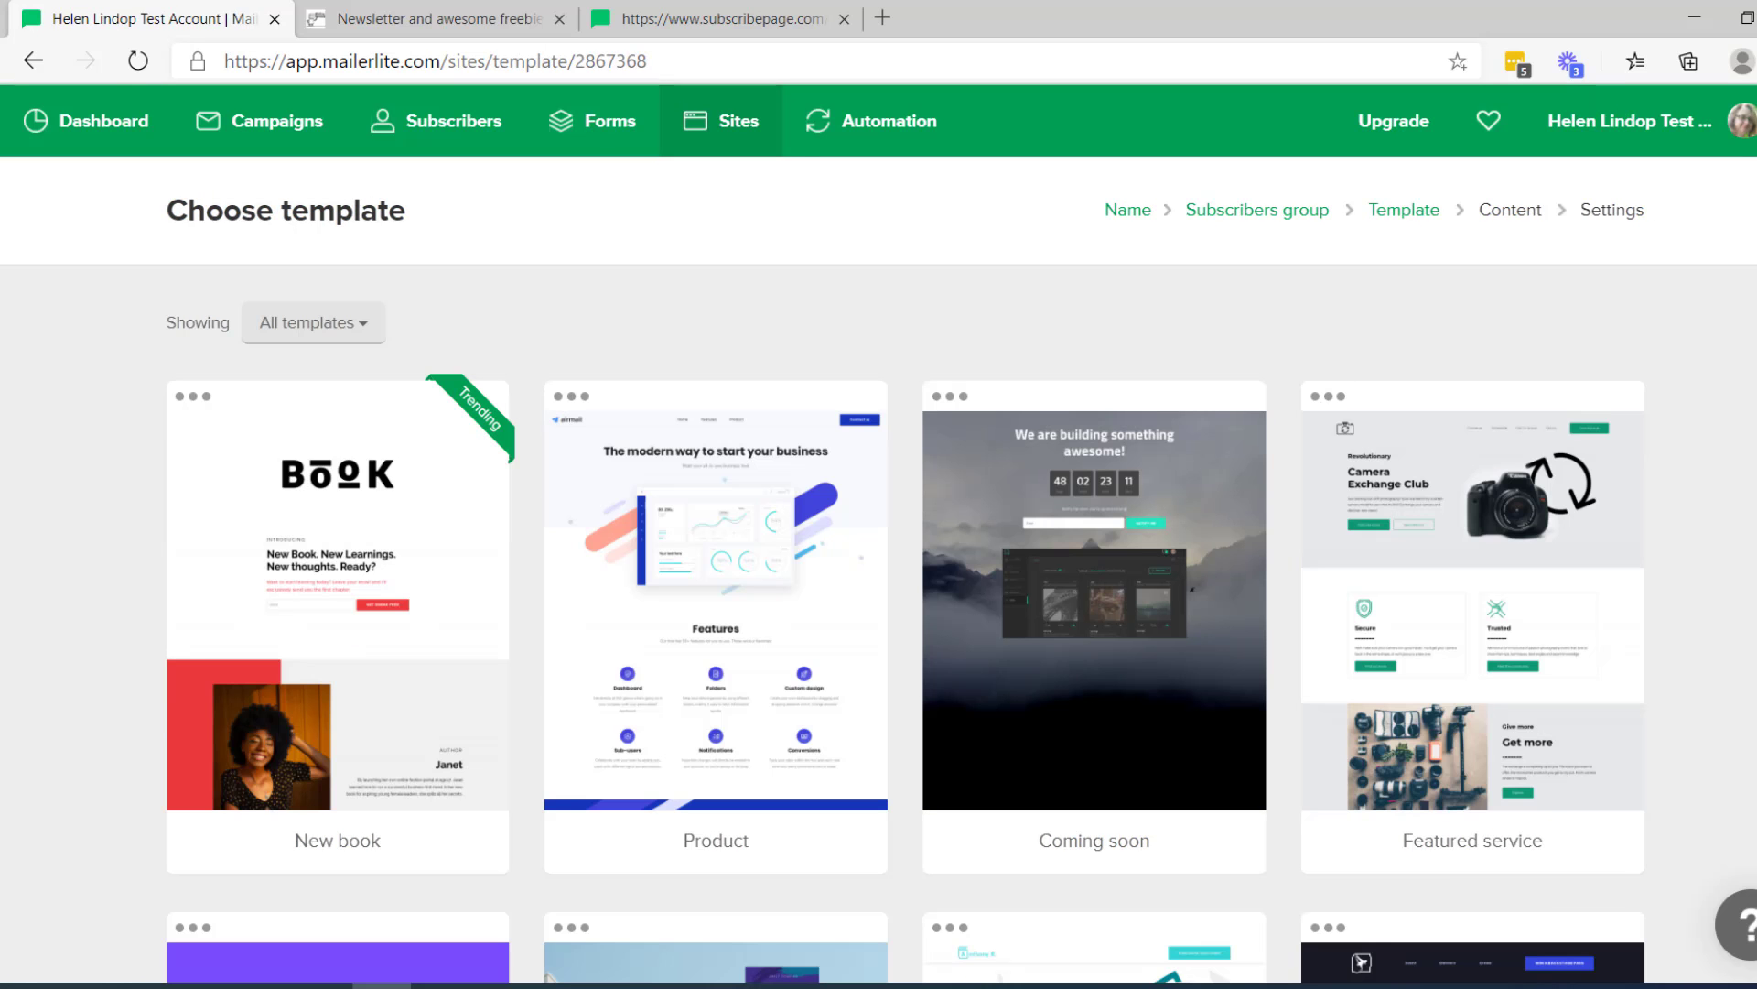
mouse_move(872, 461)
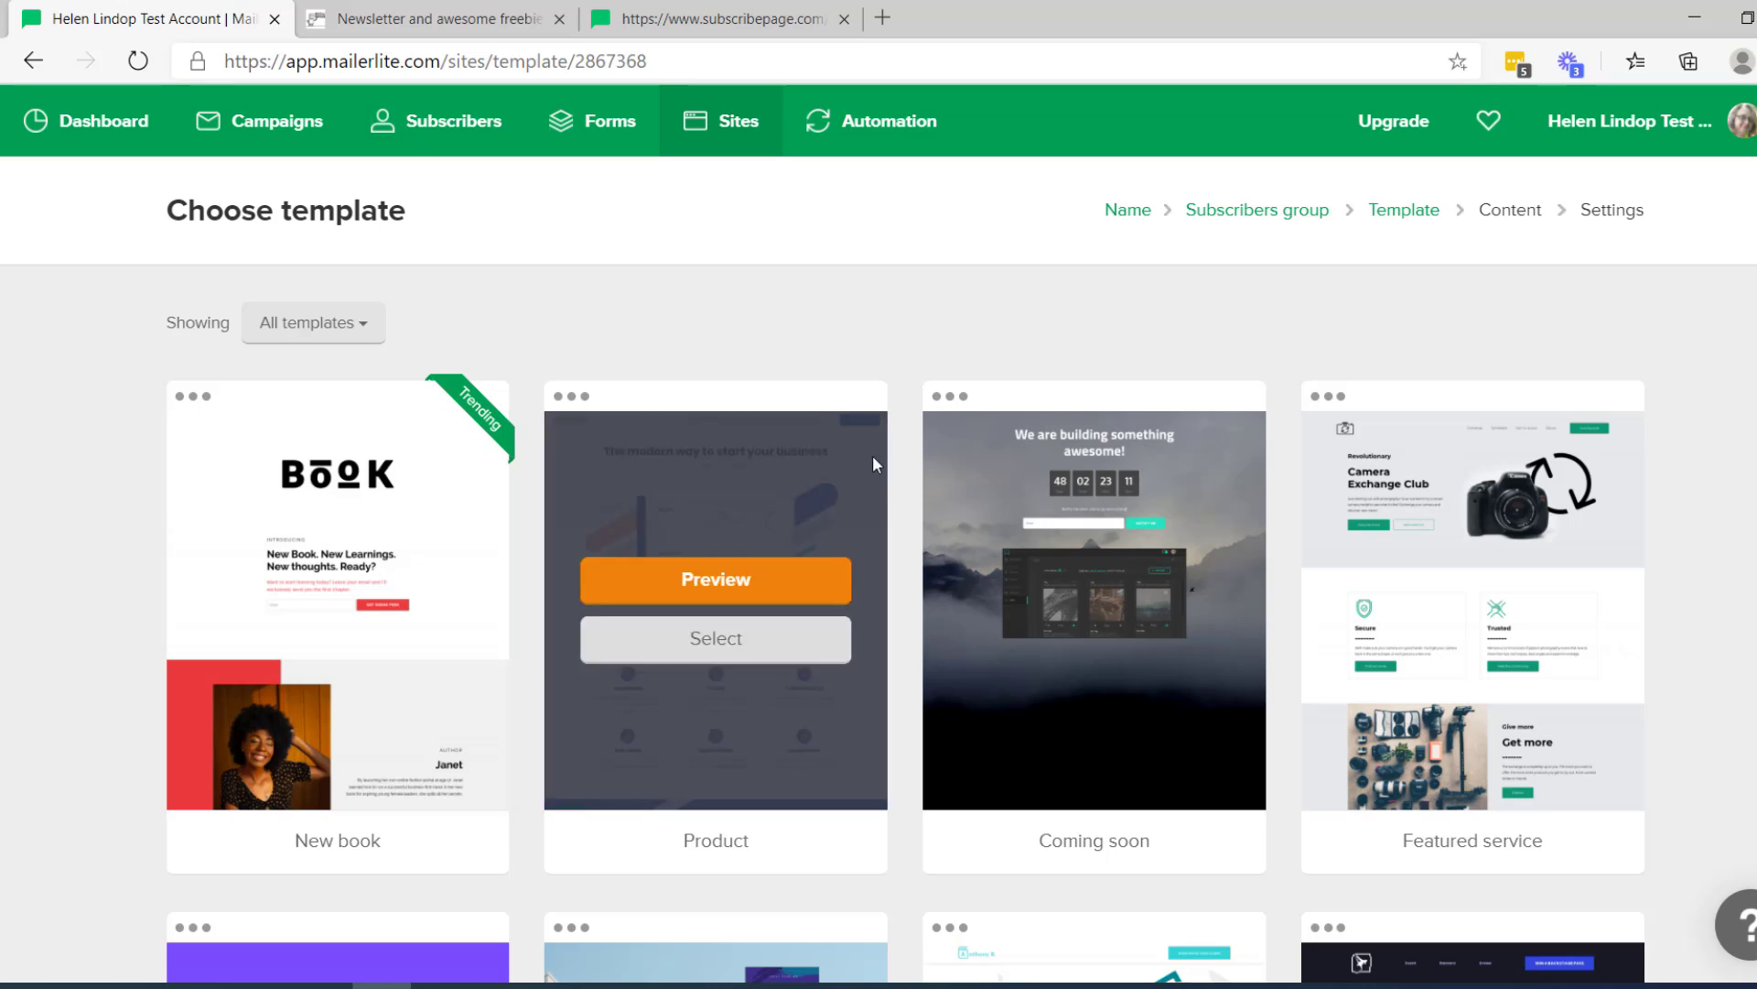
scroll(1027, 432, down, 4)
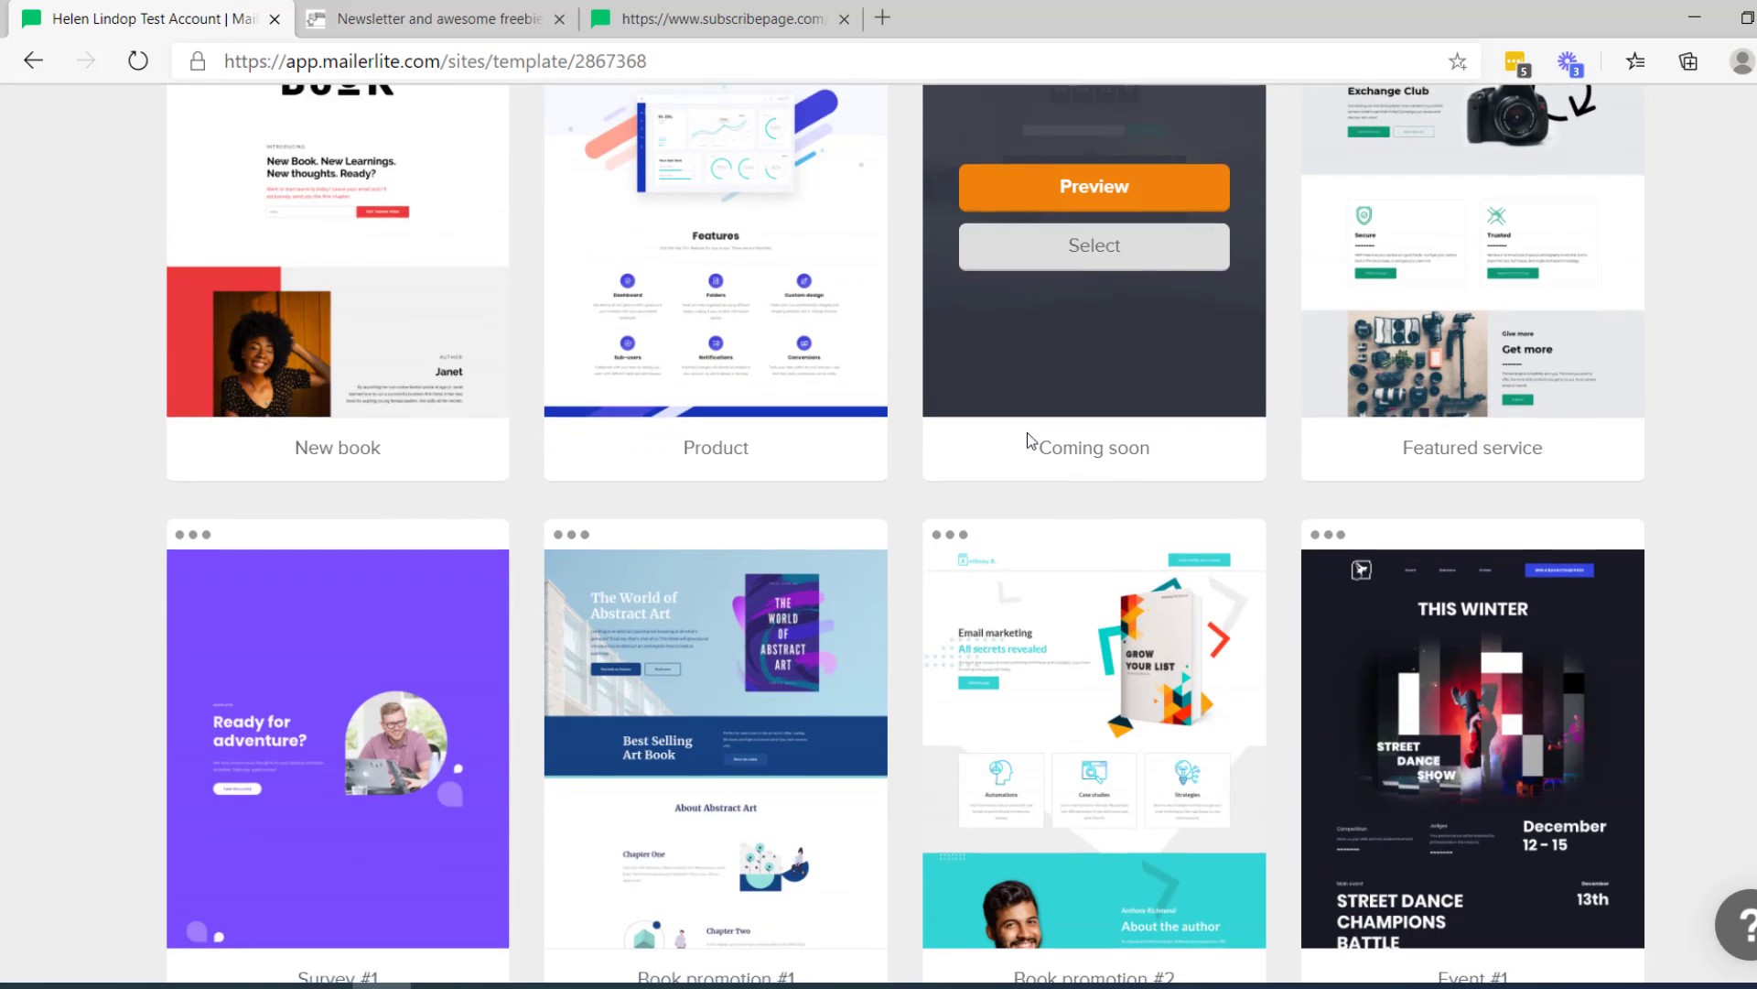
scroll(1026, 432, down, 3)
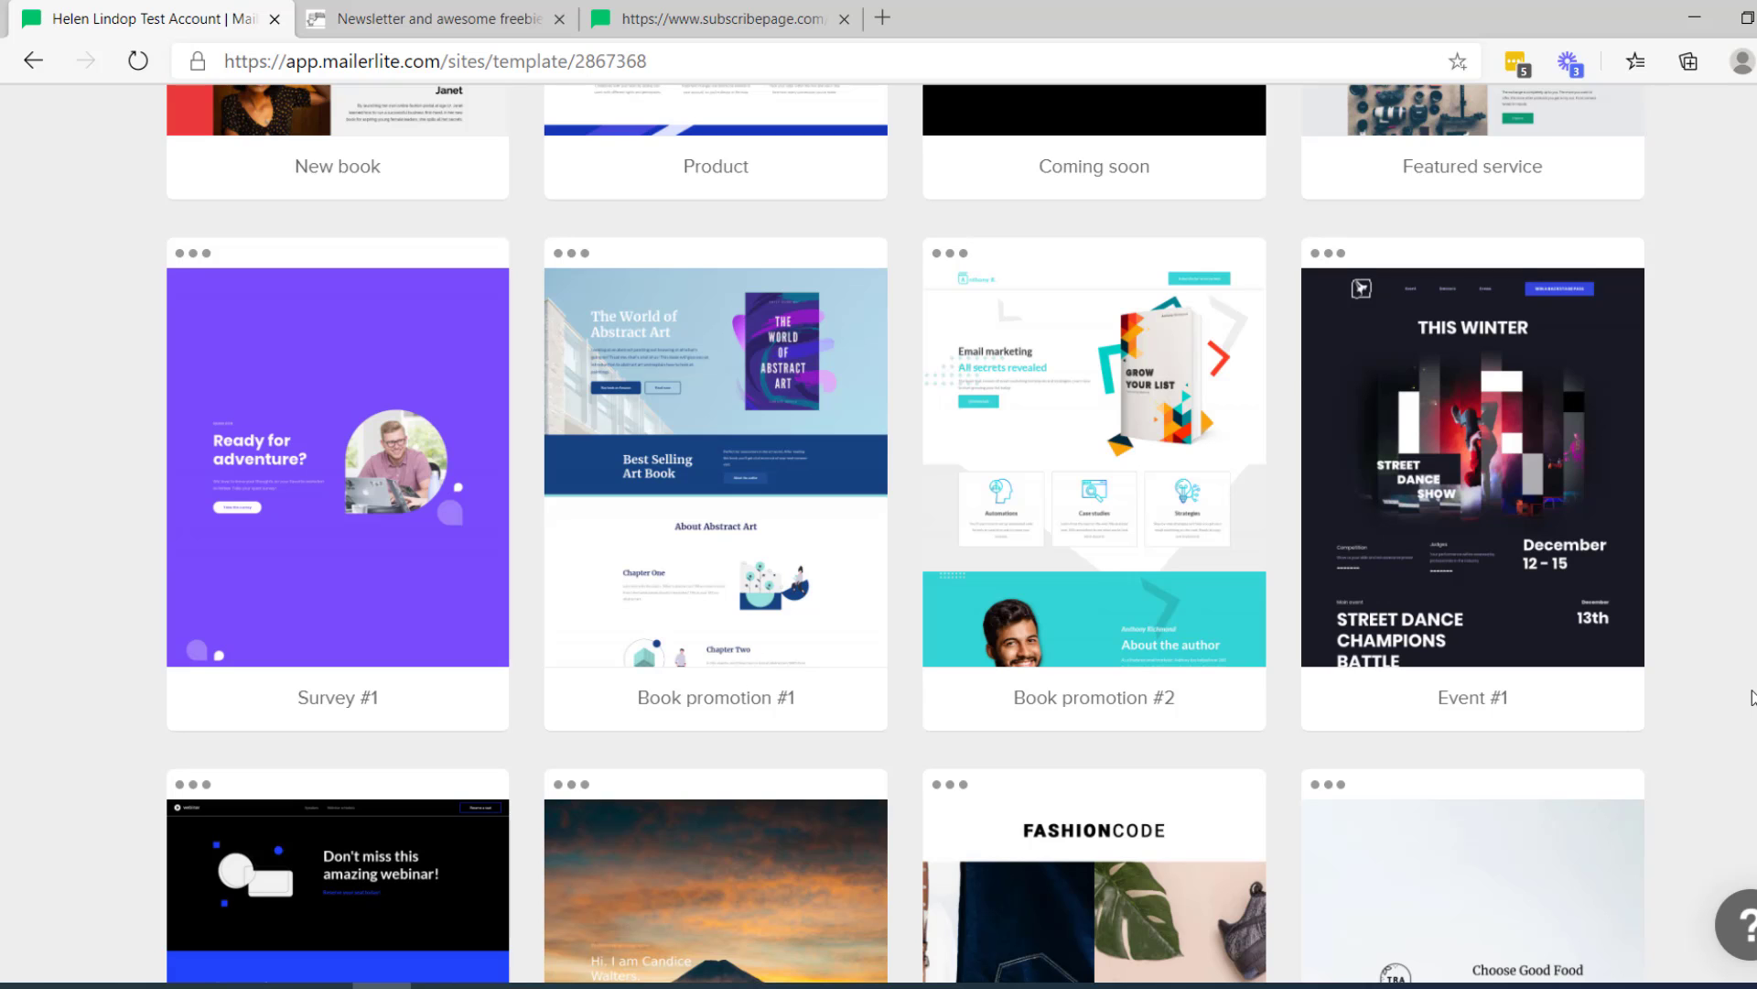
scroll(1751, 697, down, 4)
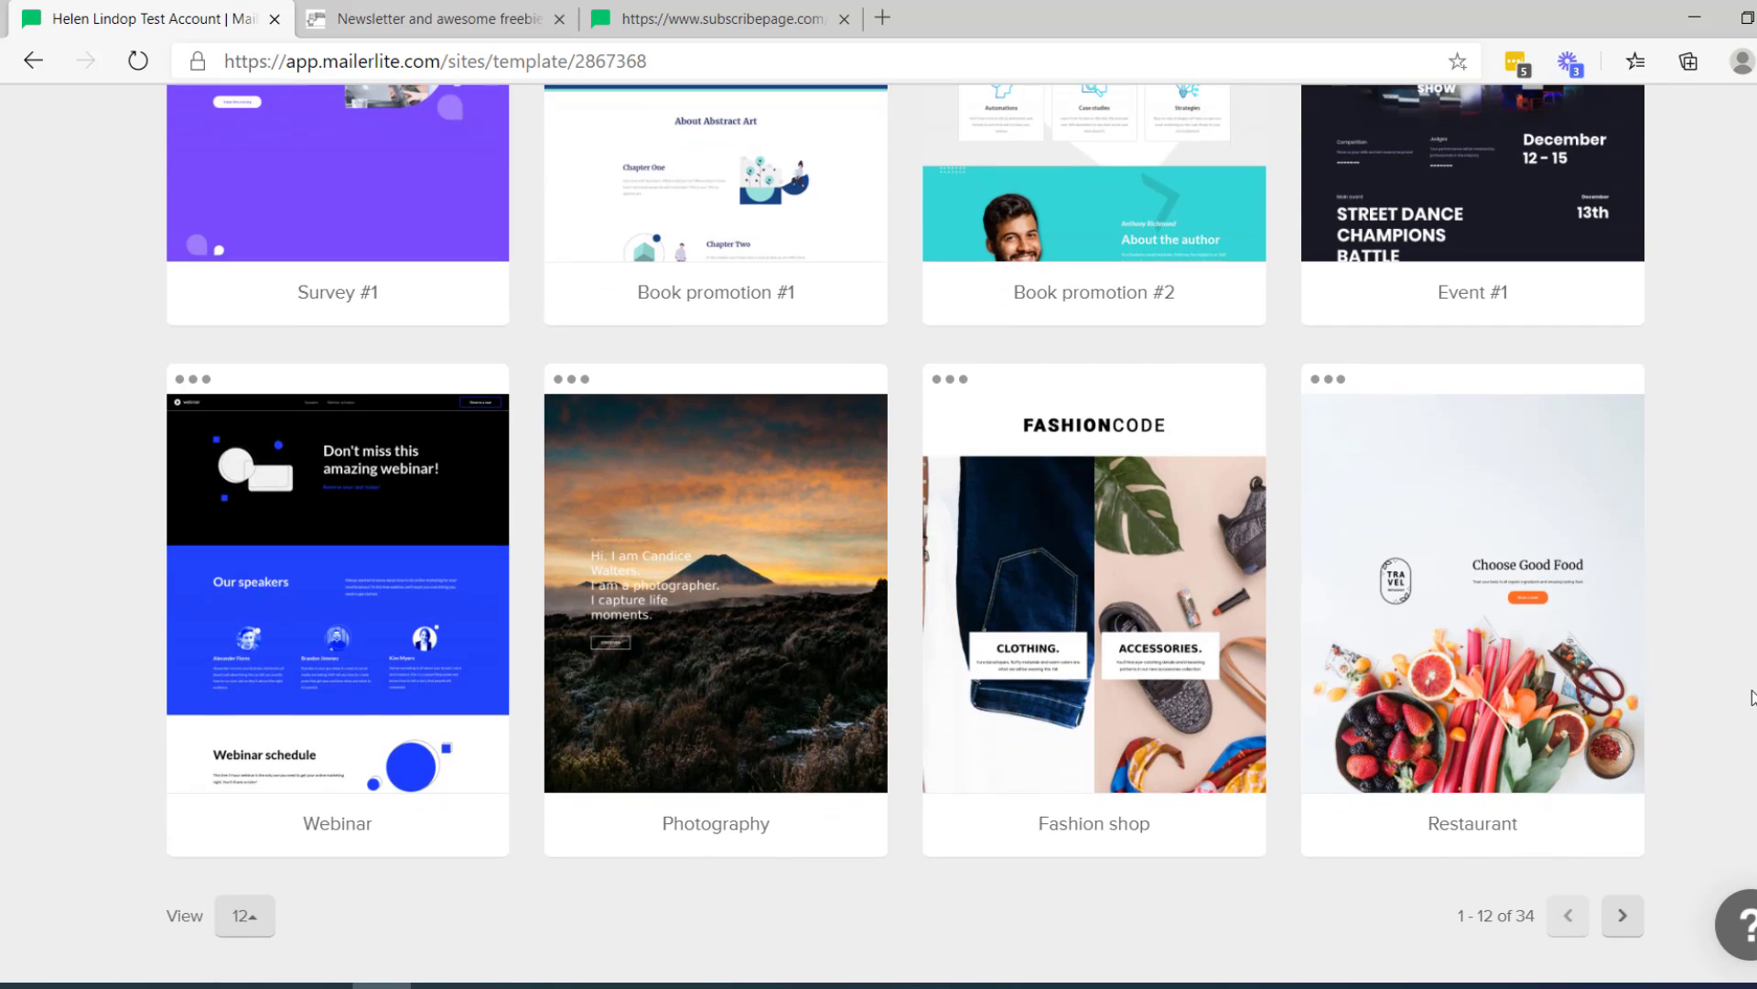
scroll(1751, 697, up, 4)
scroll(1751, 698, up, 7)
mouse_move(448, 632)
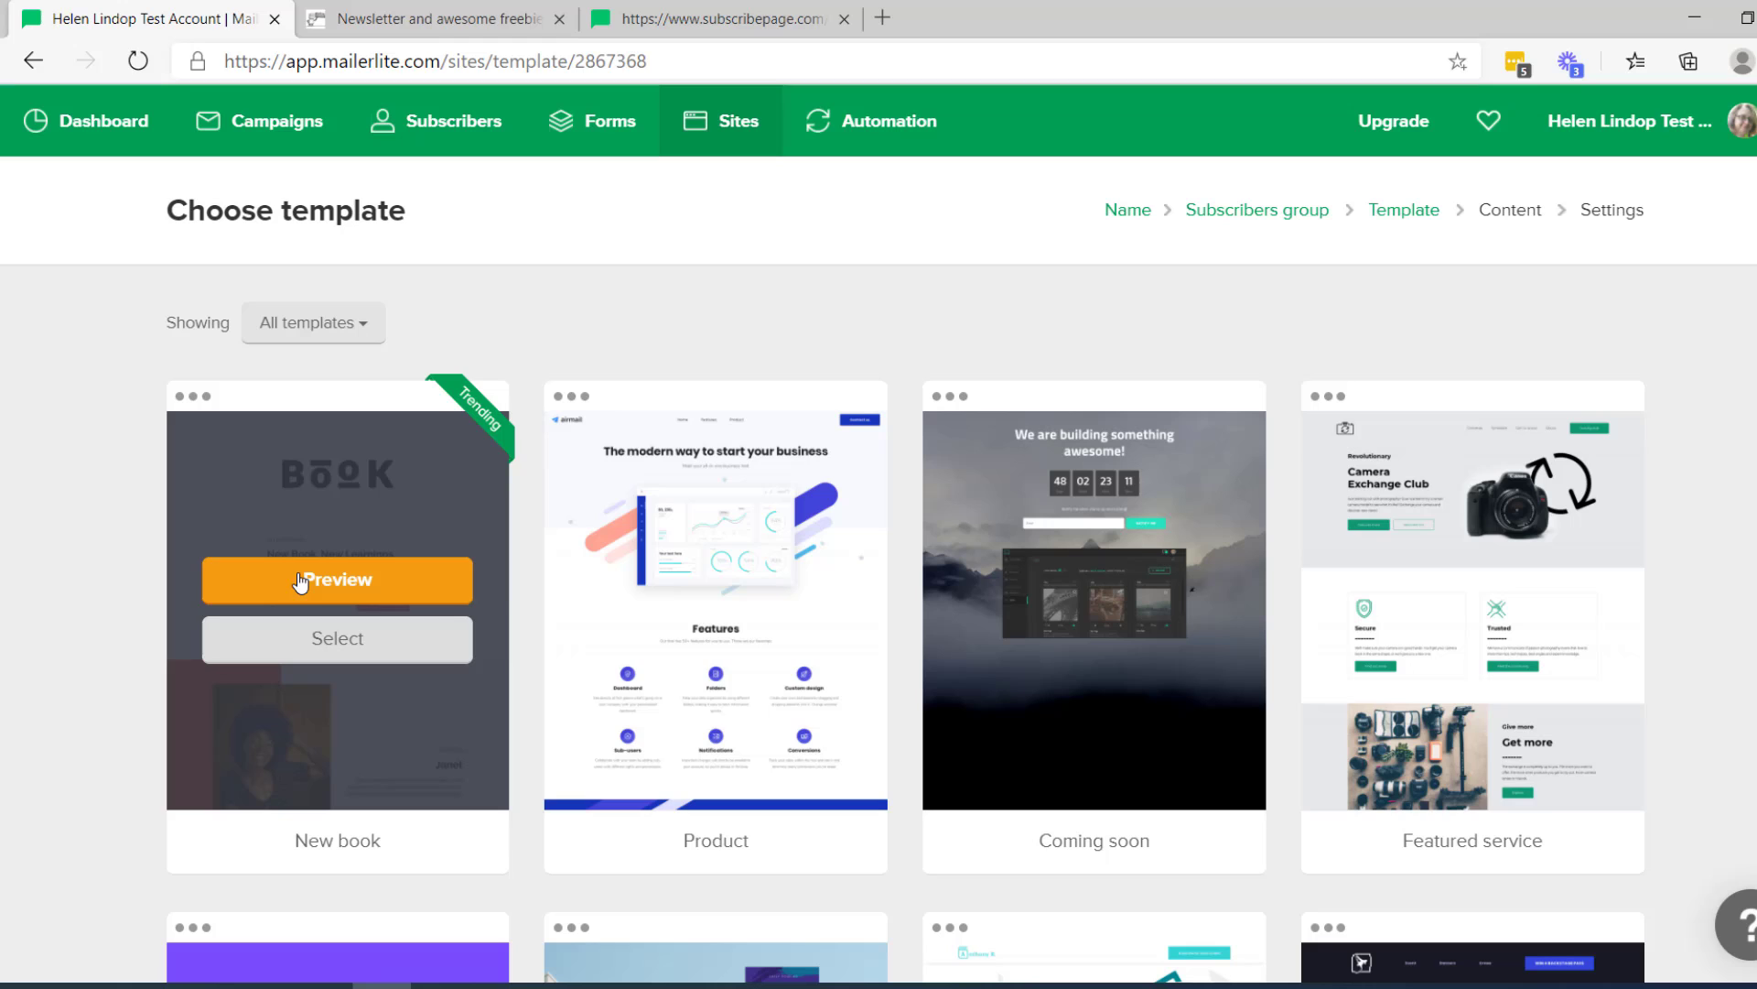
click(381, 652)
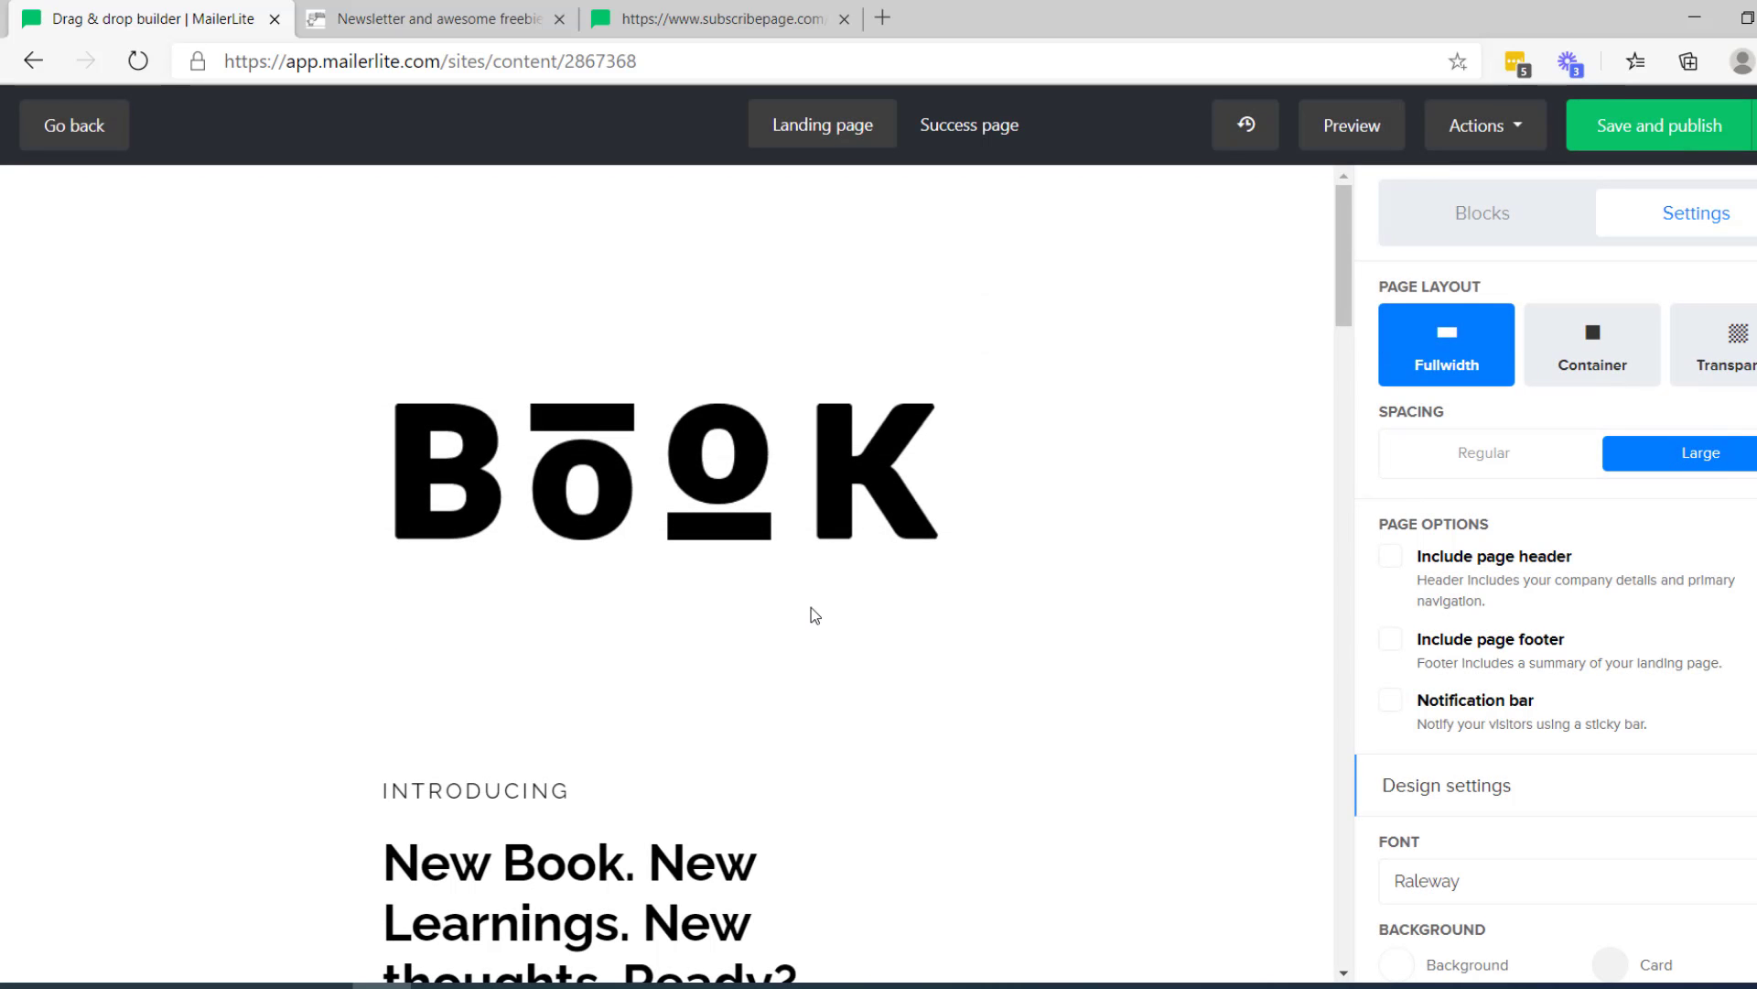
Step: Scroll the builder to the INTRODUCING block and open its signup form editor
mouse_move(828, 476)
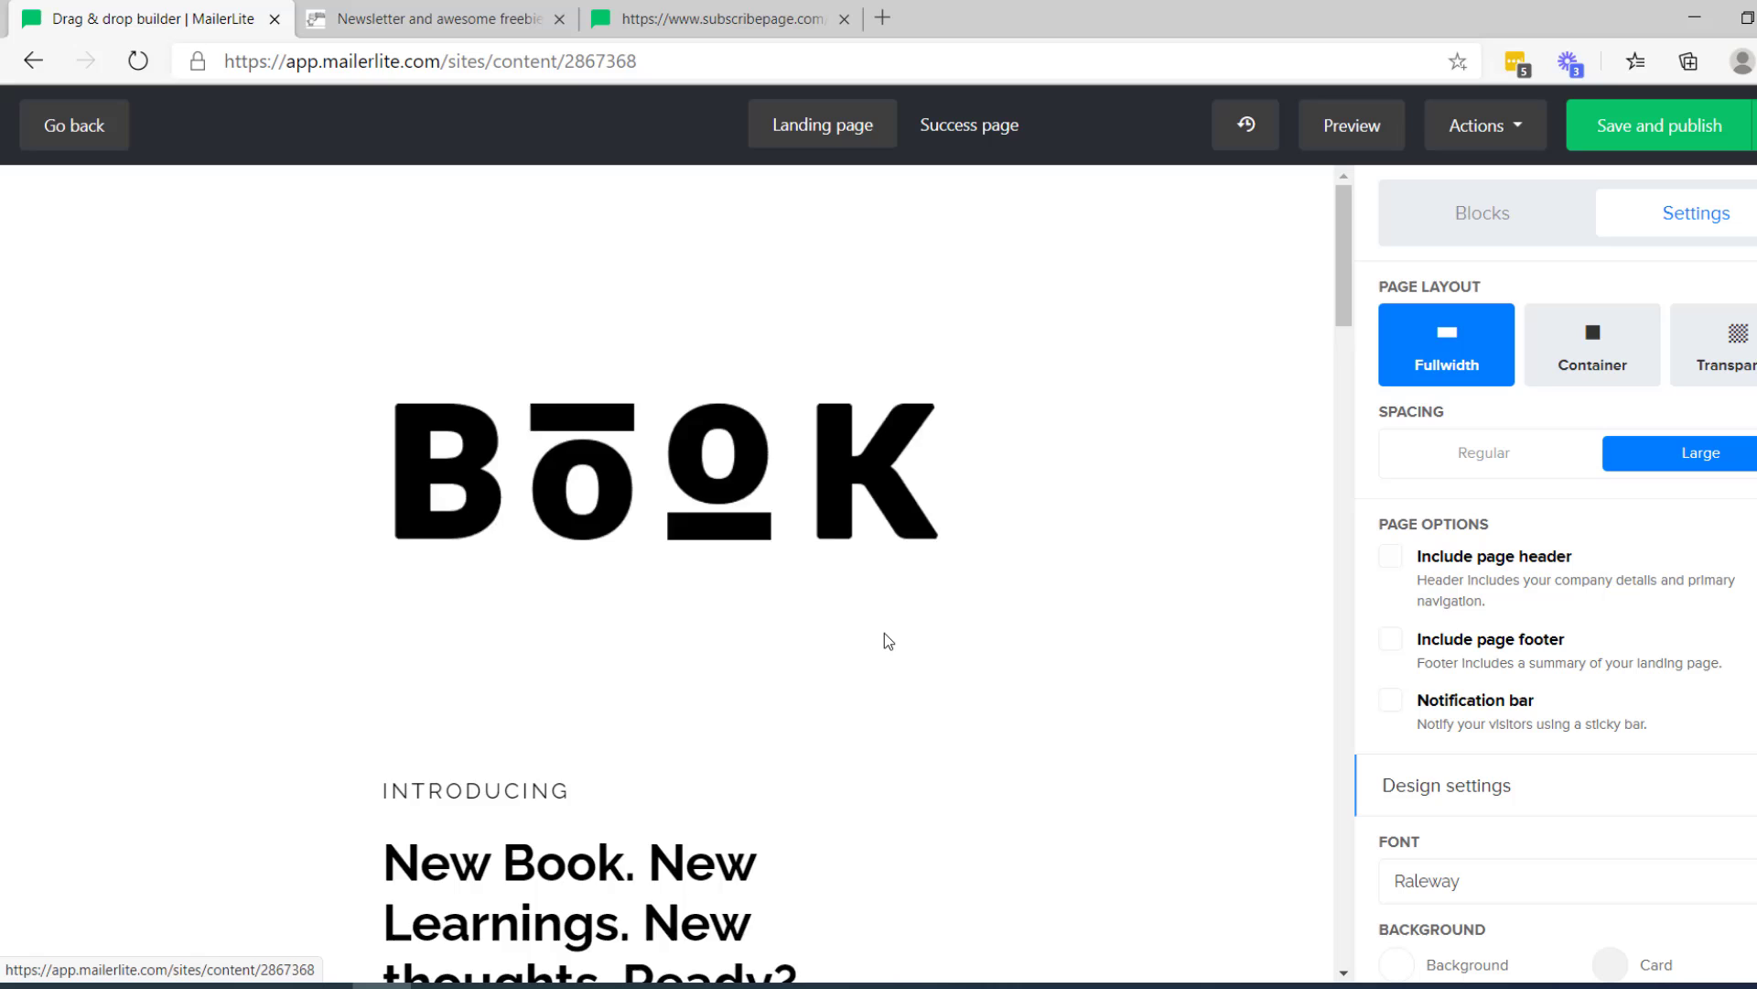
scroll(885, 641, down, 3)
scroll(884, 640, down, 3)
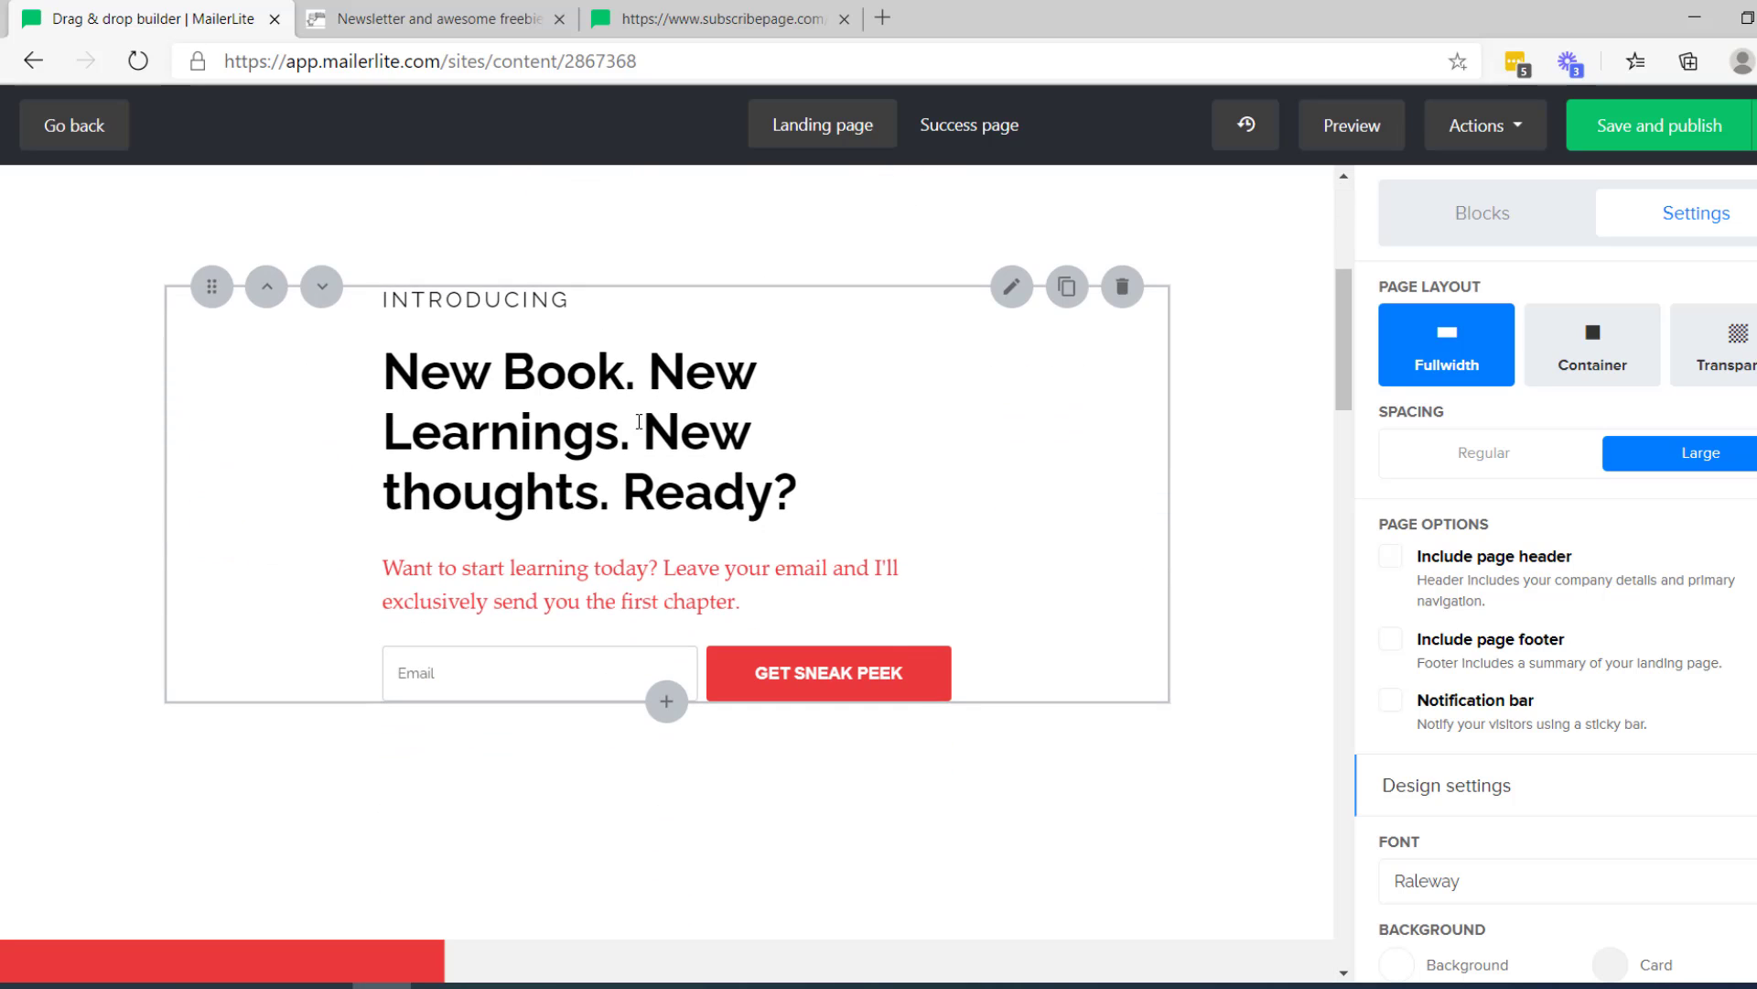
scroll(748, 435, up, 5)
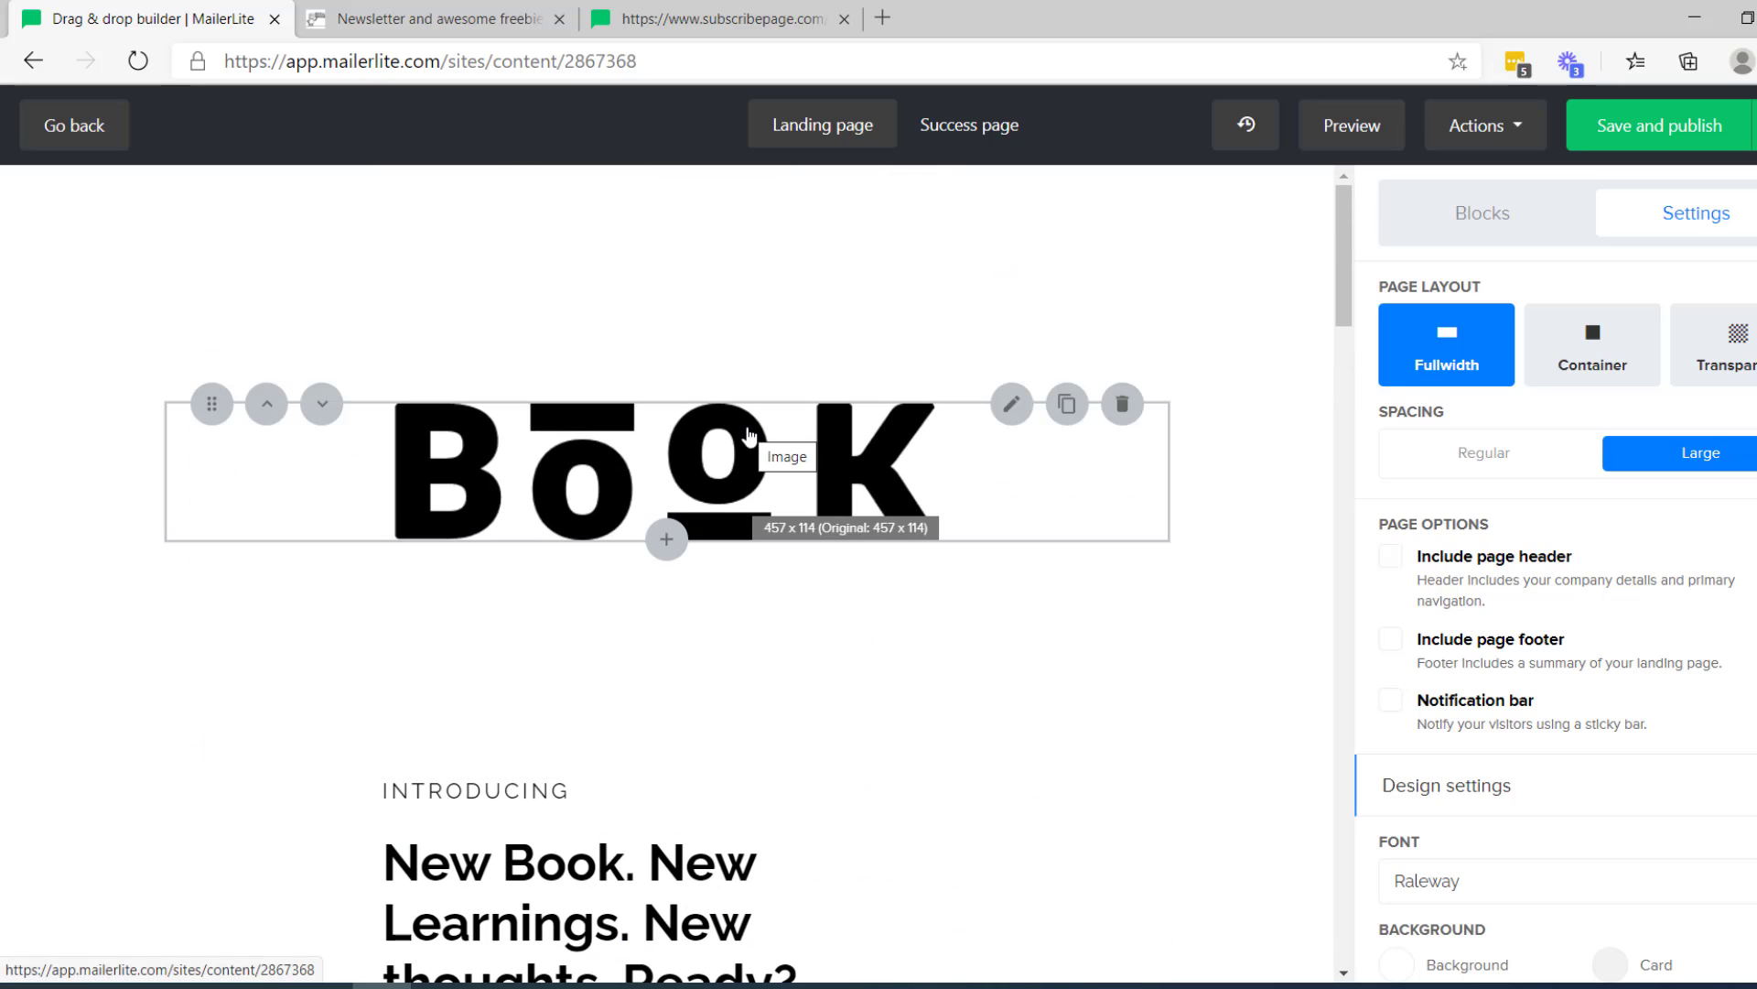
scroll(748, 434, down, 4)
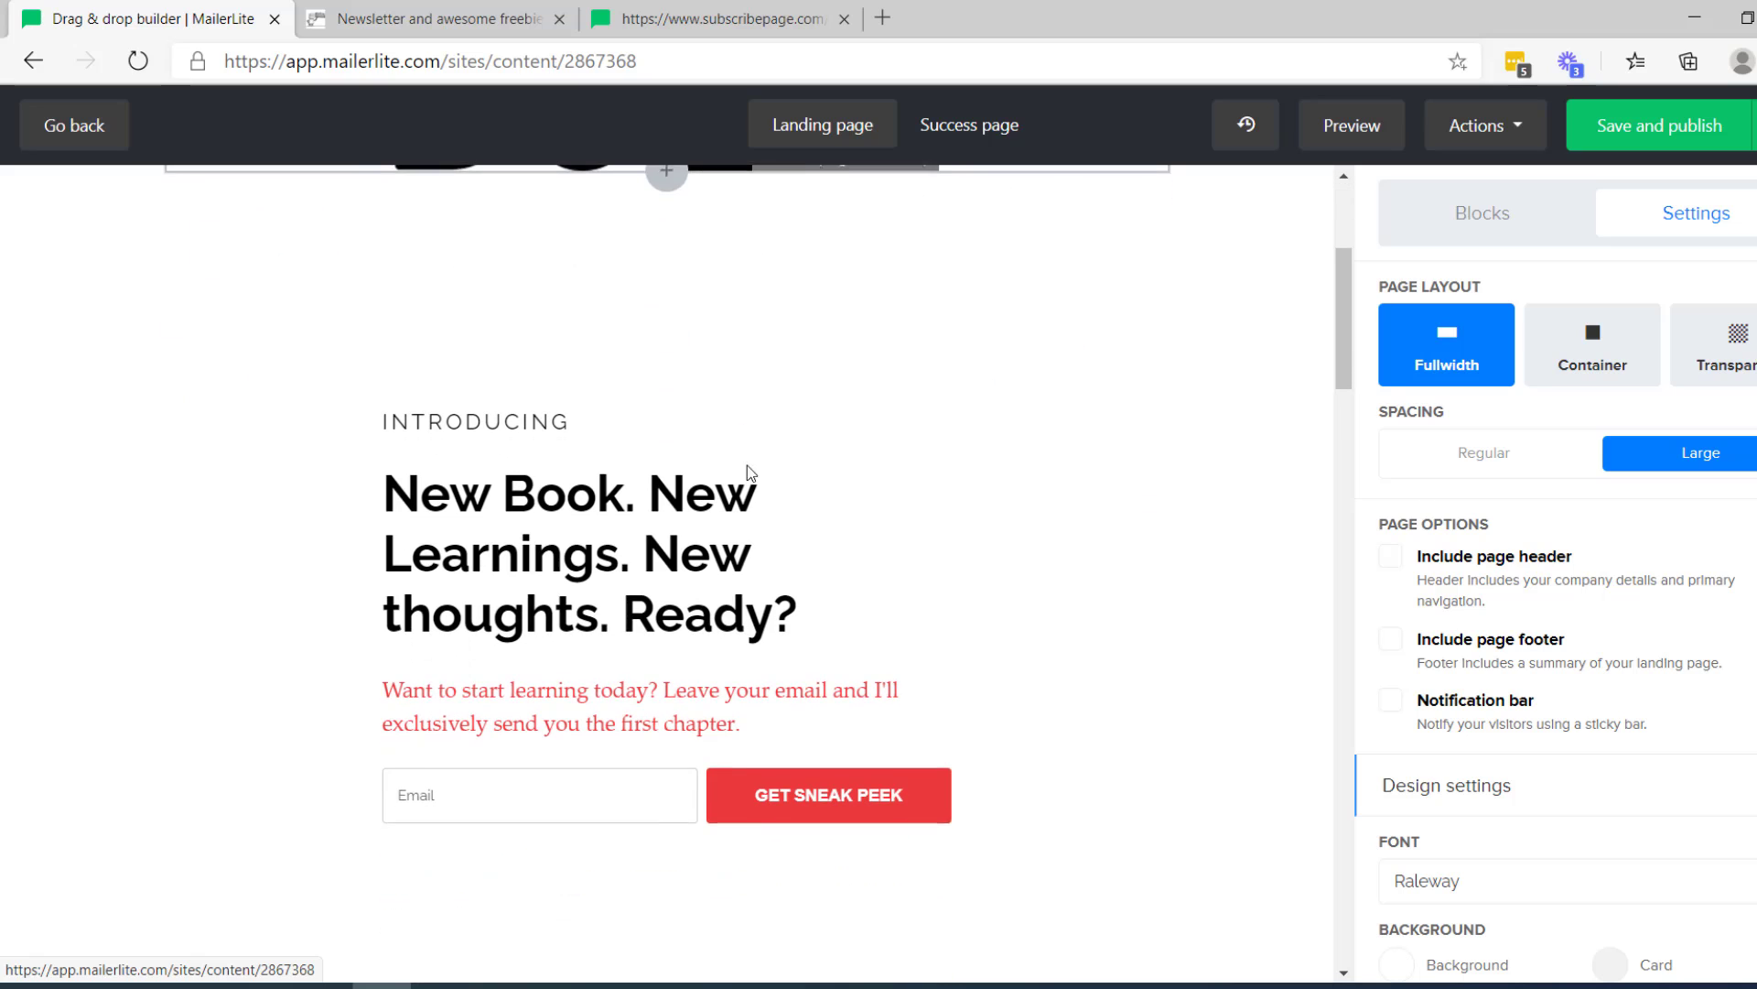
click(671, 529)
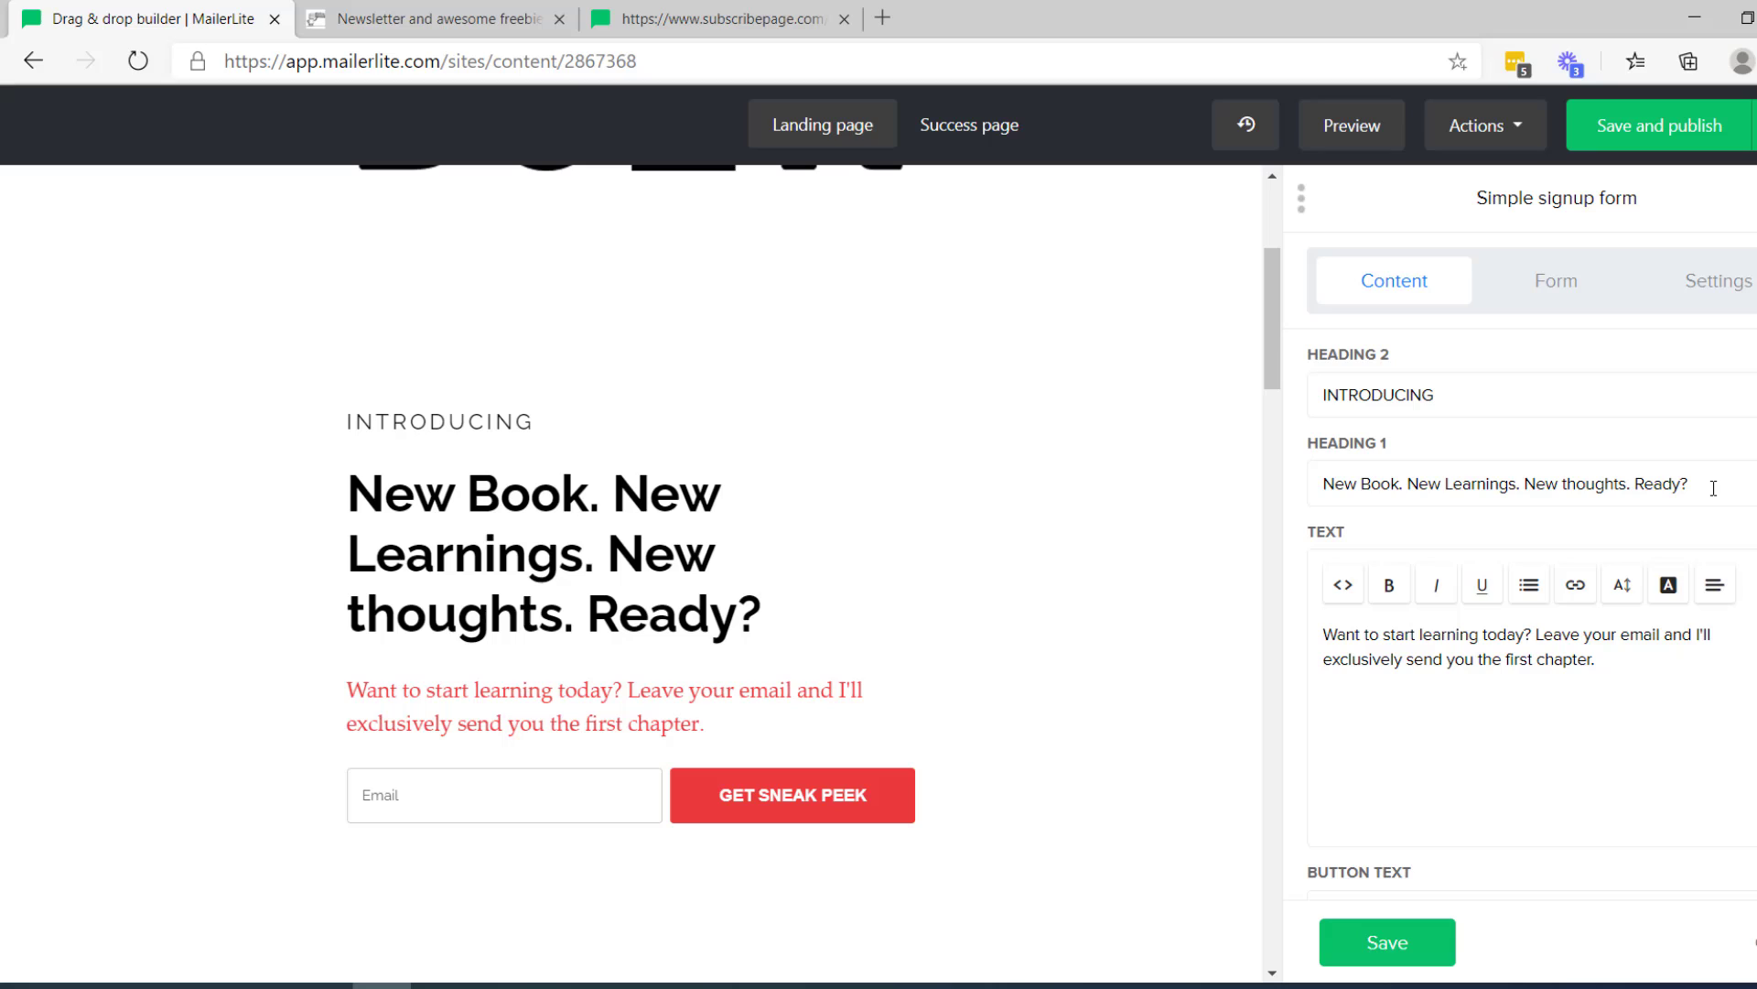
Step: Change the signup form's main heading to 'Download my new book!'
drag(1714, 488, 1277, 533)
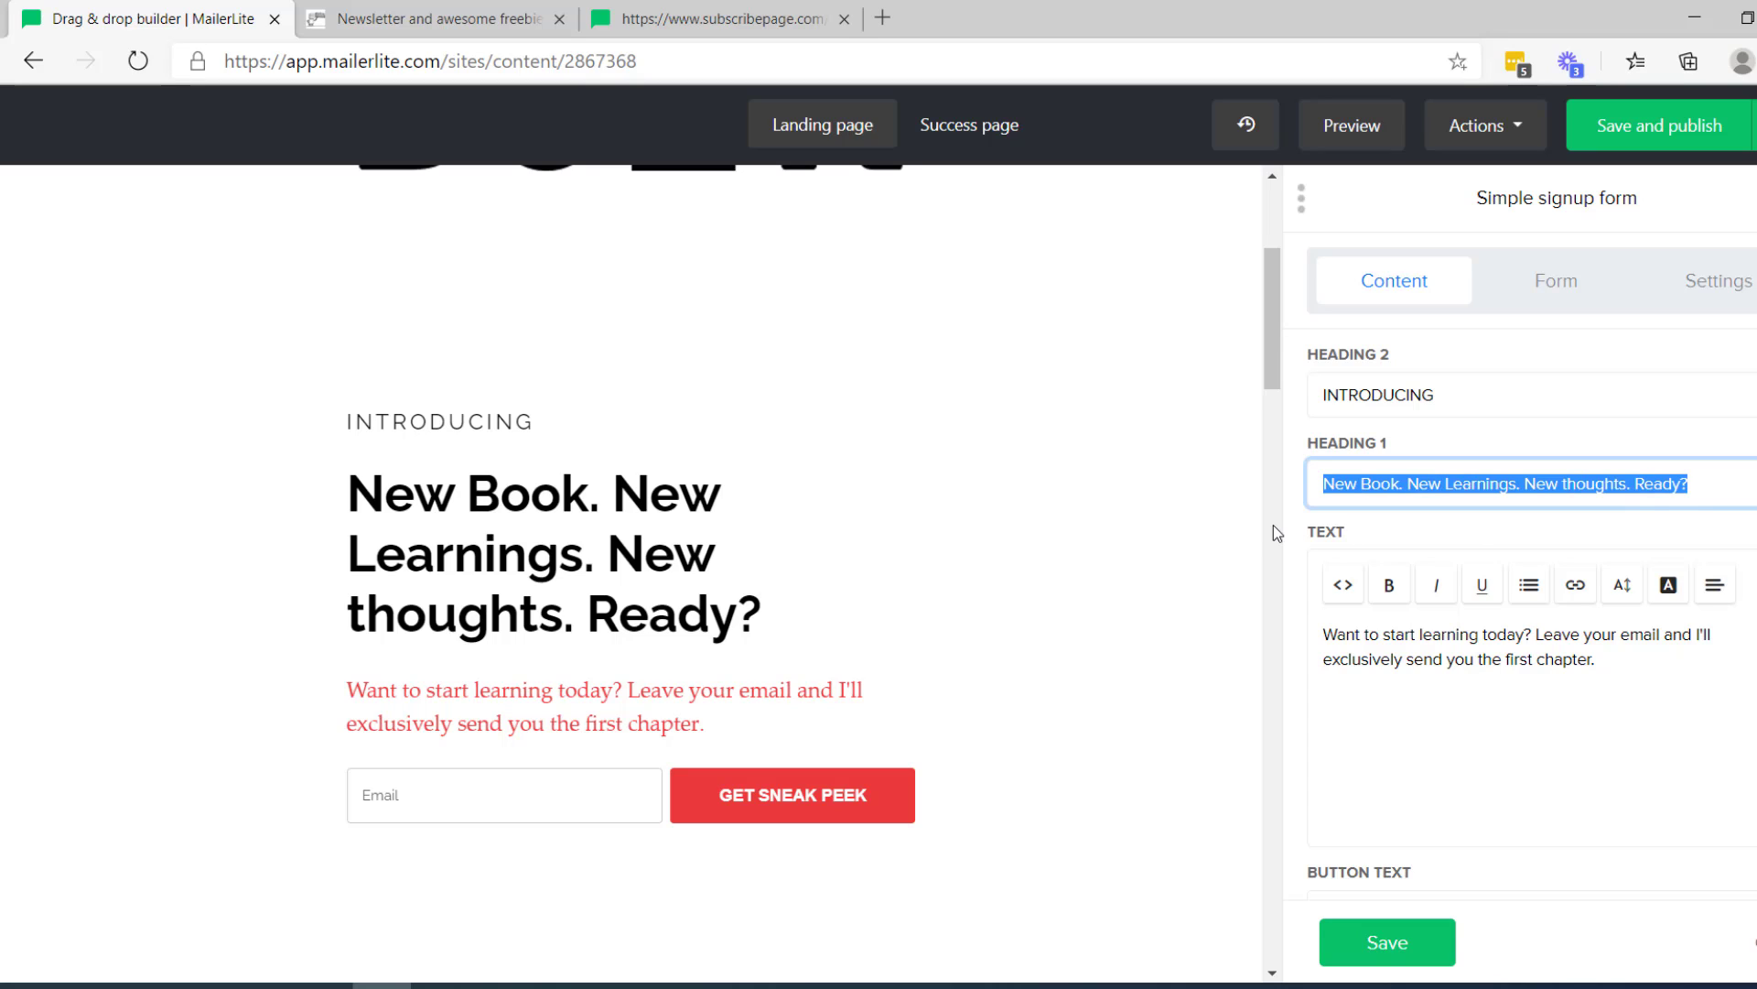
text(Downl)
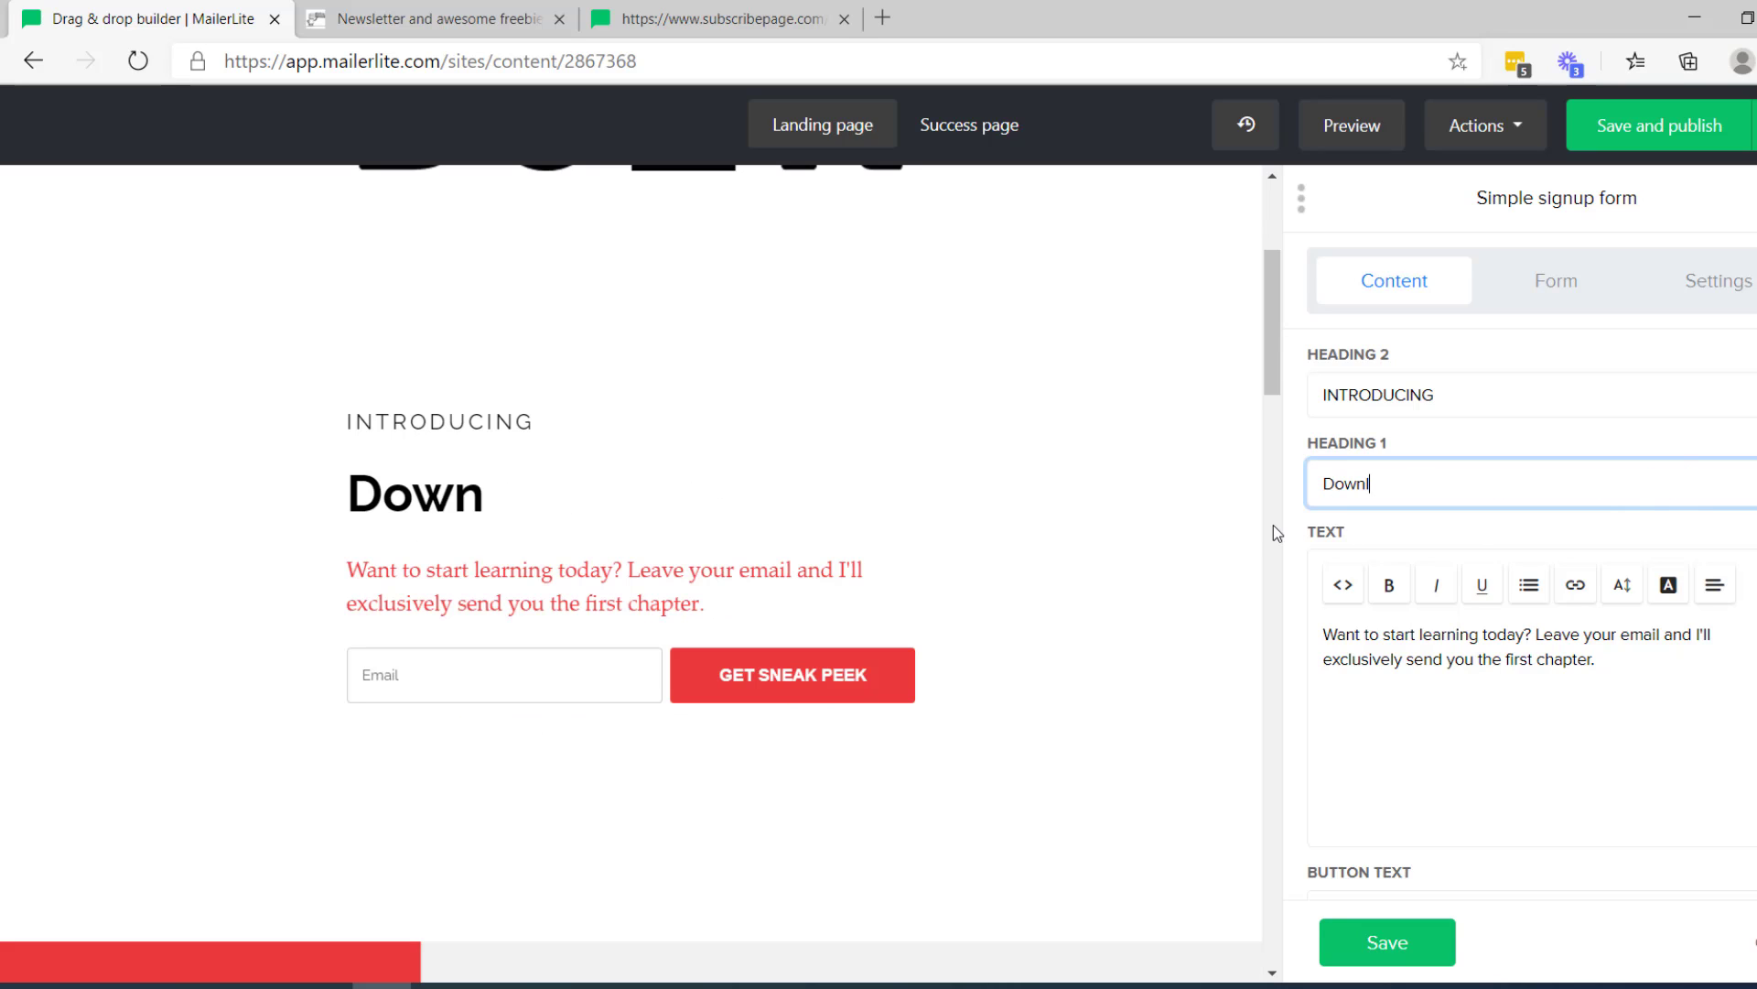
text(oad my)
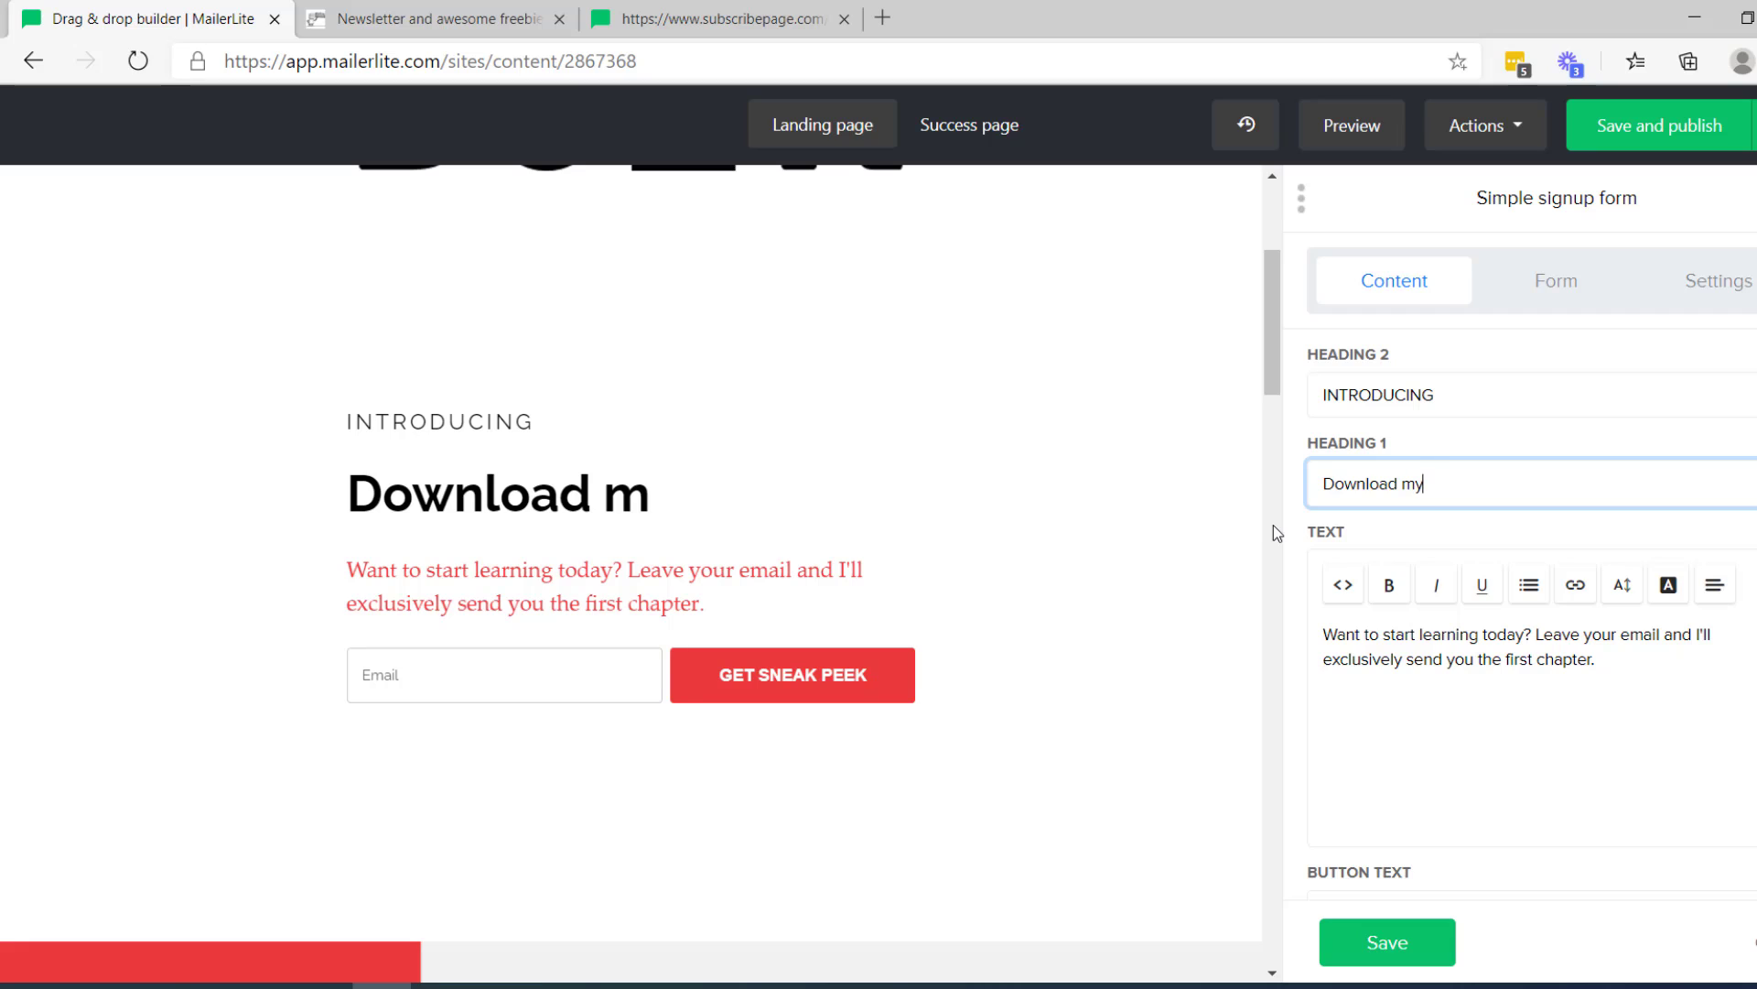
text( new book)
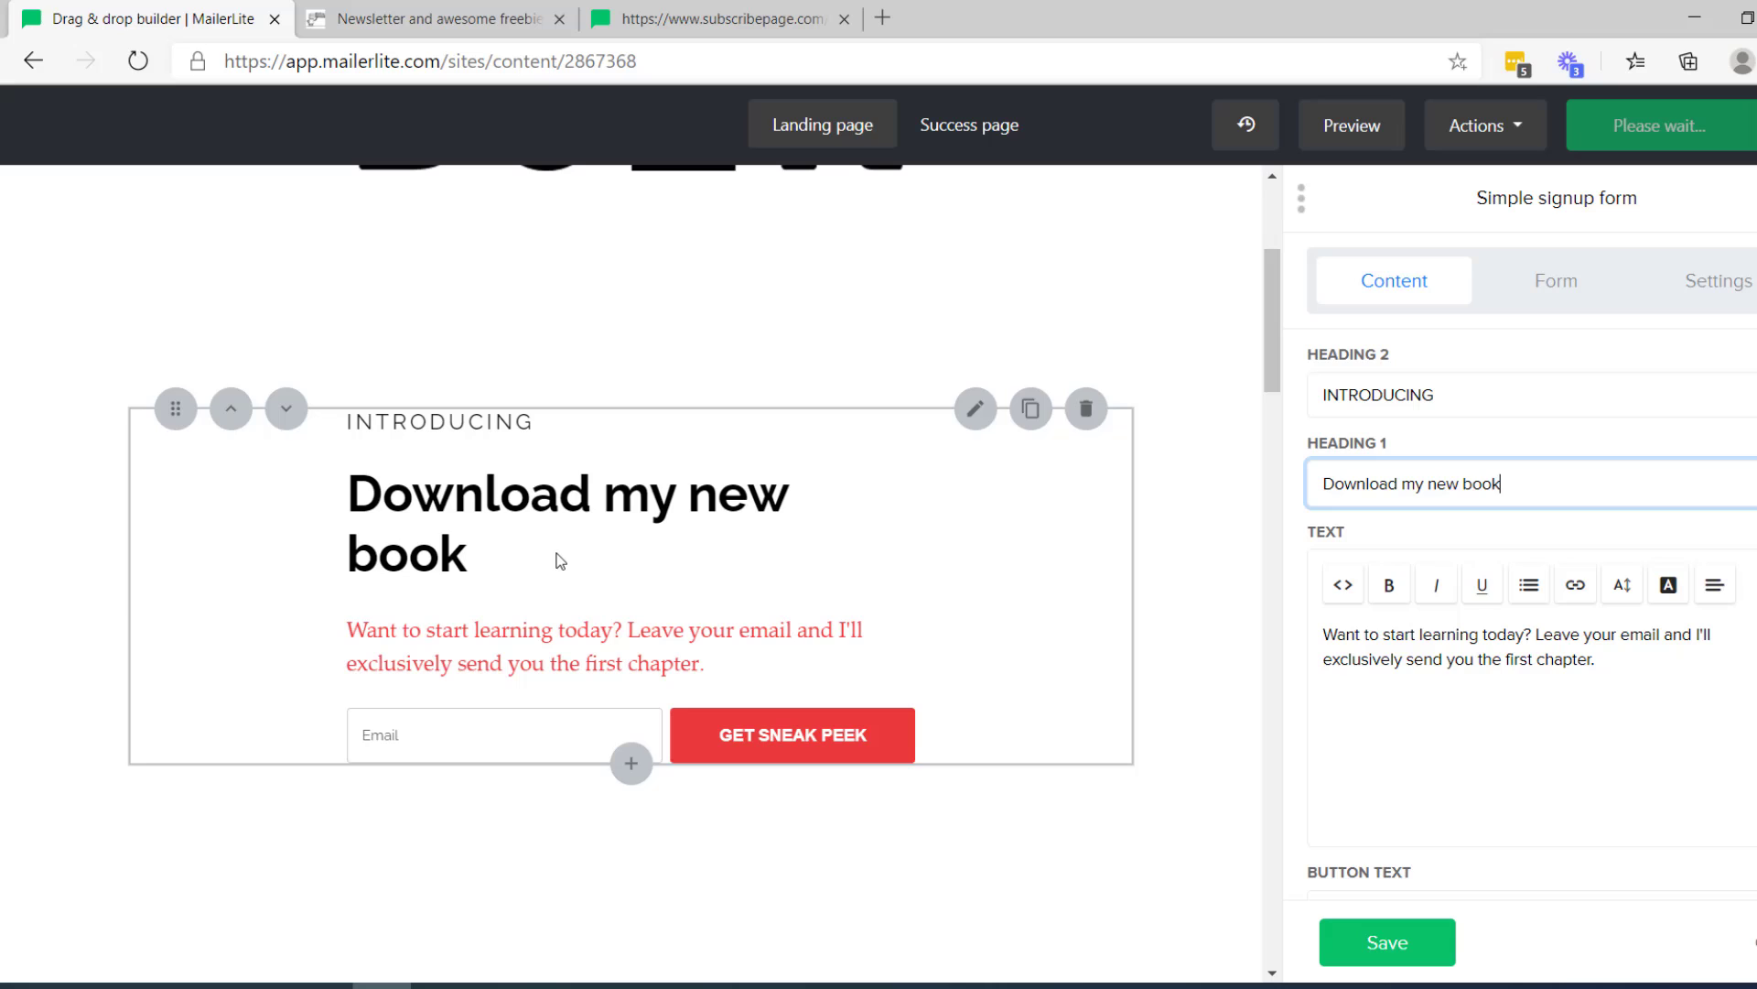
click(1522, 483)
text(!)
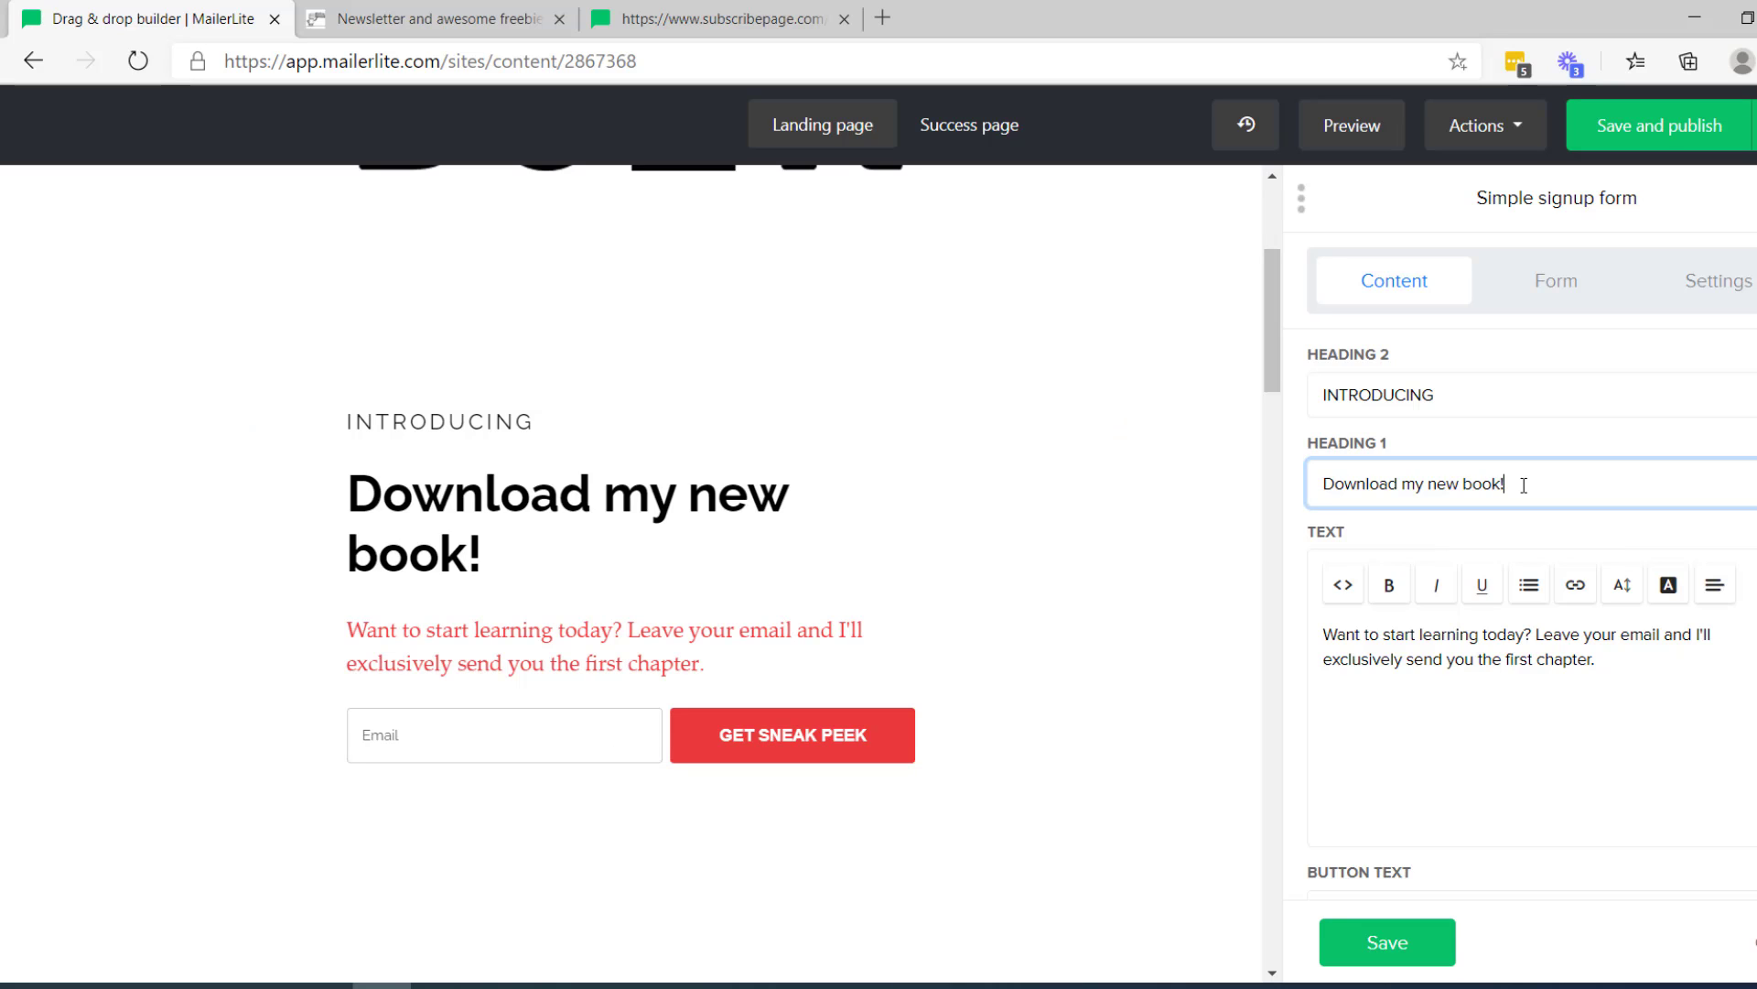
Step: Relabel the GET SNEAK PEEK button to 'Get first chapter' and save the form block
scroll(1600, 529, down, 2)
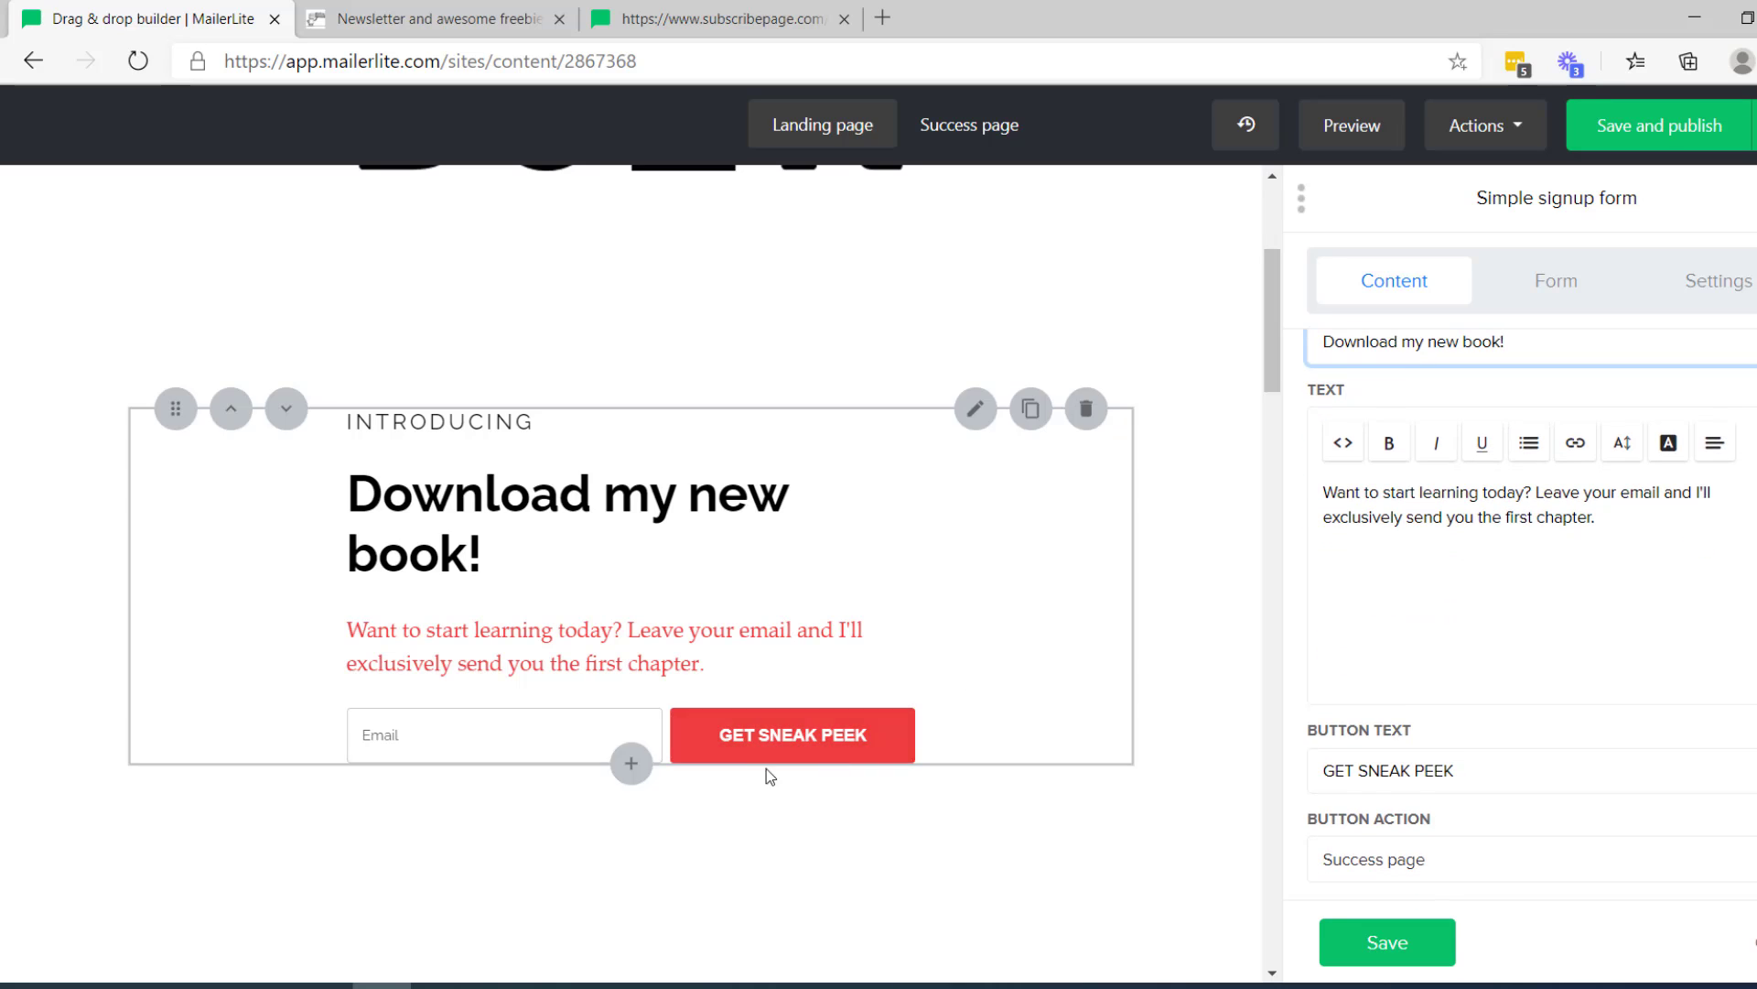
click(783, 746)
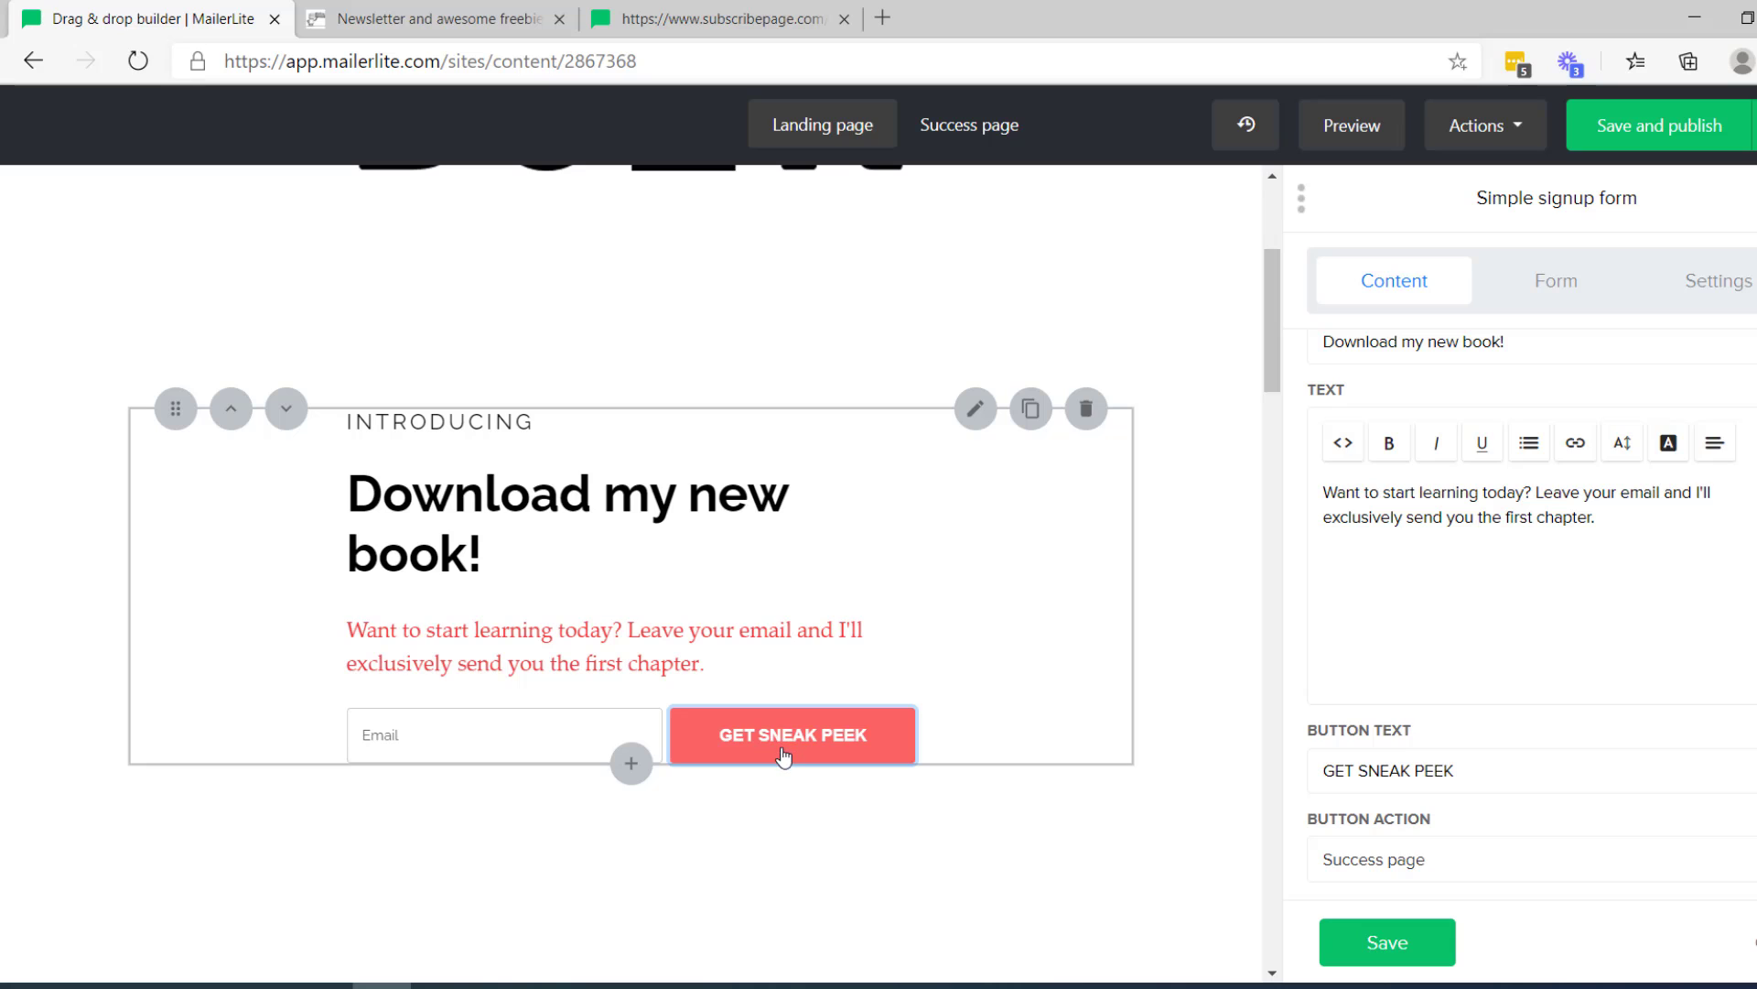
scroll(821, 730, down, 3)
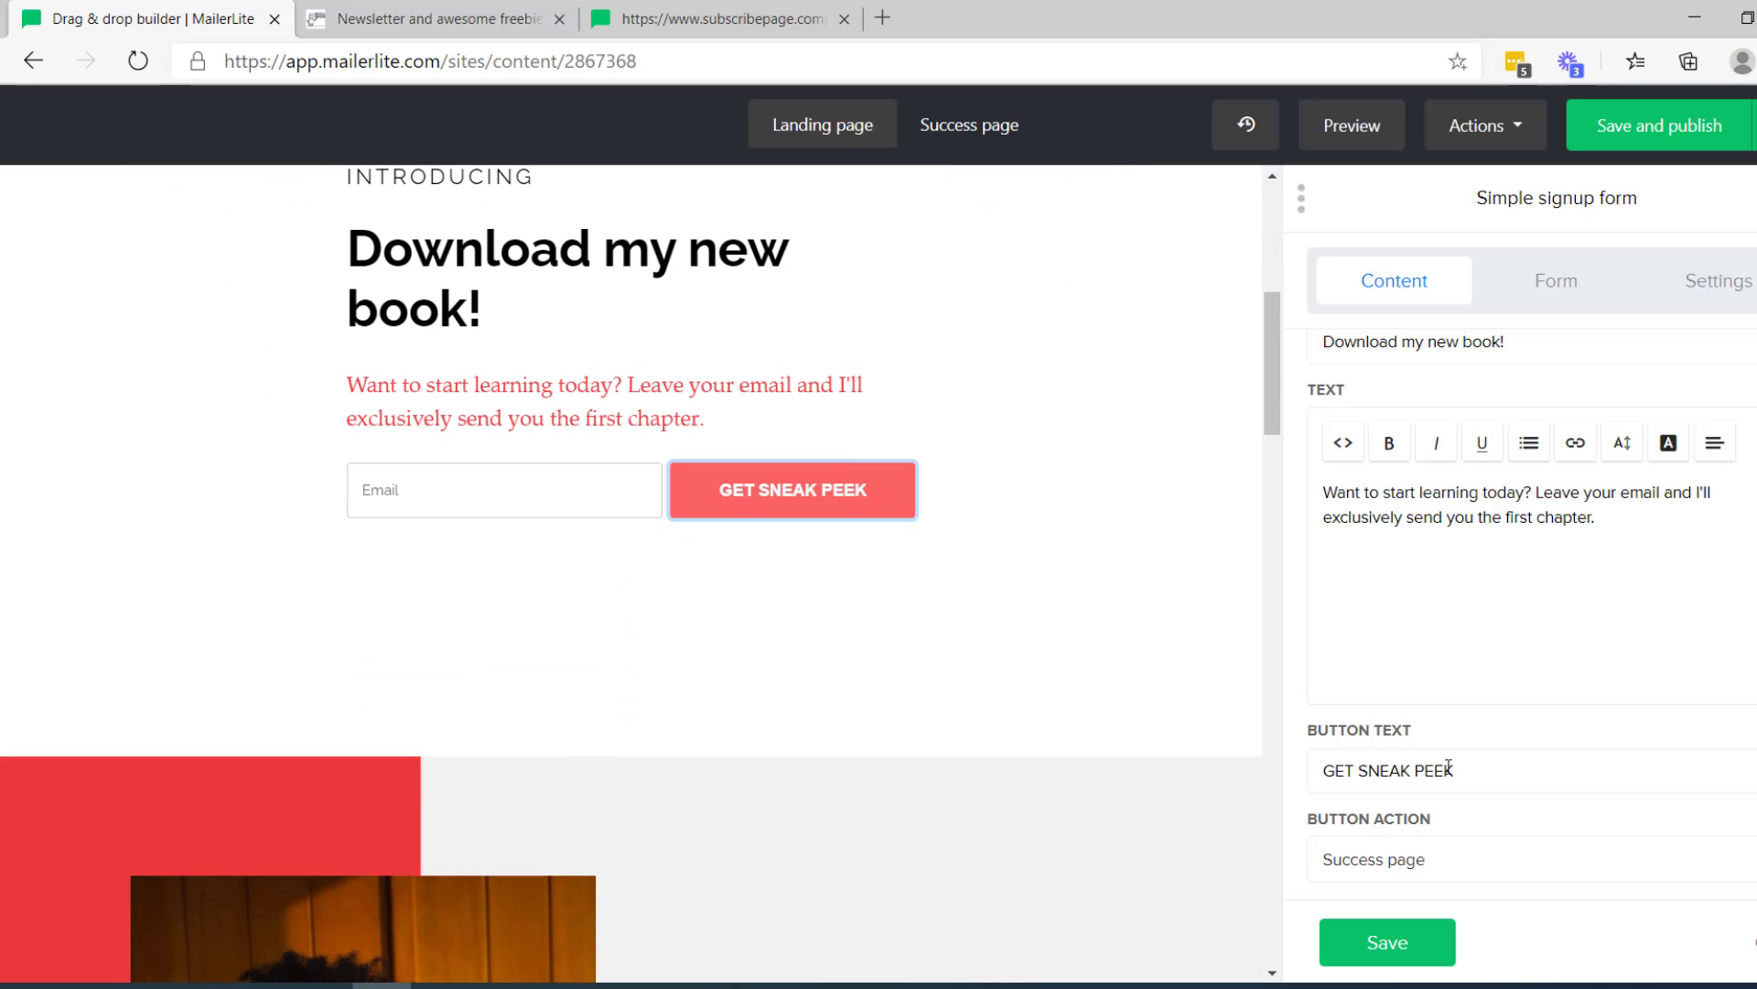
drag(1464, 769, 1316, 771)
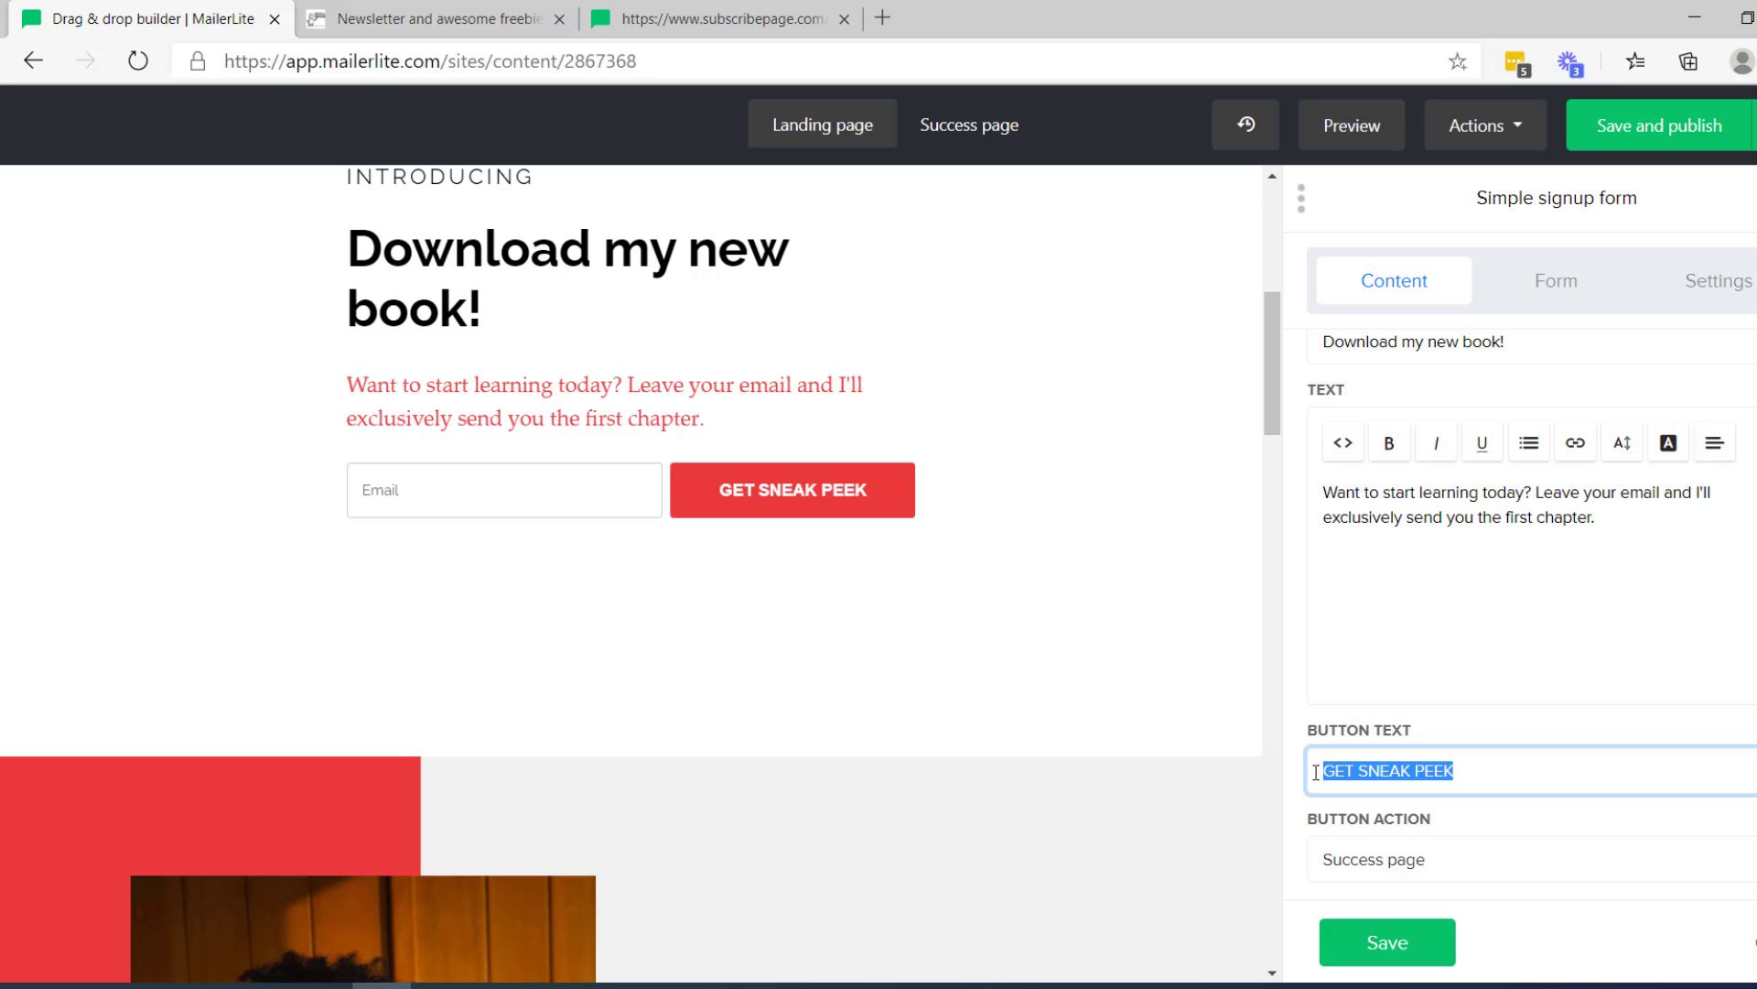
text(Get f)
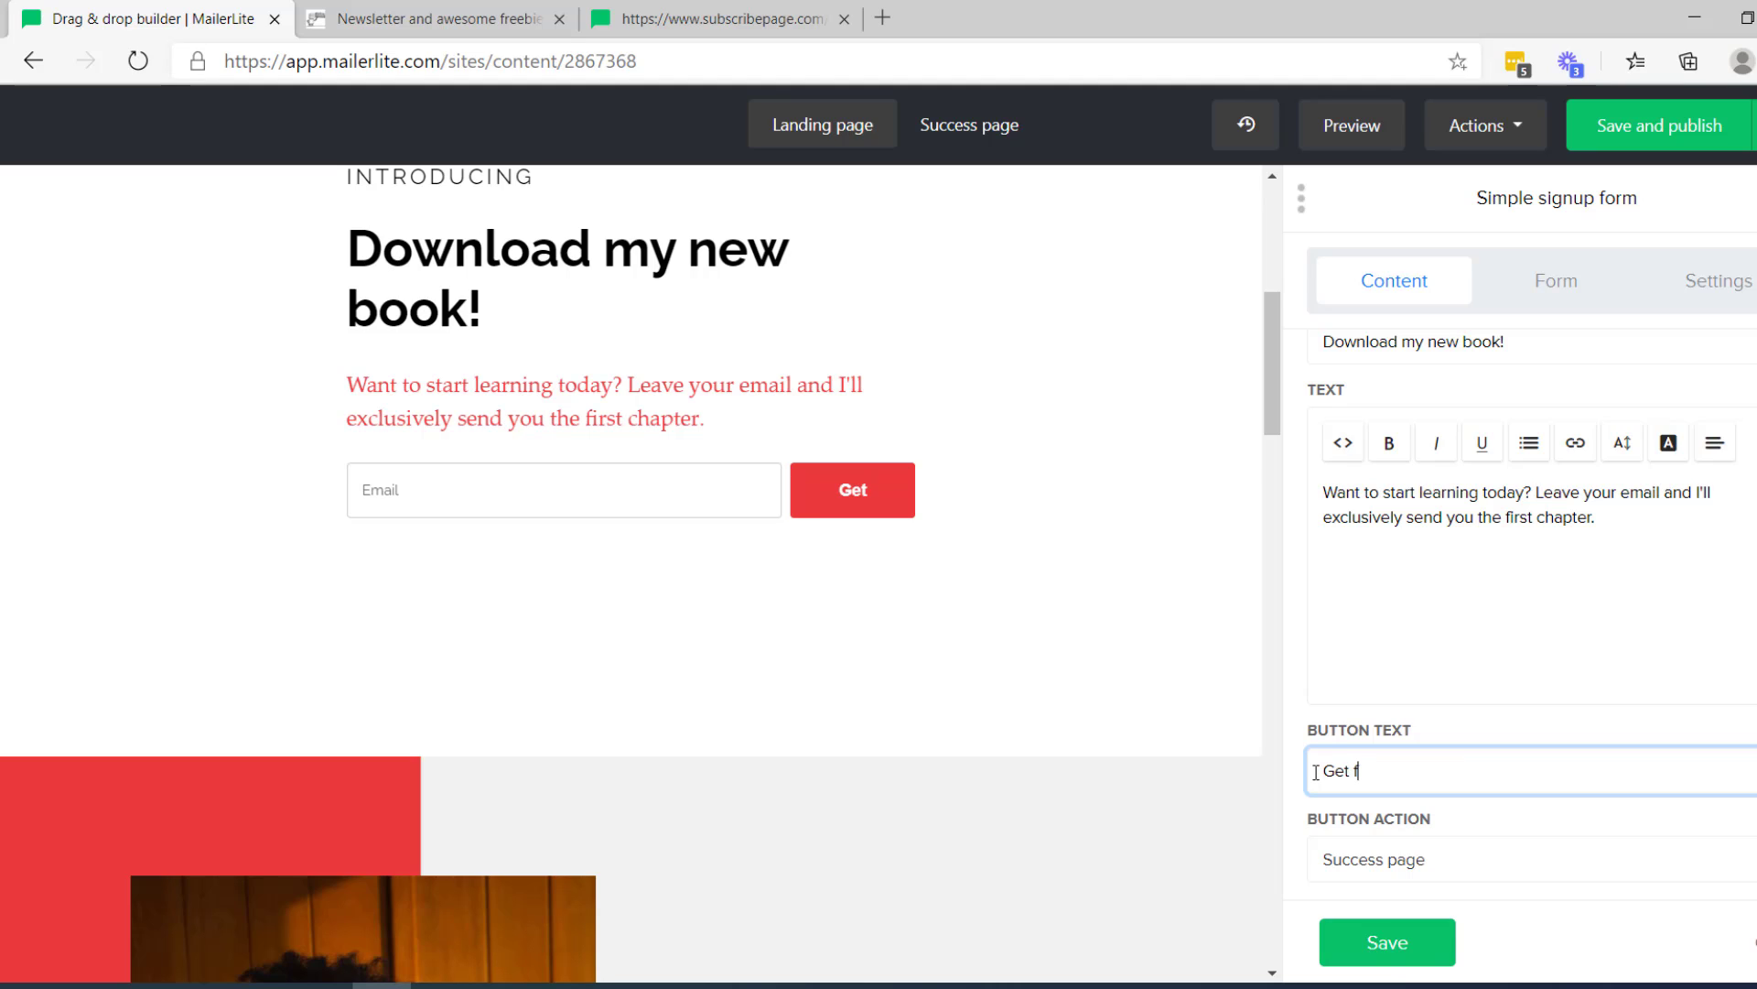
text(irst chapter)
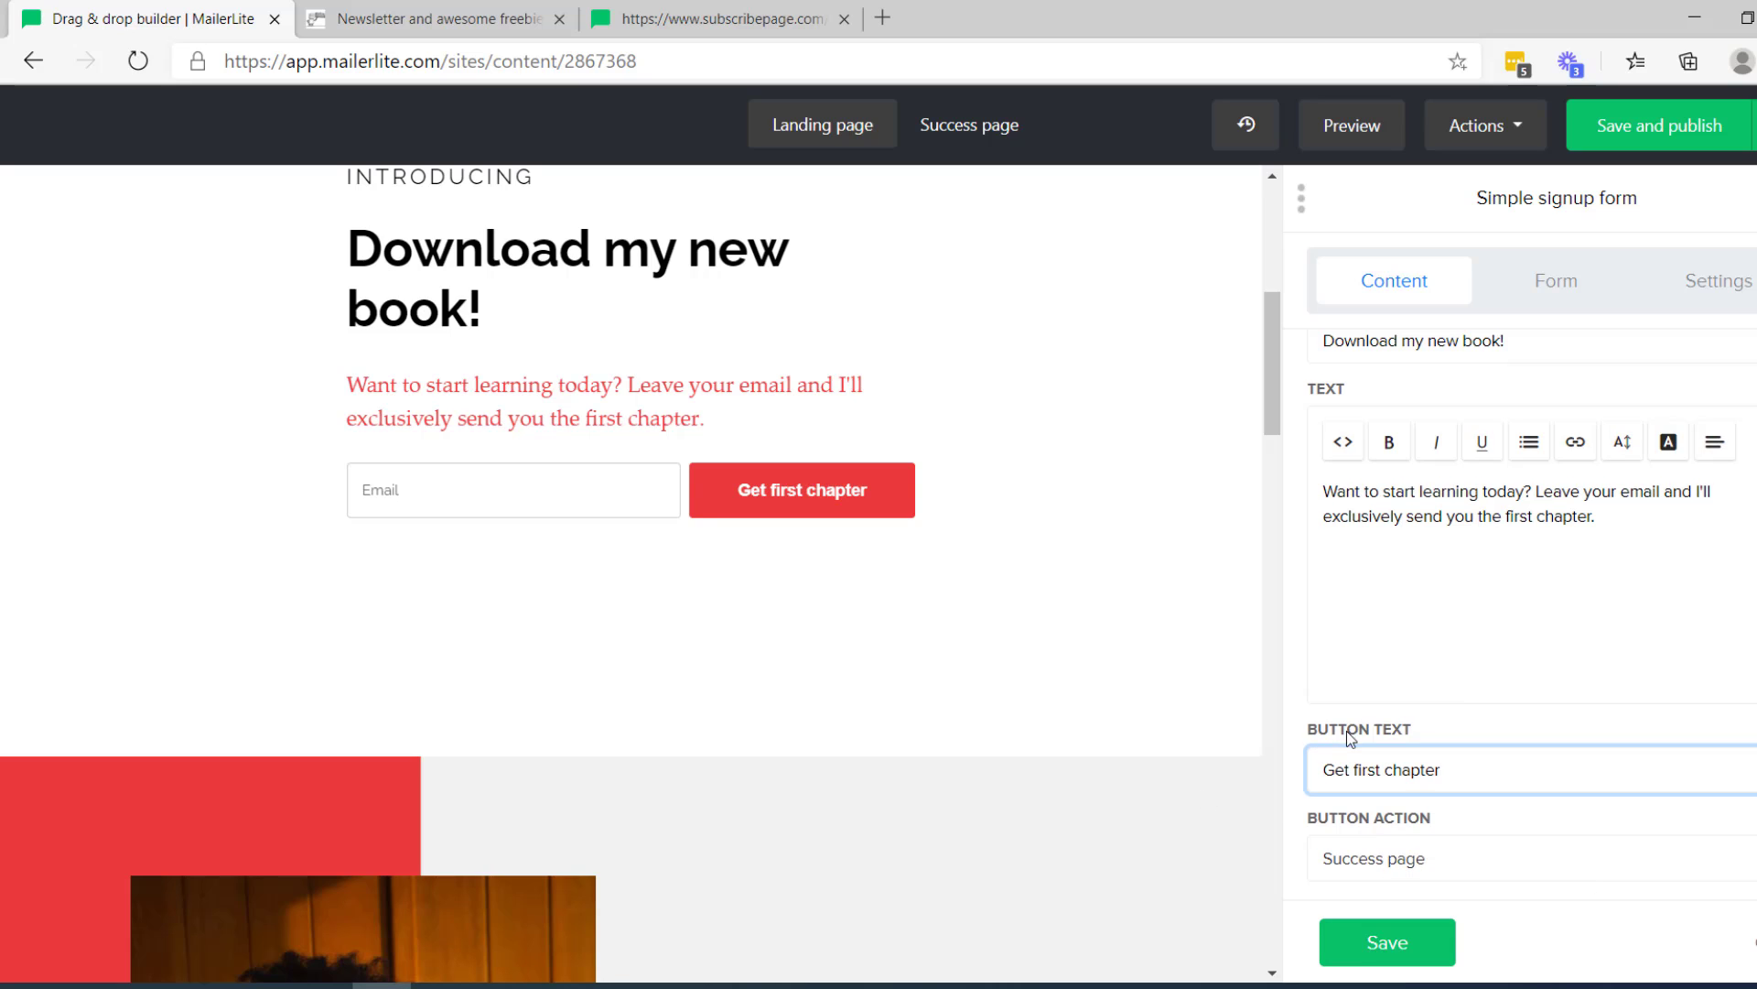
scroll(1004, 677, down, 2)
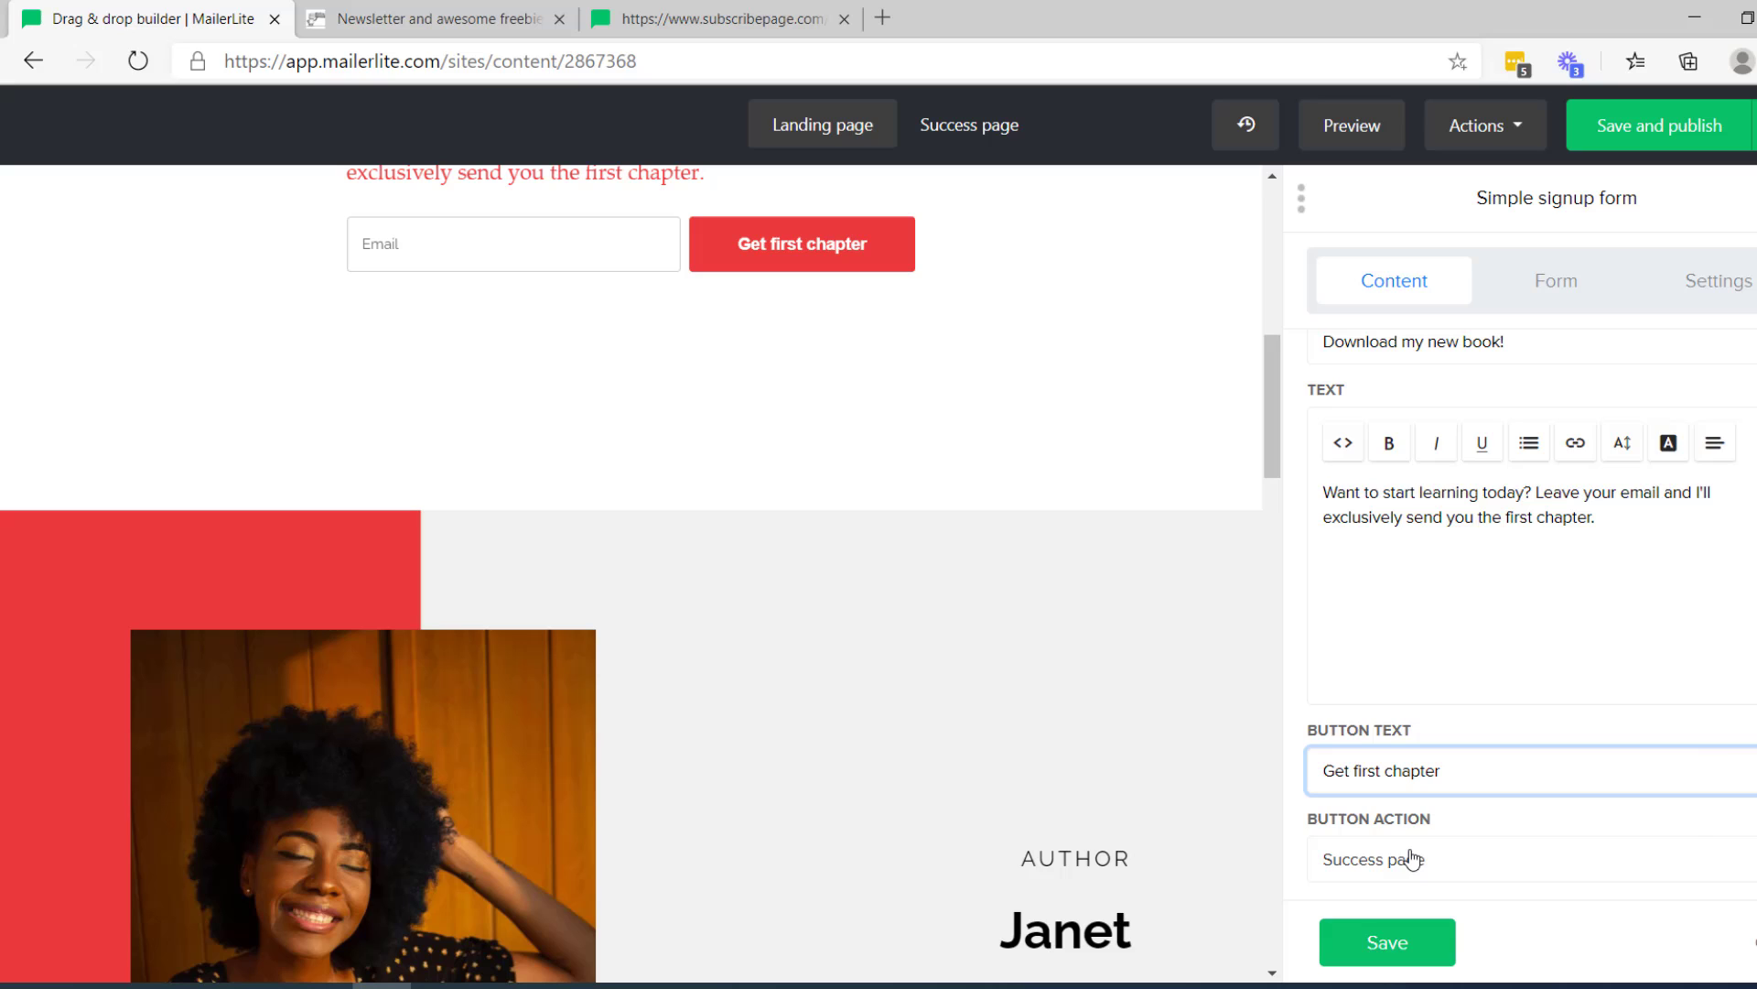
scroll(1412, 859, up, 2)
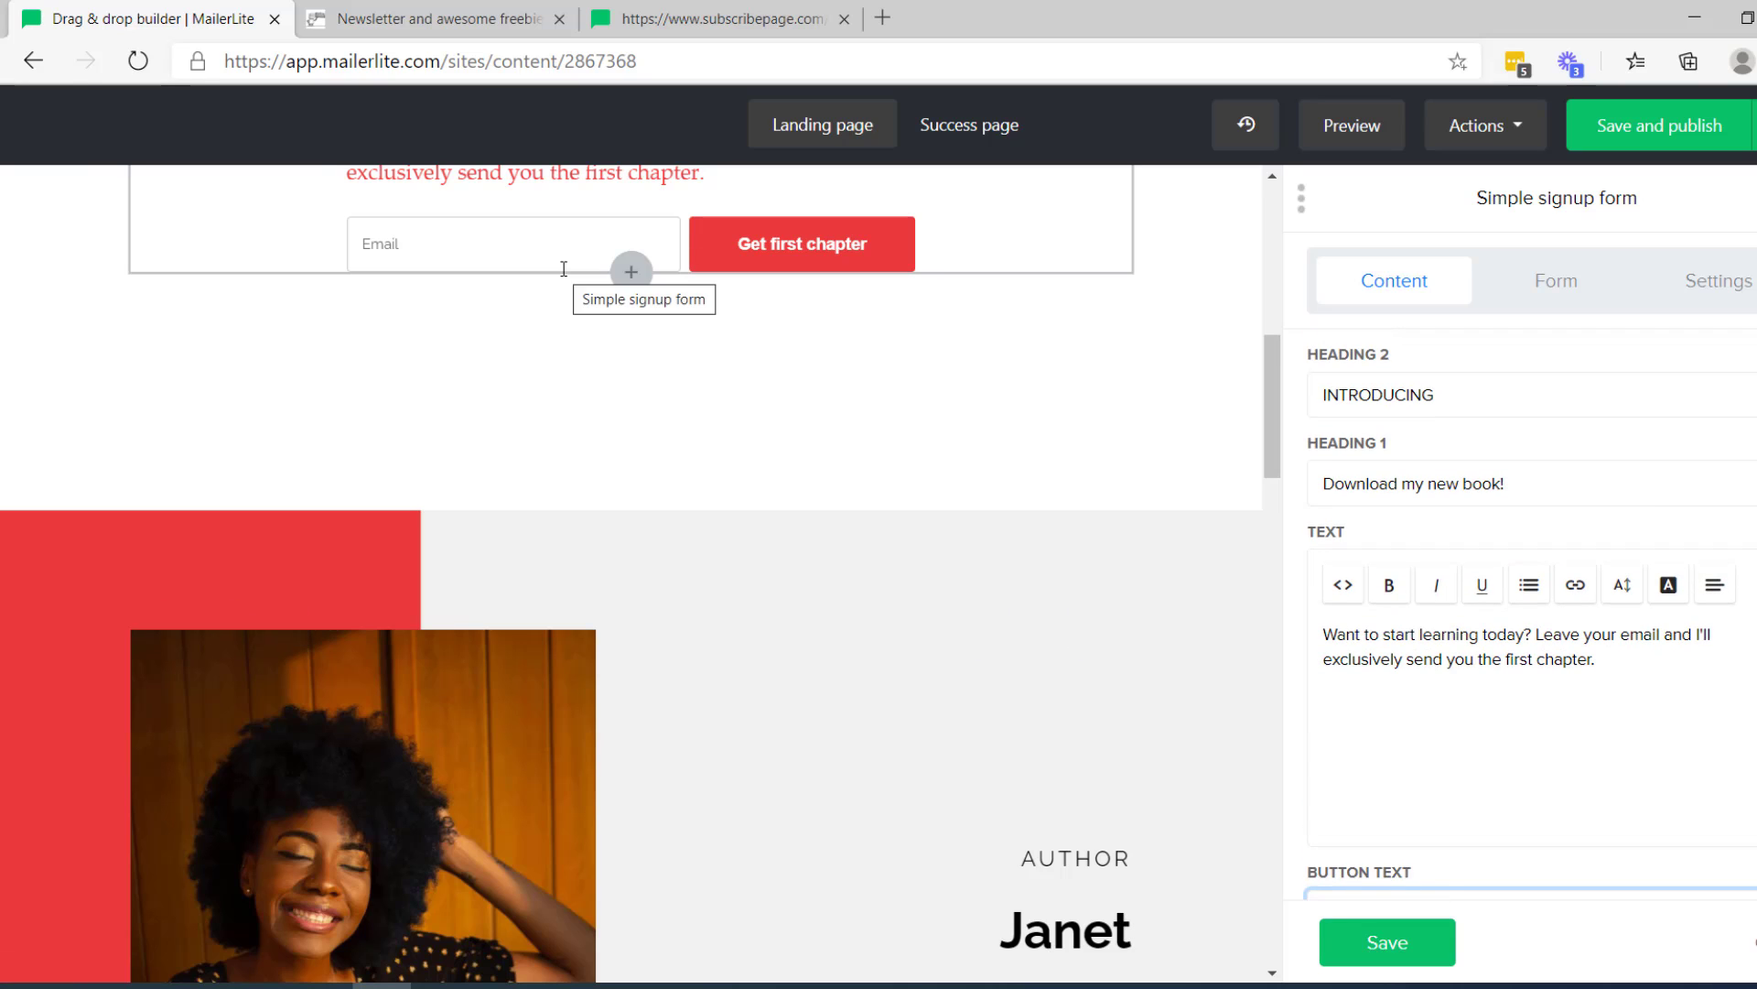
scroll(1695, 776, down, 2)
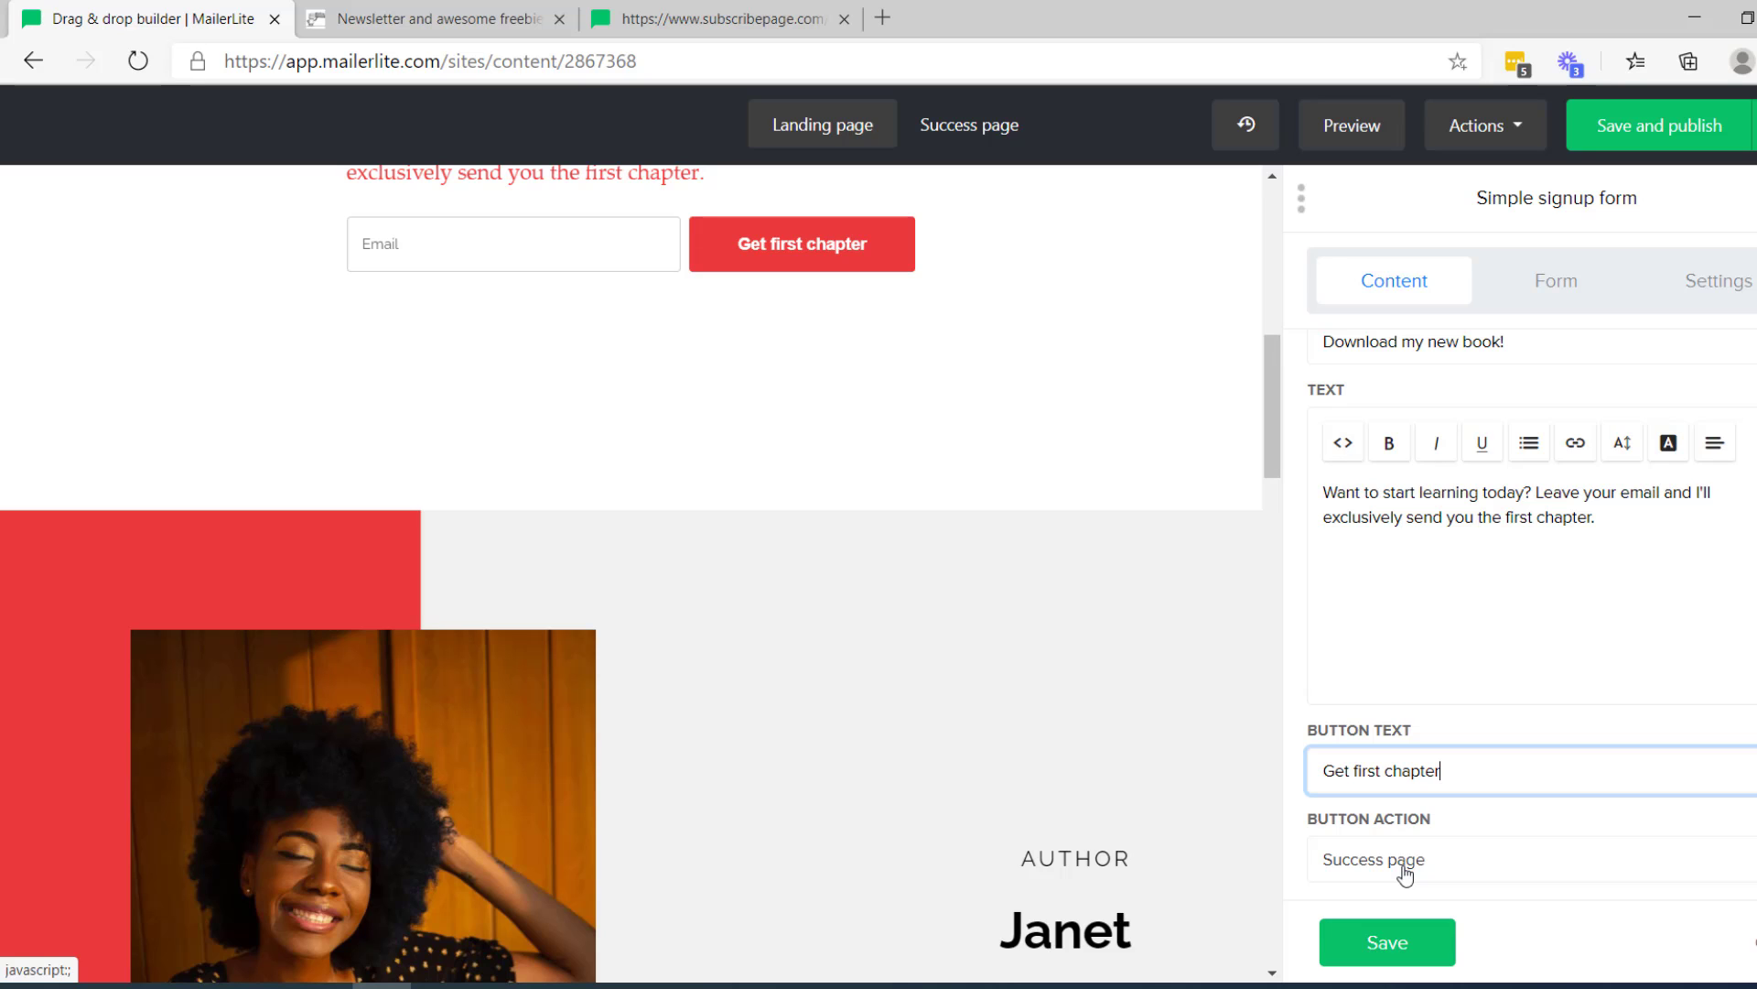
click(1409, 943)
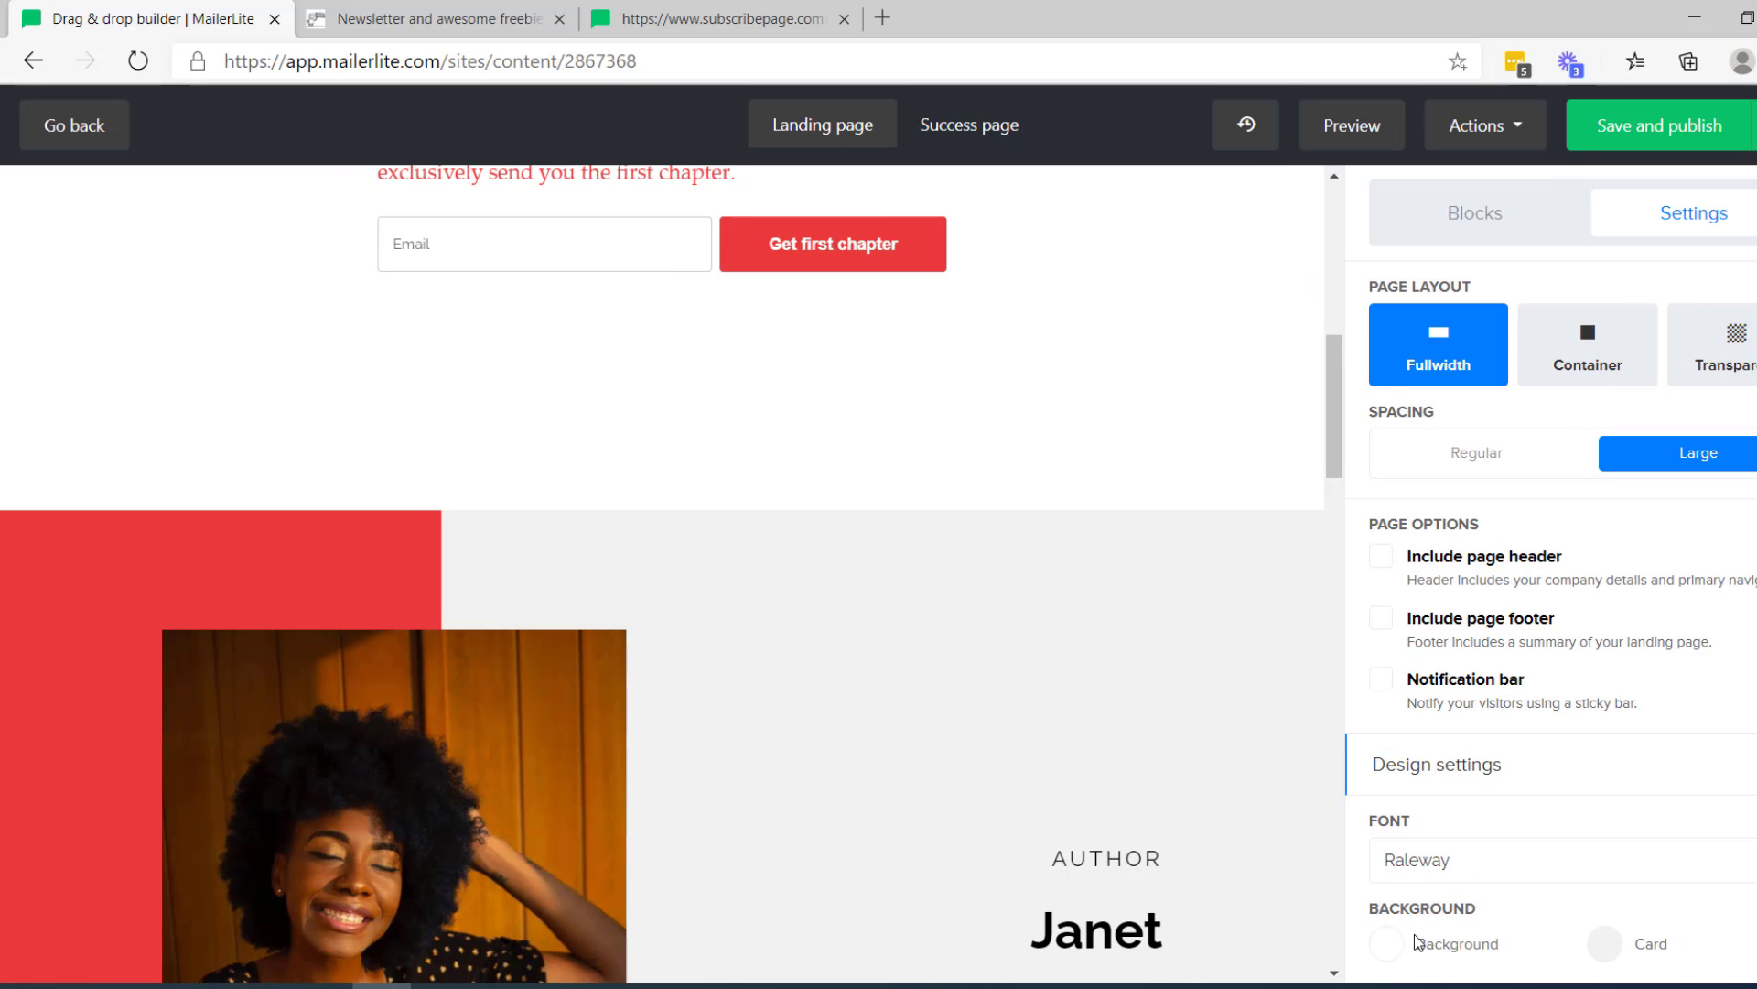
Step: Replace the sample name in the author section heading with the author's first name and save
scroll(1034, 690, down, 5)
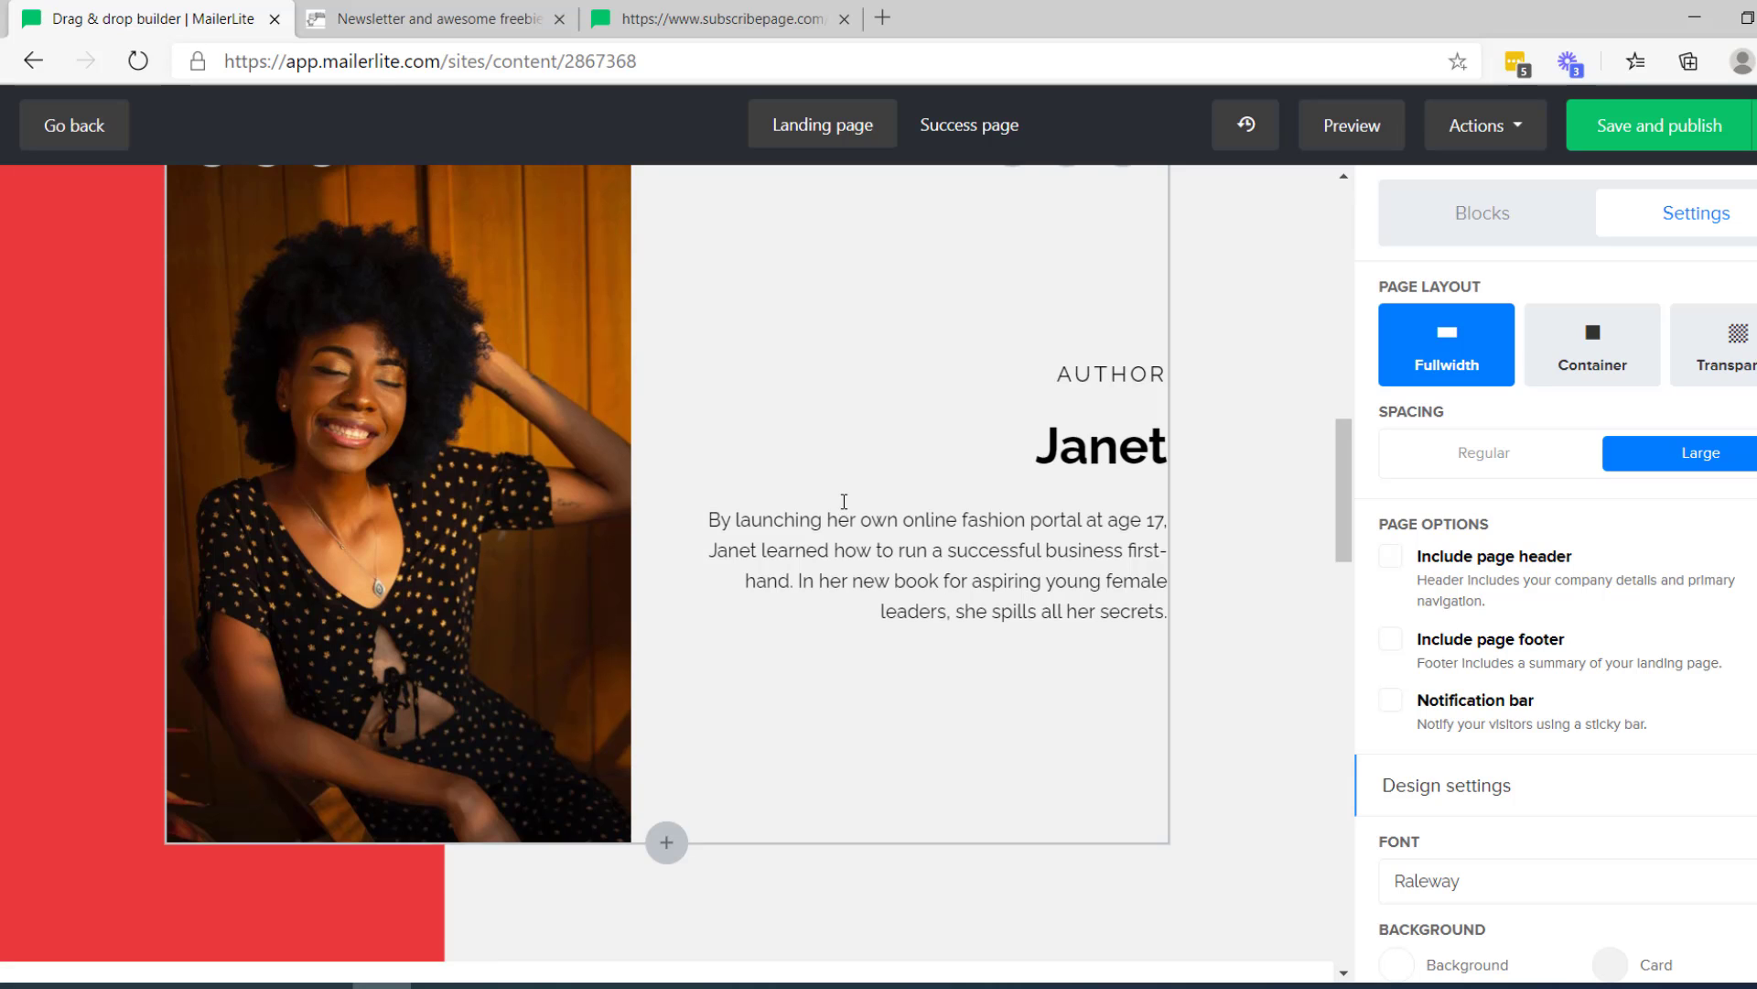
click(297, 578)
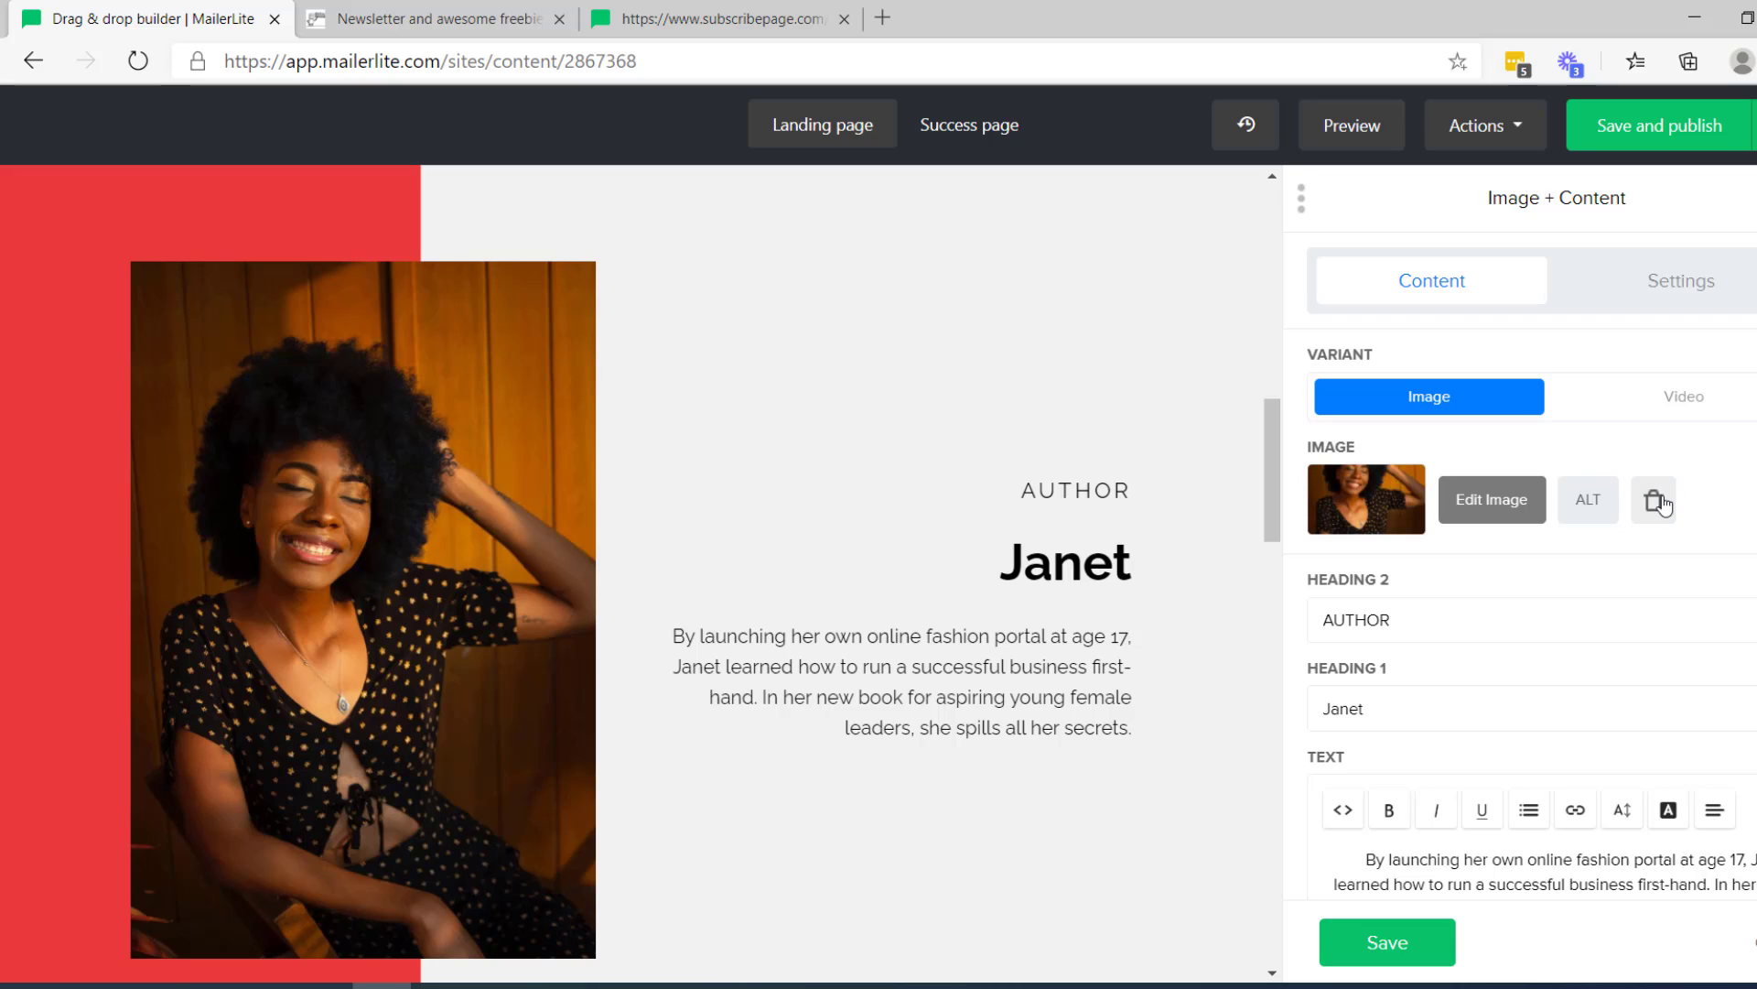
click(1519, 521)
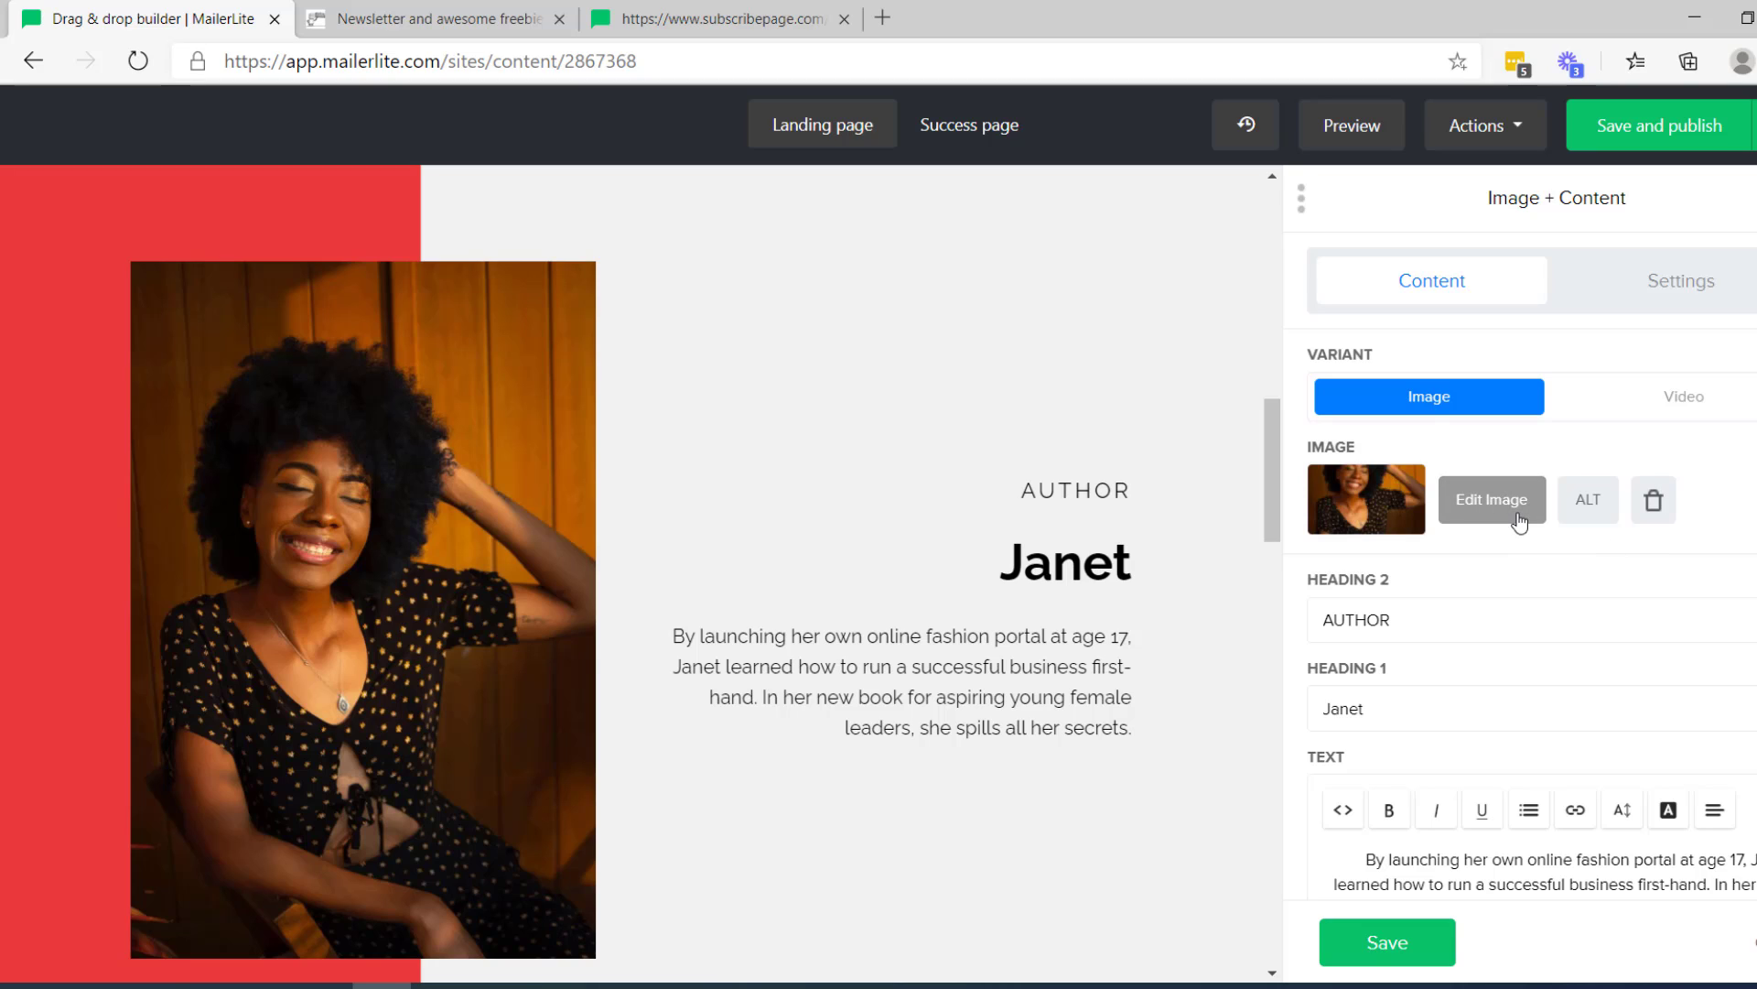
scroll(1433, 635, down, 1)
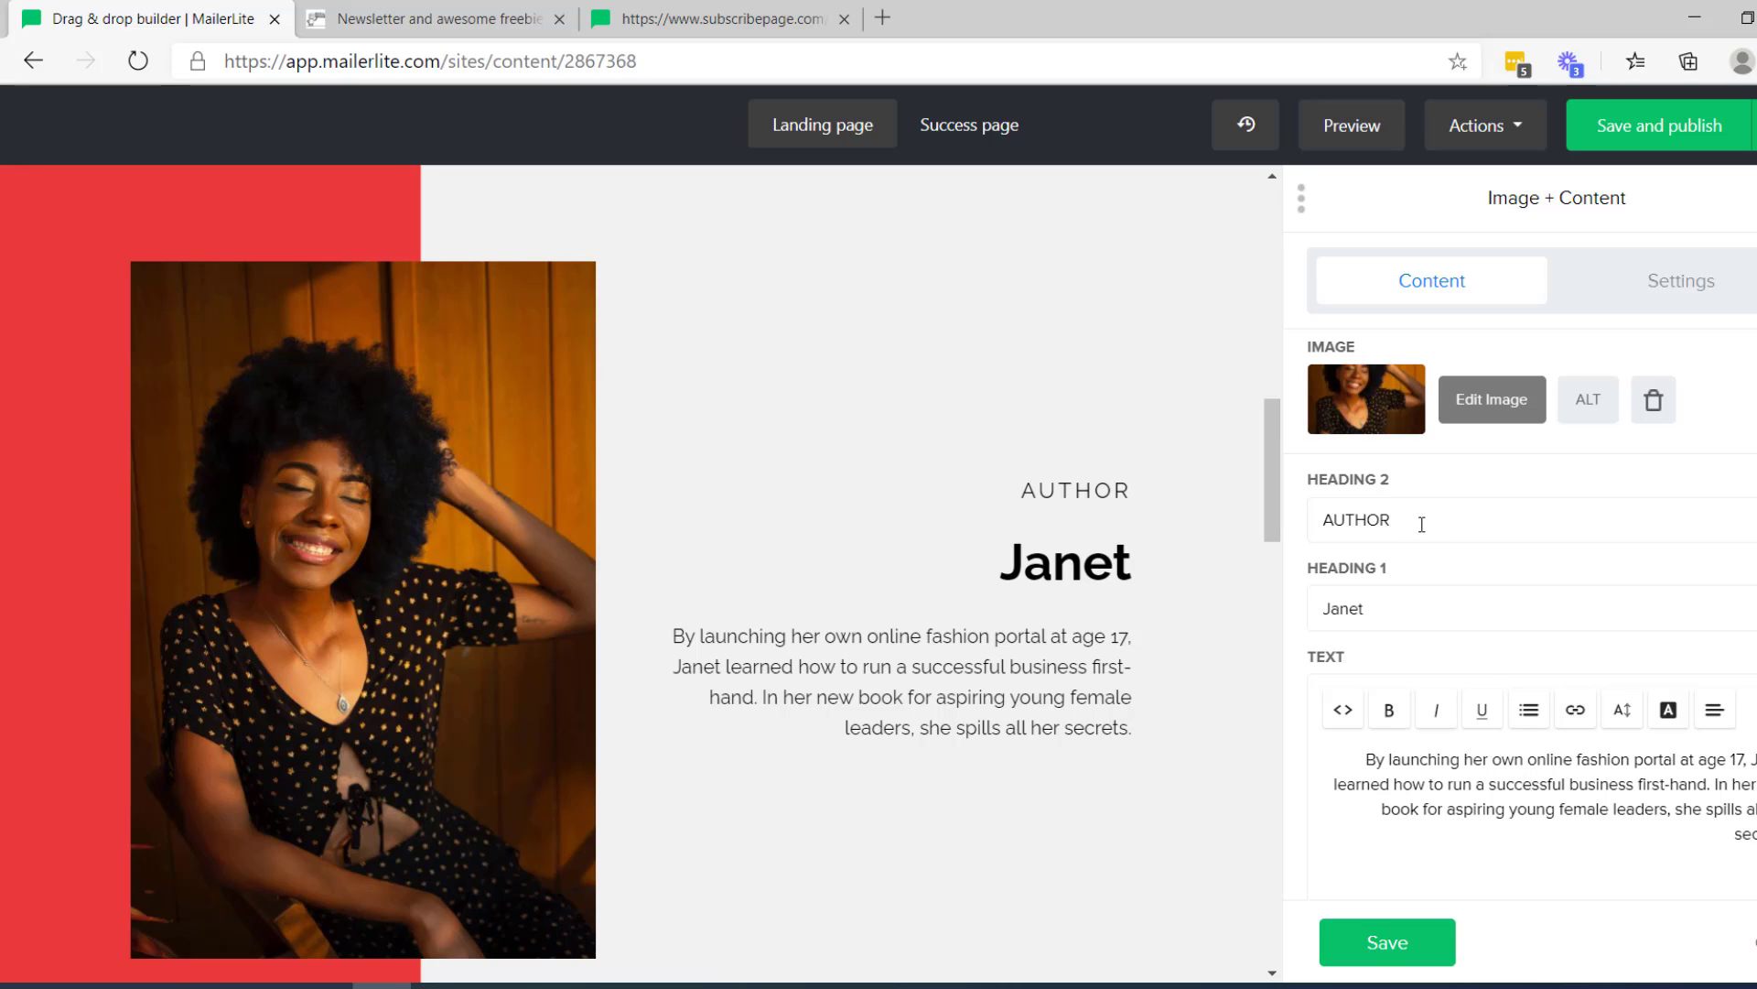
click(1410, 606)
drag(1410, 606, 1234, 639)
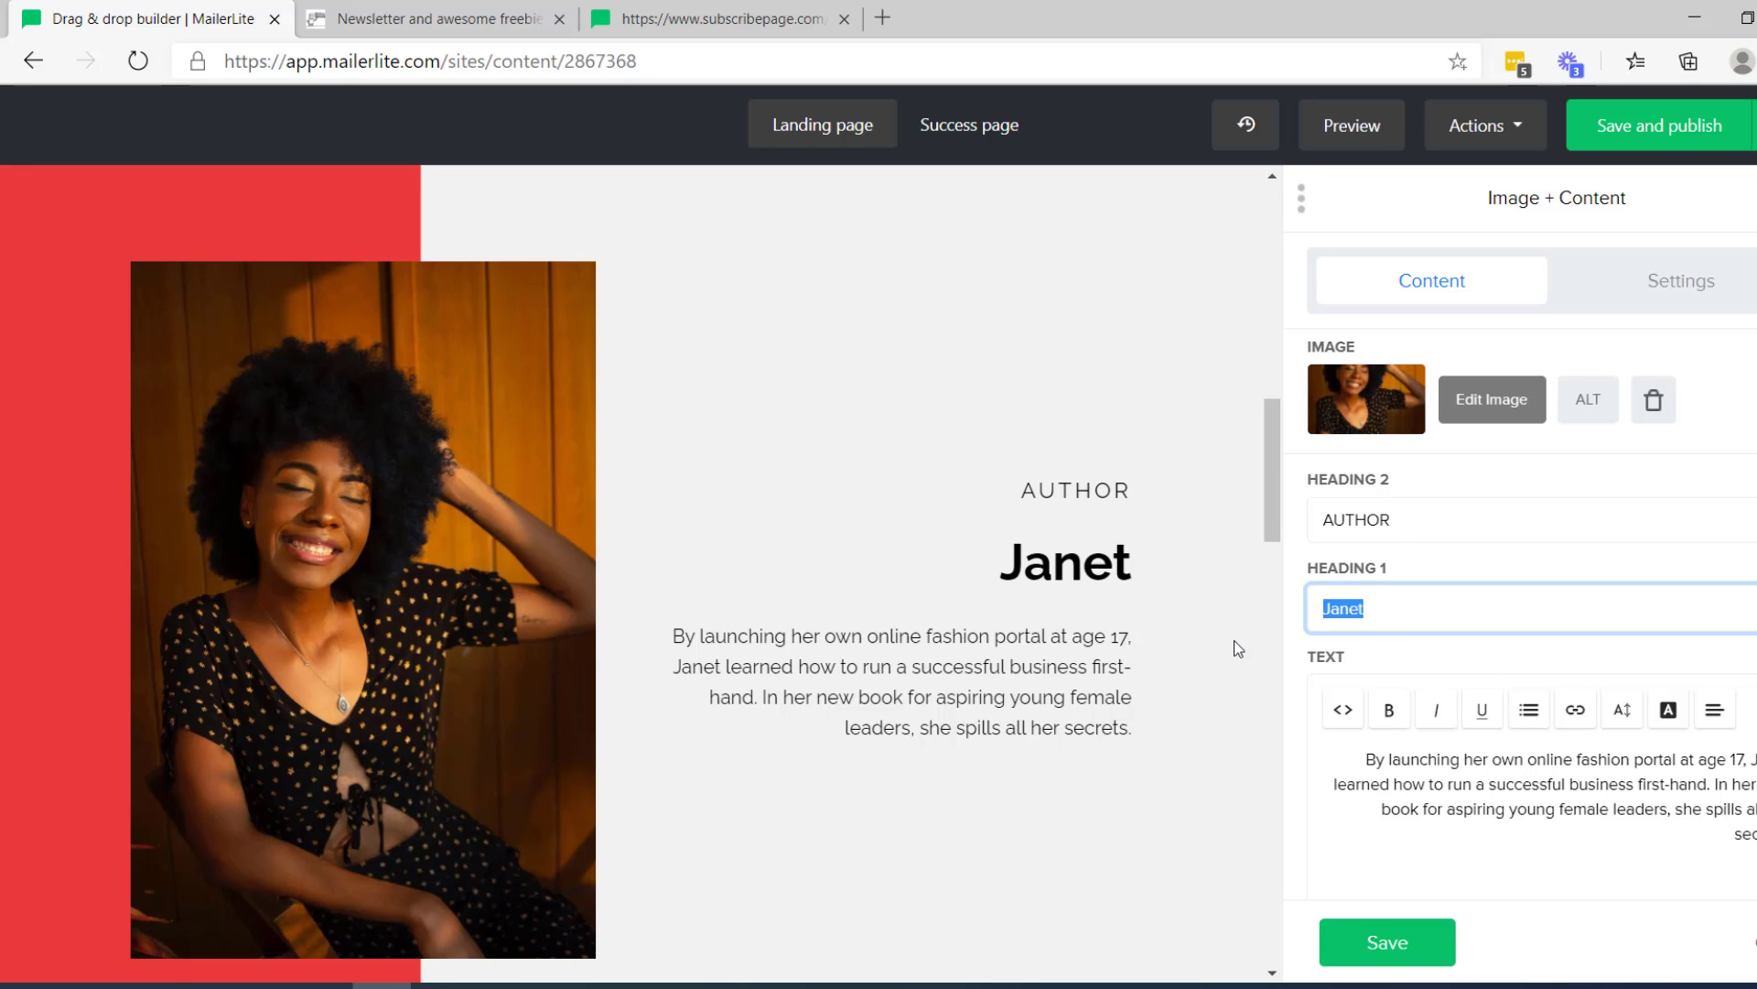
text(Helen)
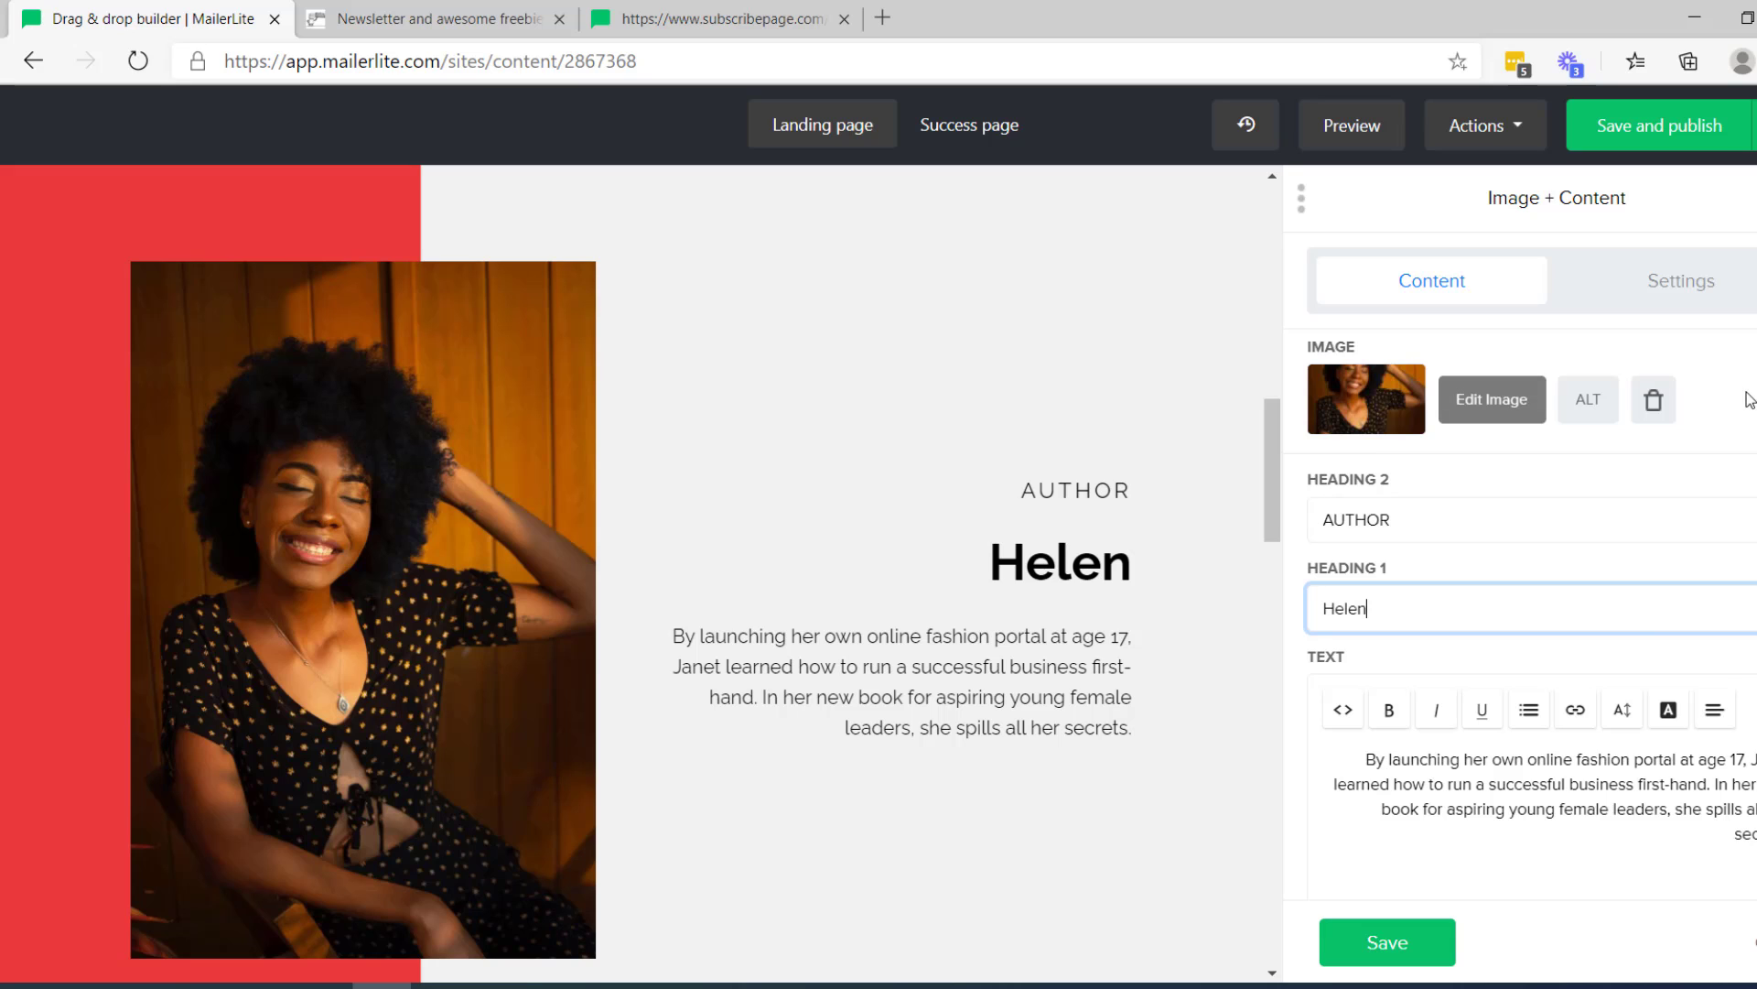
click(1347, 945)
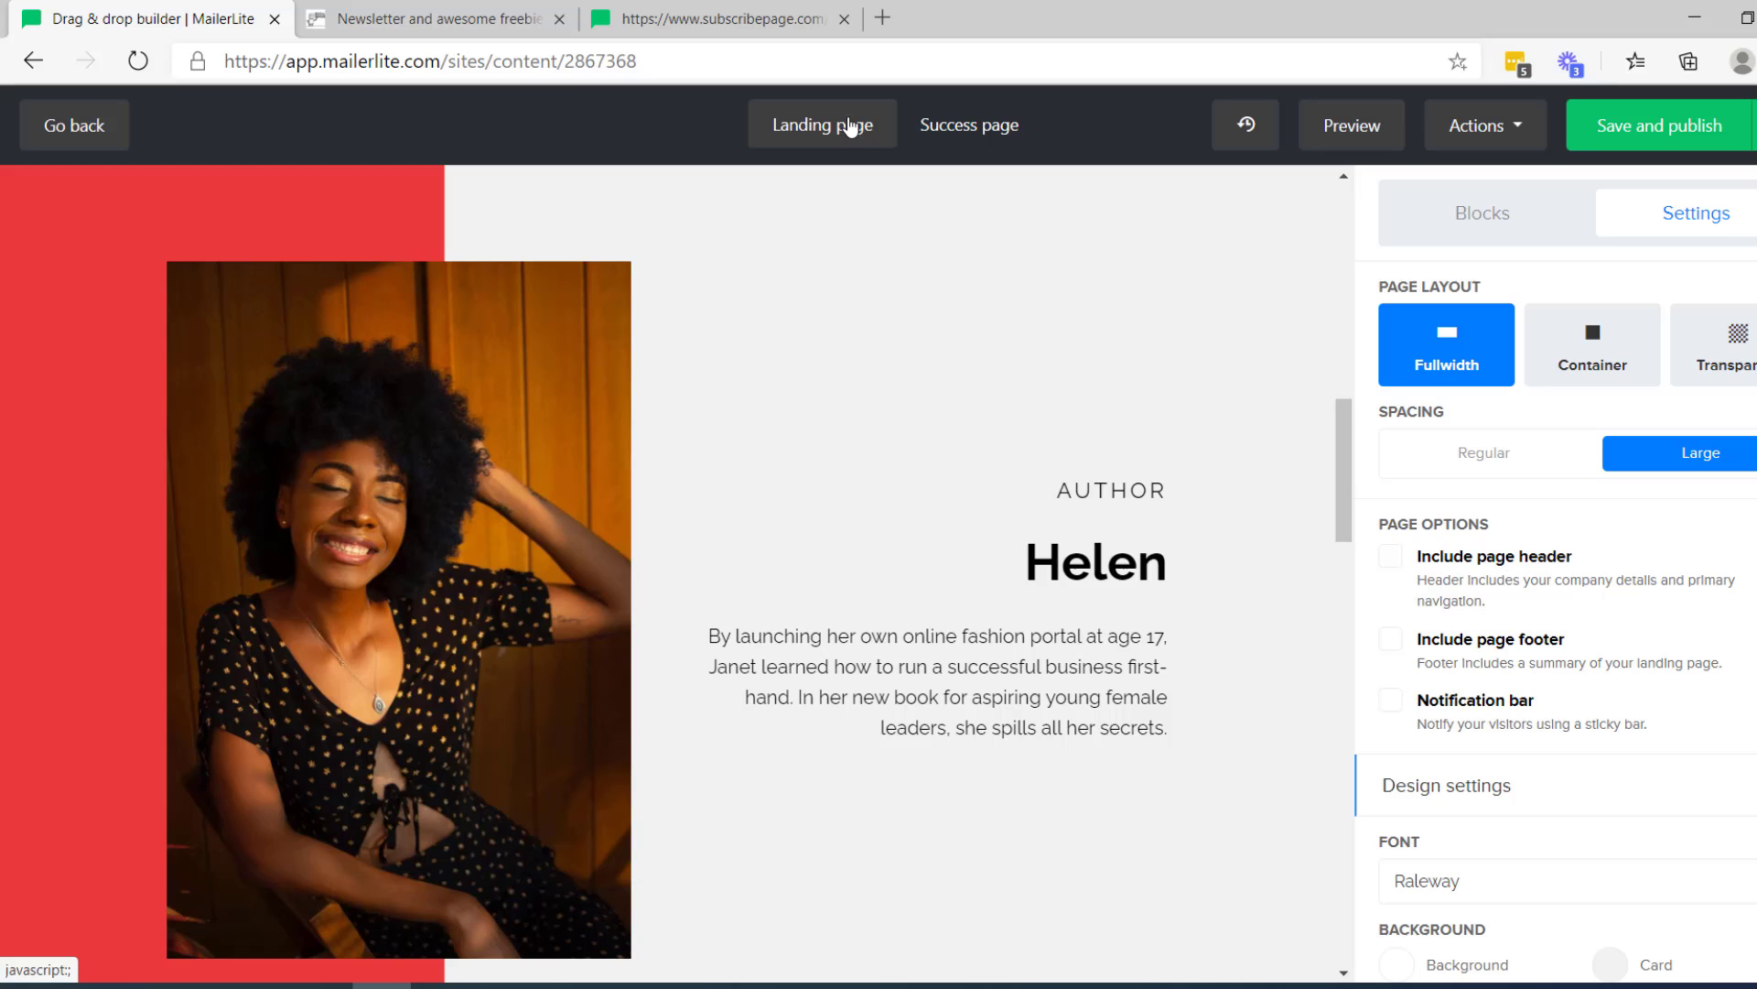
Step: Switch to the Success page and open its 'Your book chapter is on its way!' heading
click(995, 135)
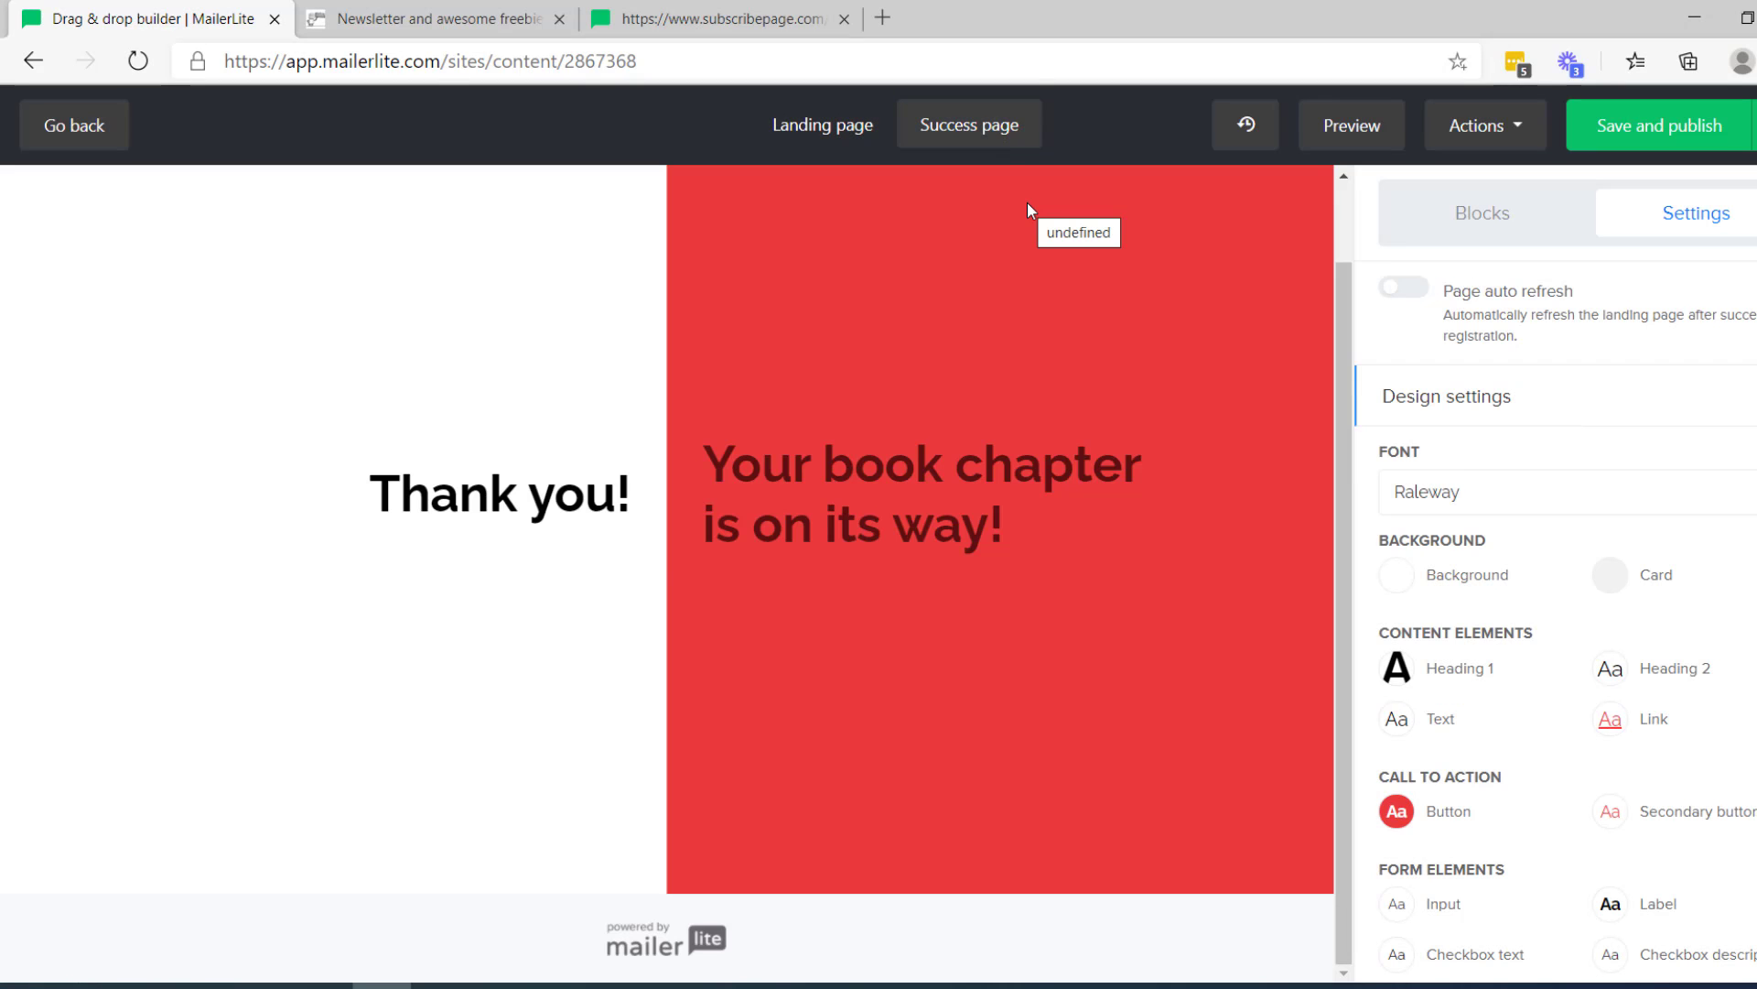
mouse_move(985, 504)
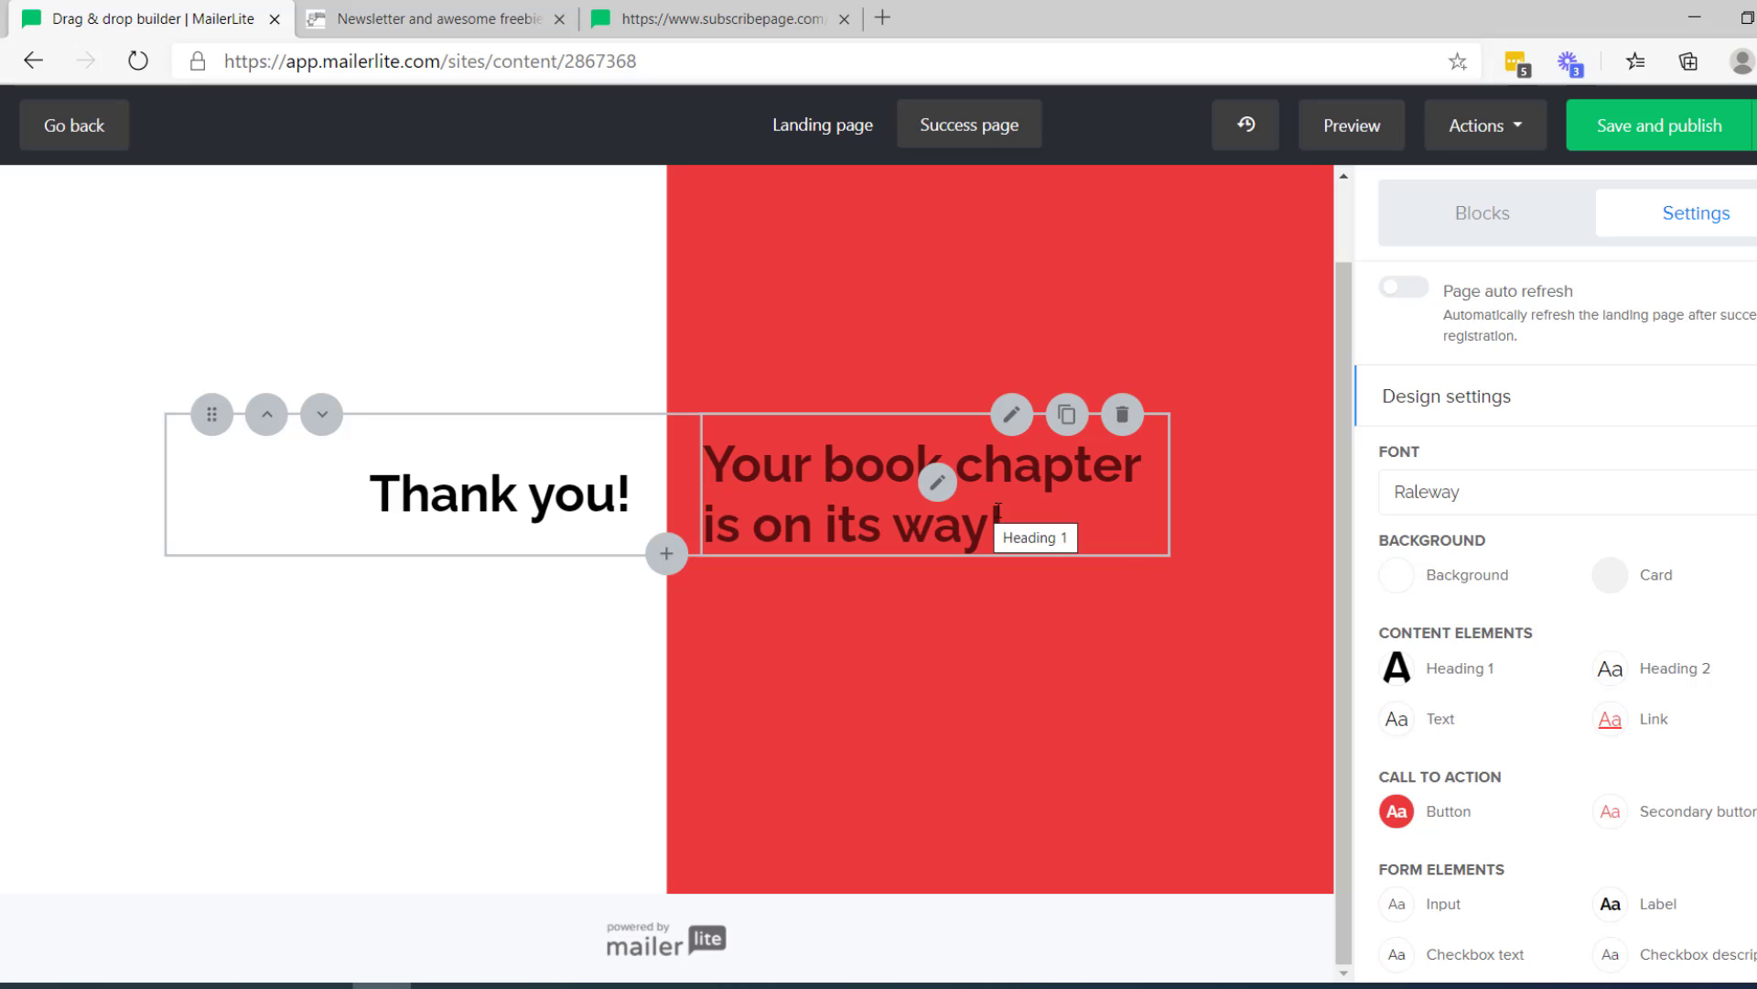
click(903, 510)
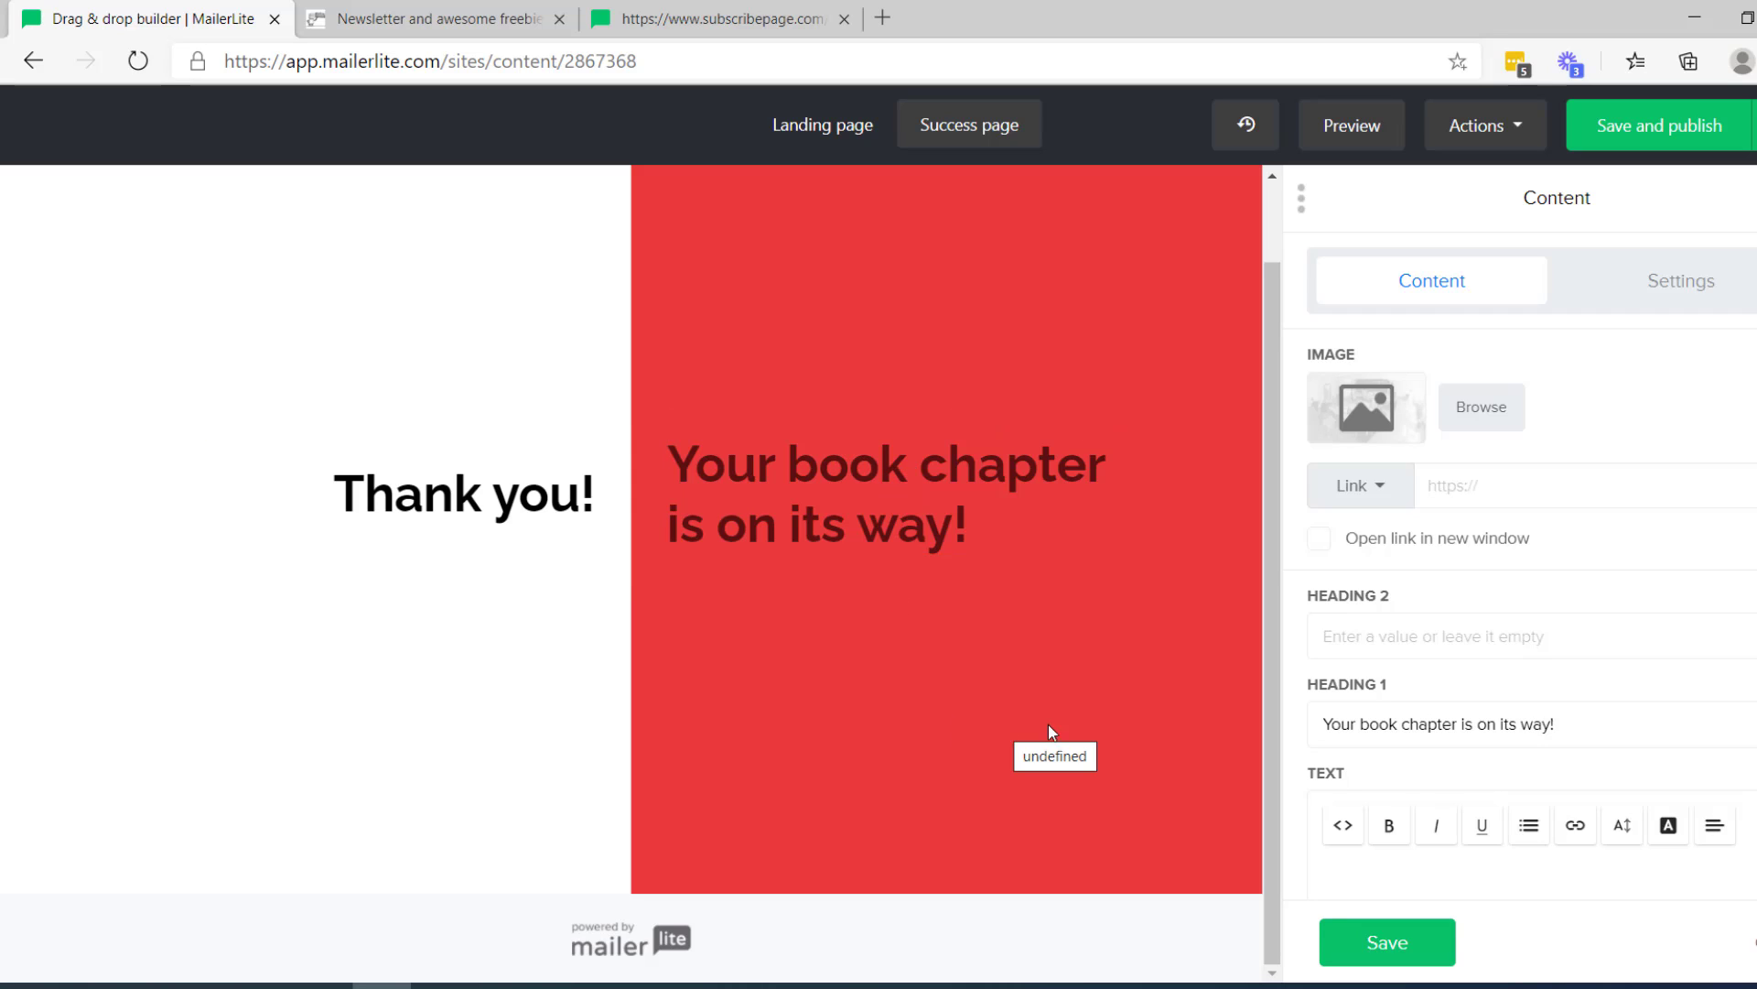
Step: Publish the landing page with a custom slug replacing j4a7p6, then copy its URL
click(1647, 137)
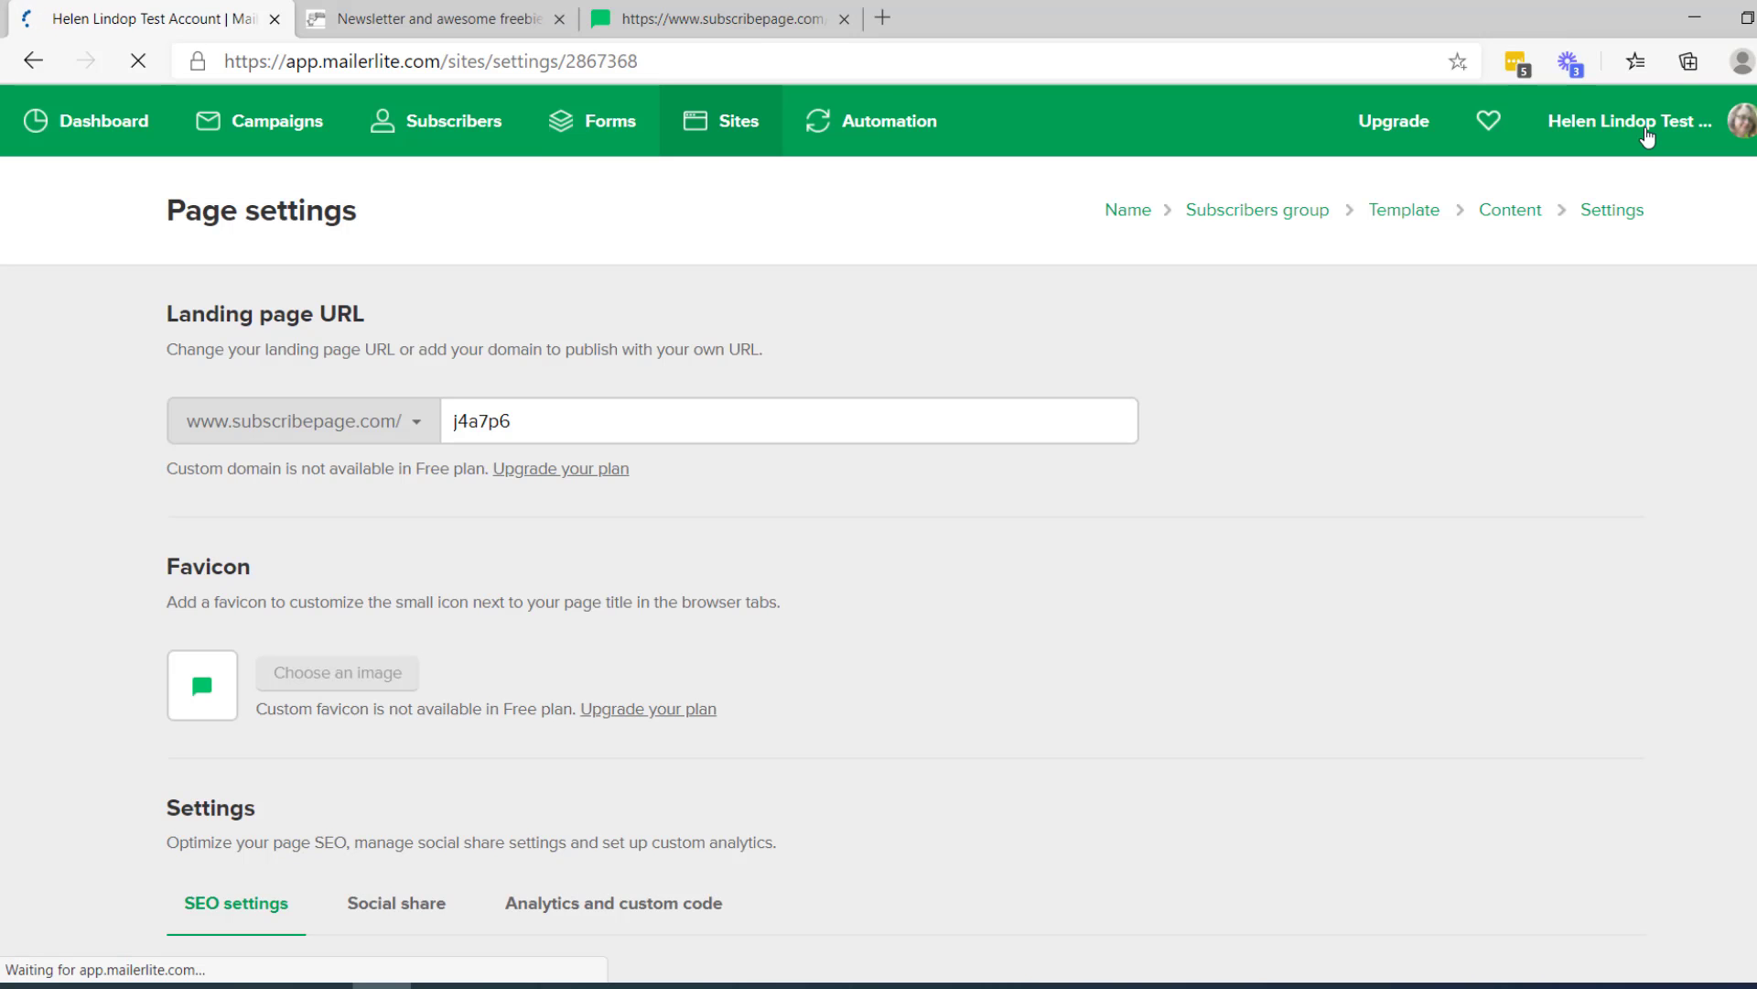
click(558, 419)
drag(513, 421, 453, 423)
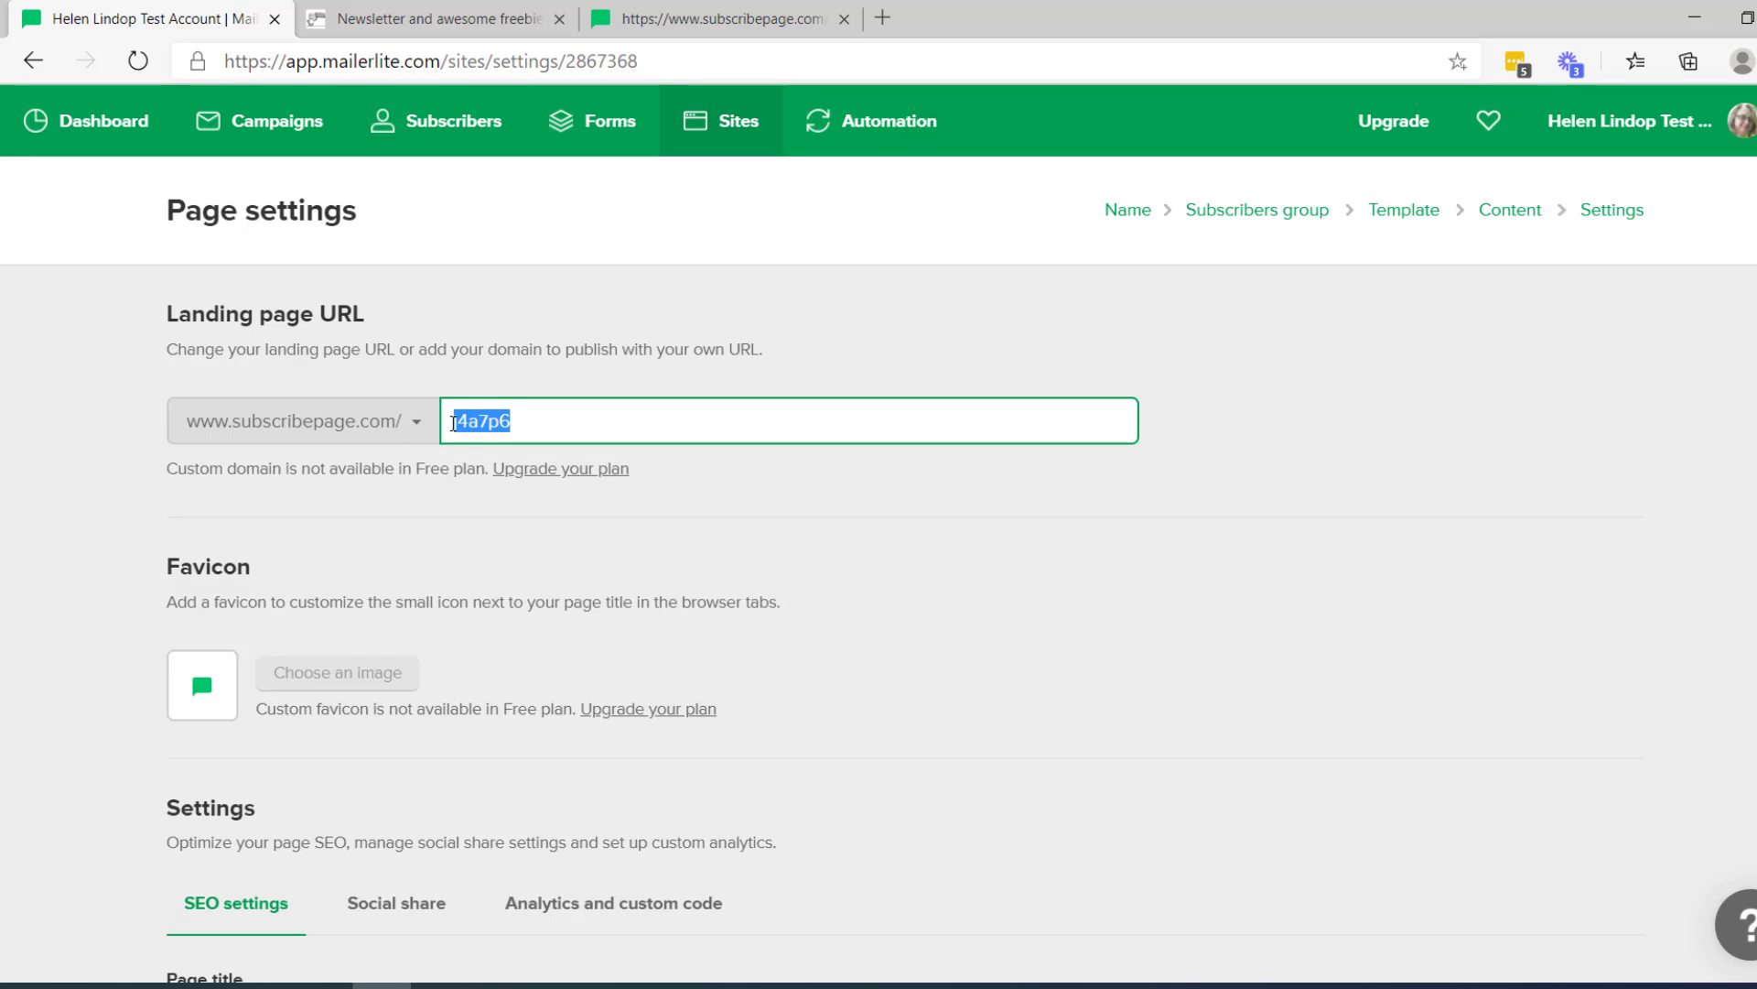
text(helensbookpage)
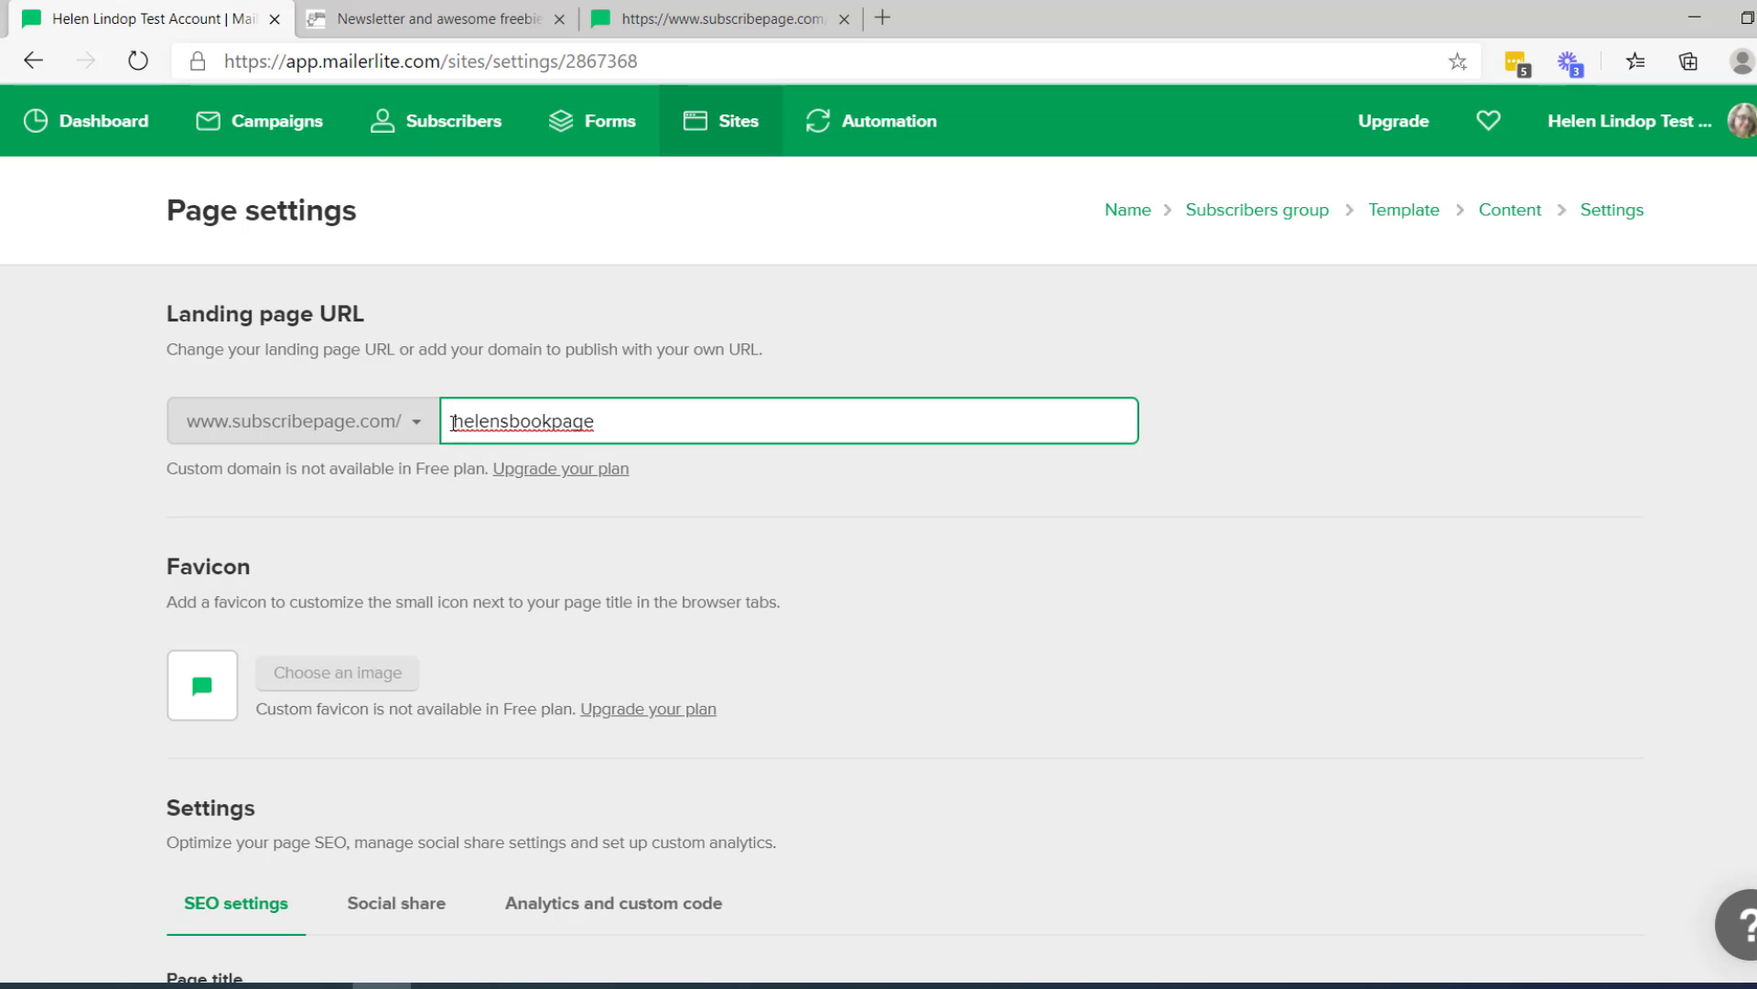
scroll(1047, 507, down, 2)
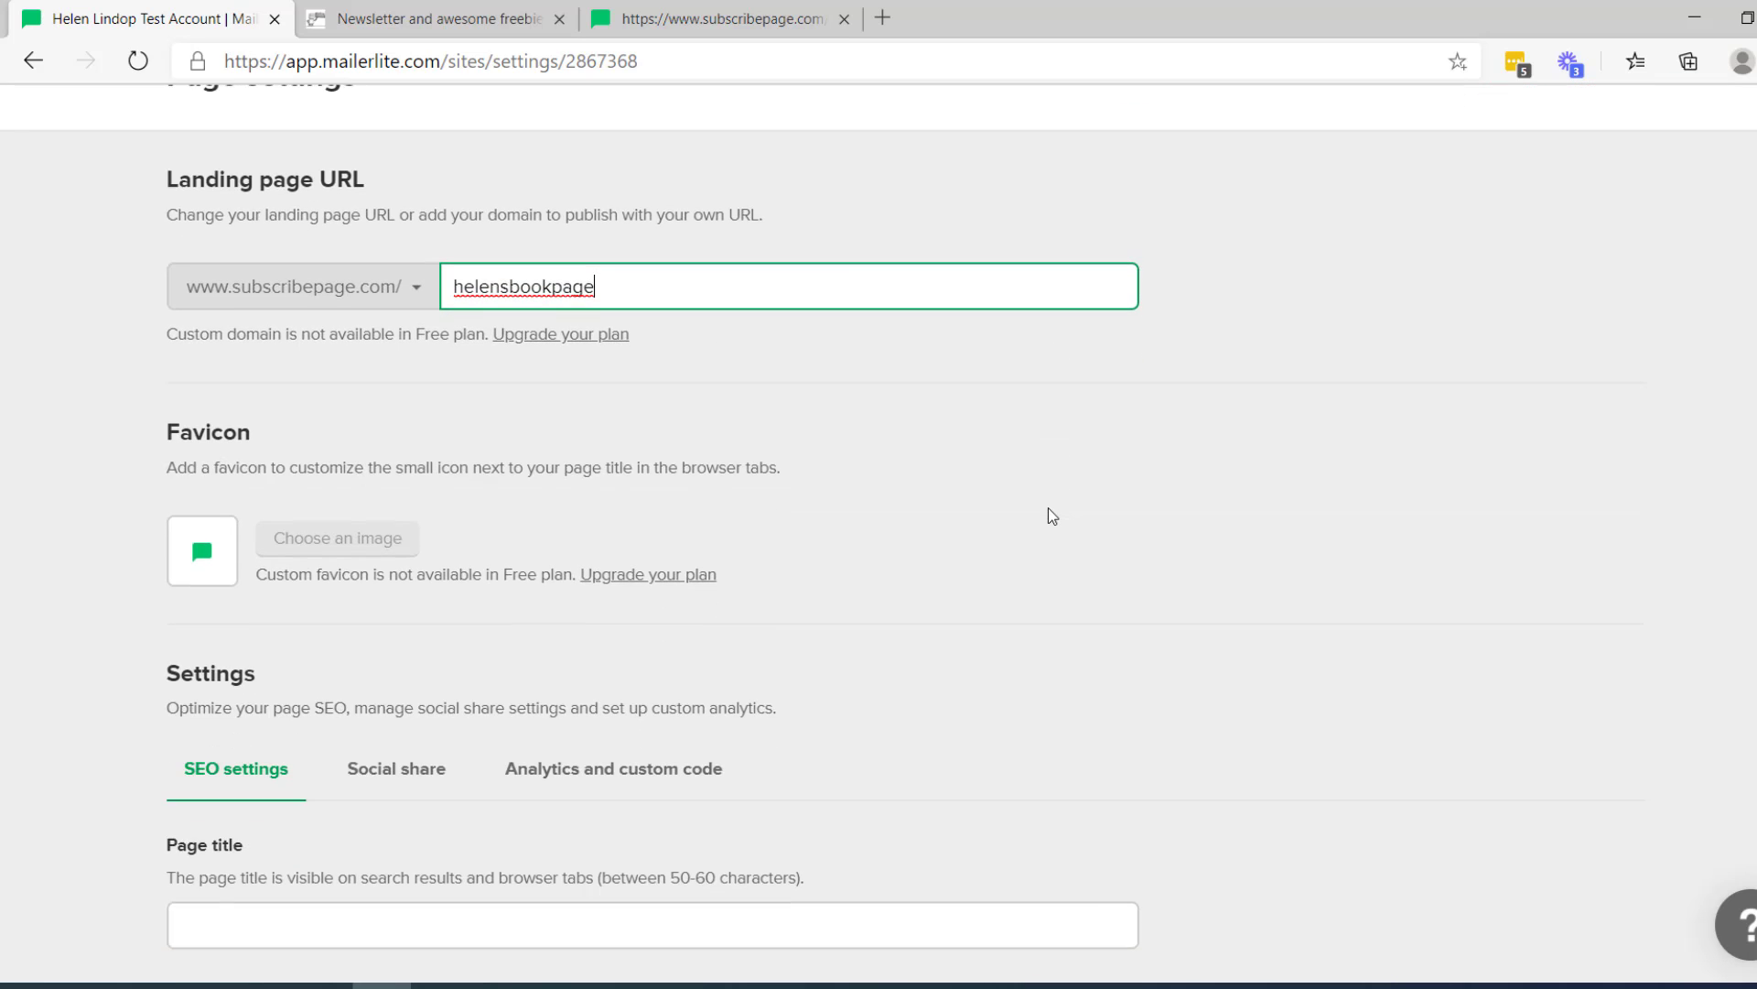
scroll(1049, 509, down, 7)
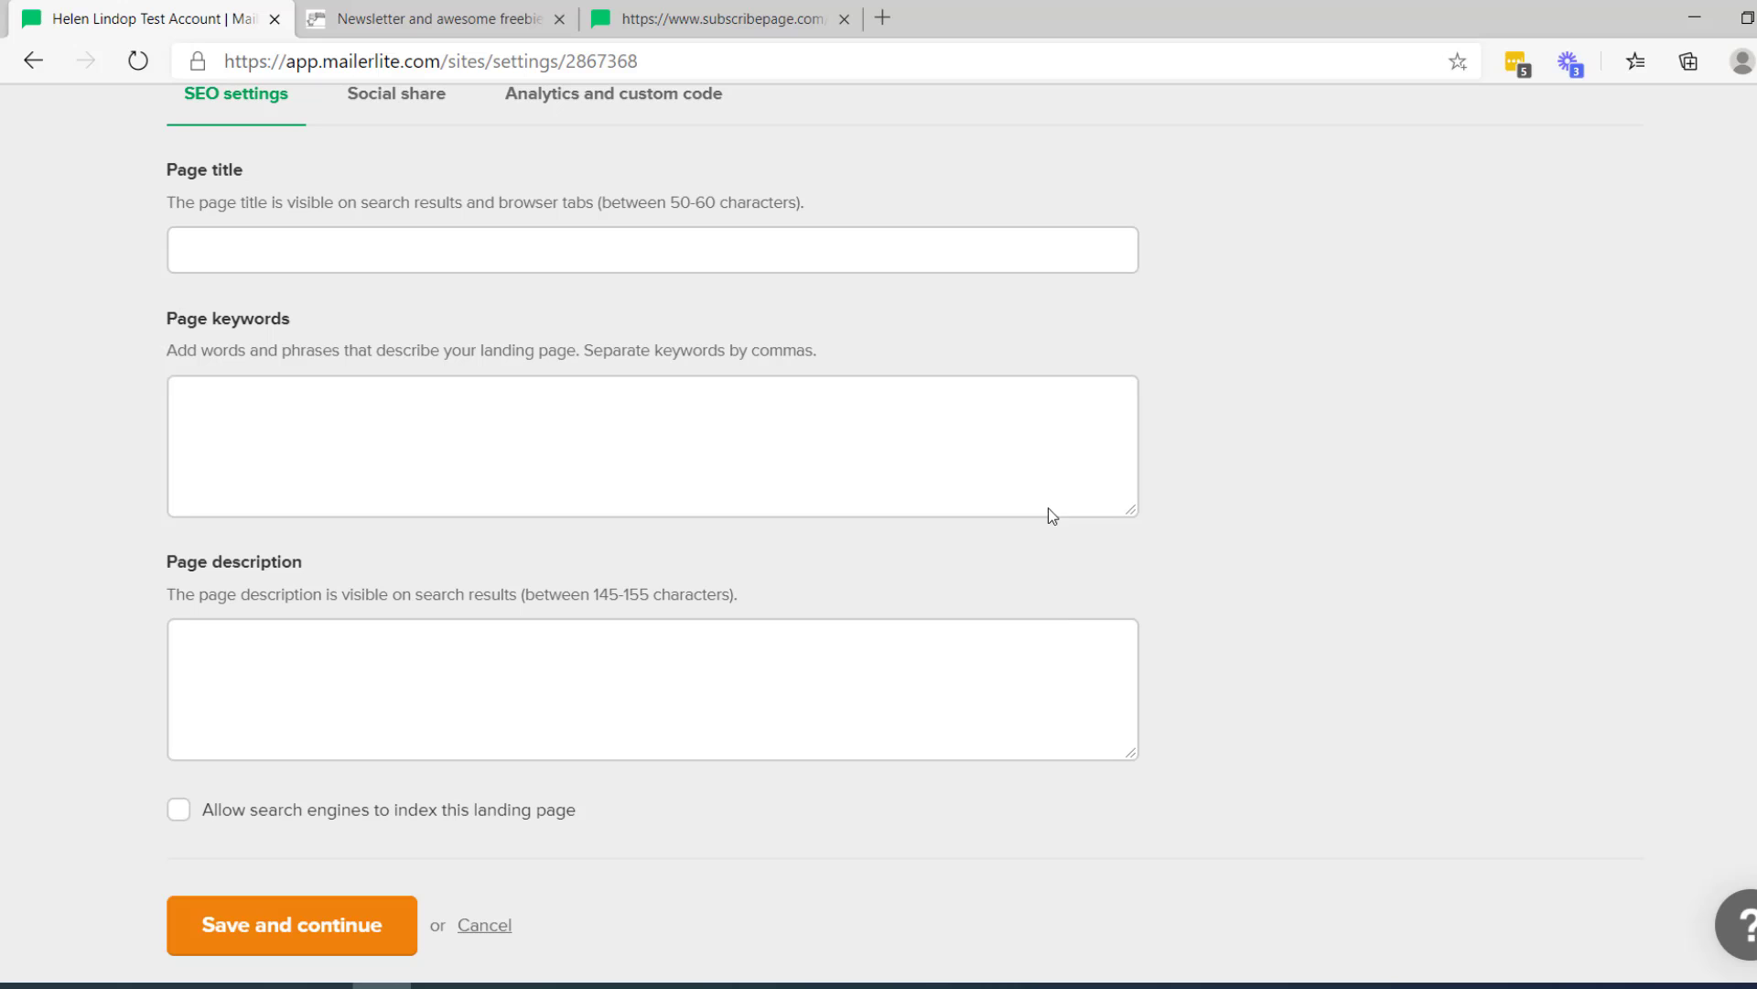
click(370, 932)
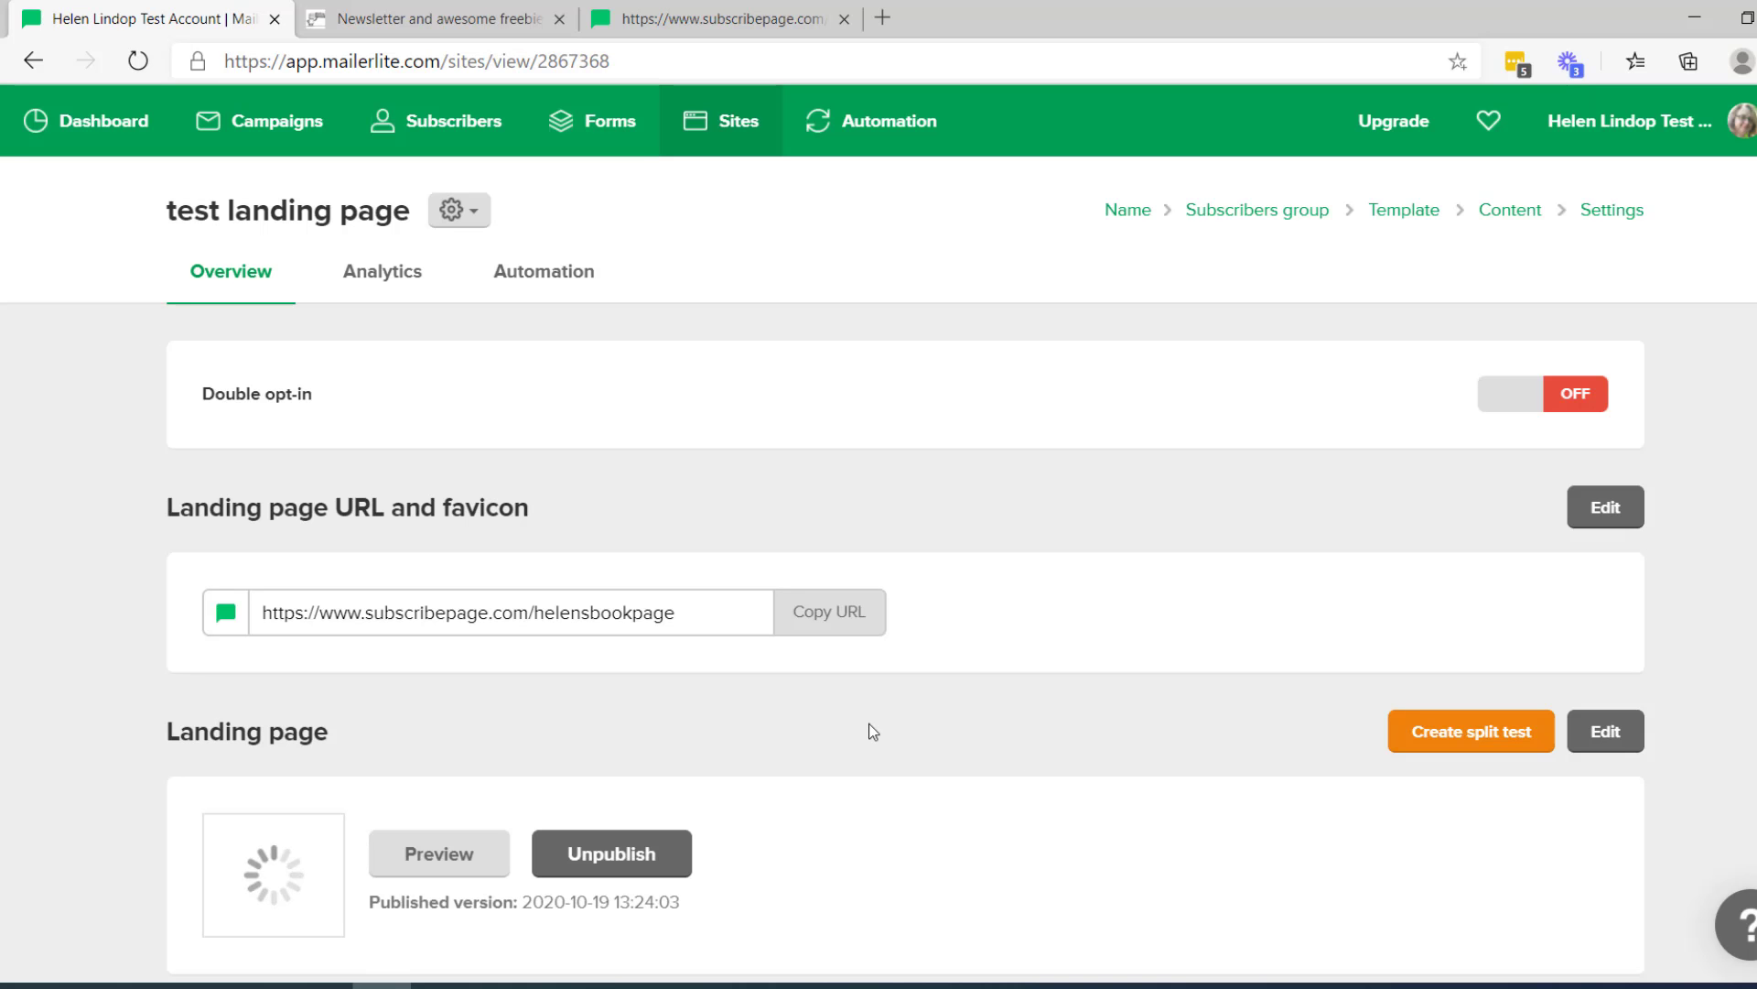
click(827, 612)
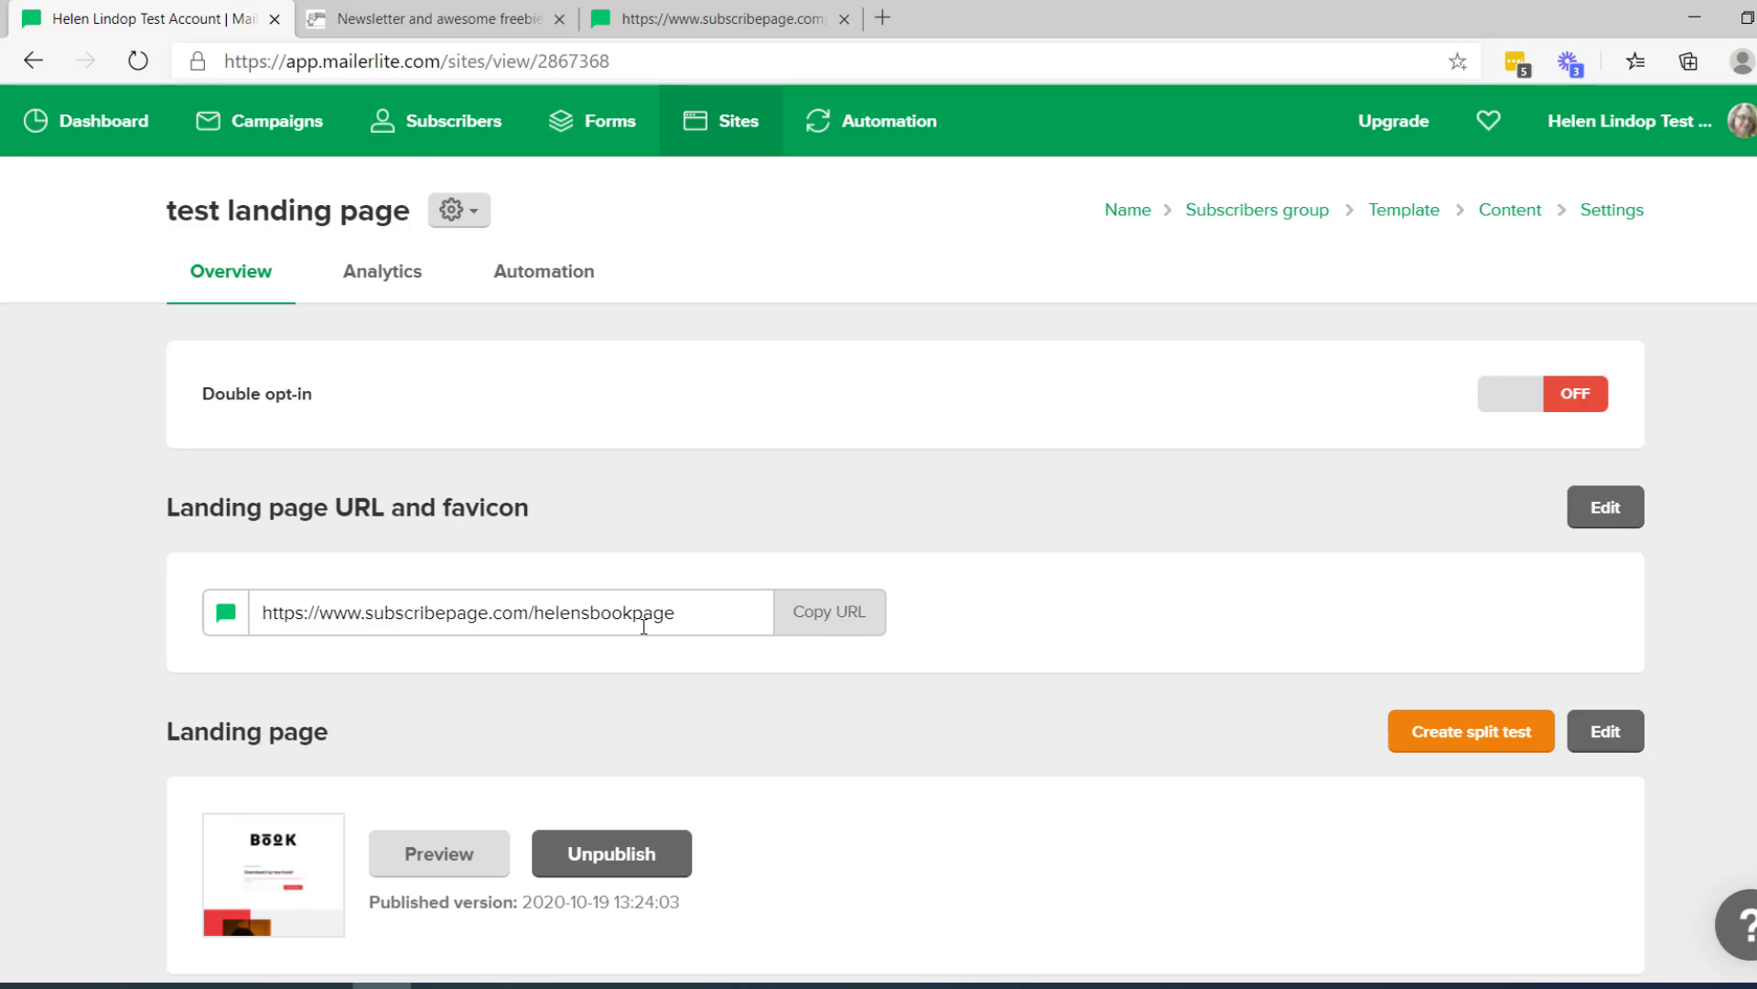
click(838, 616)
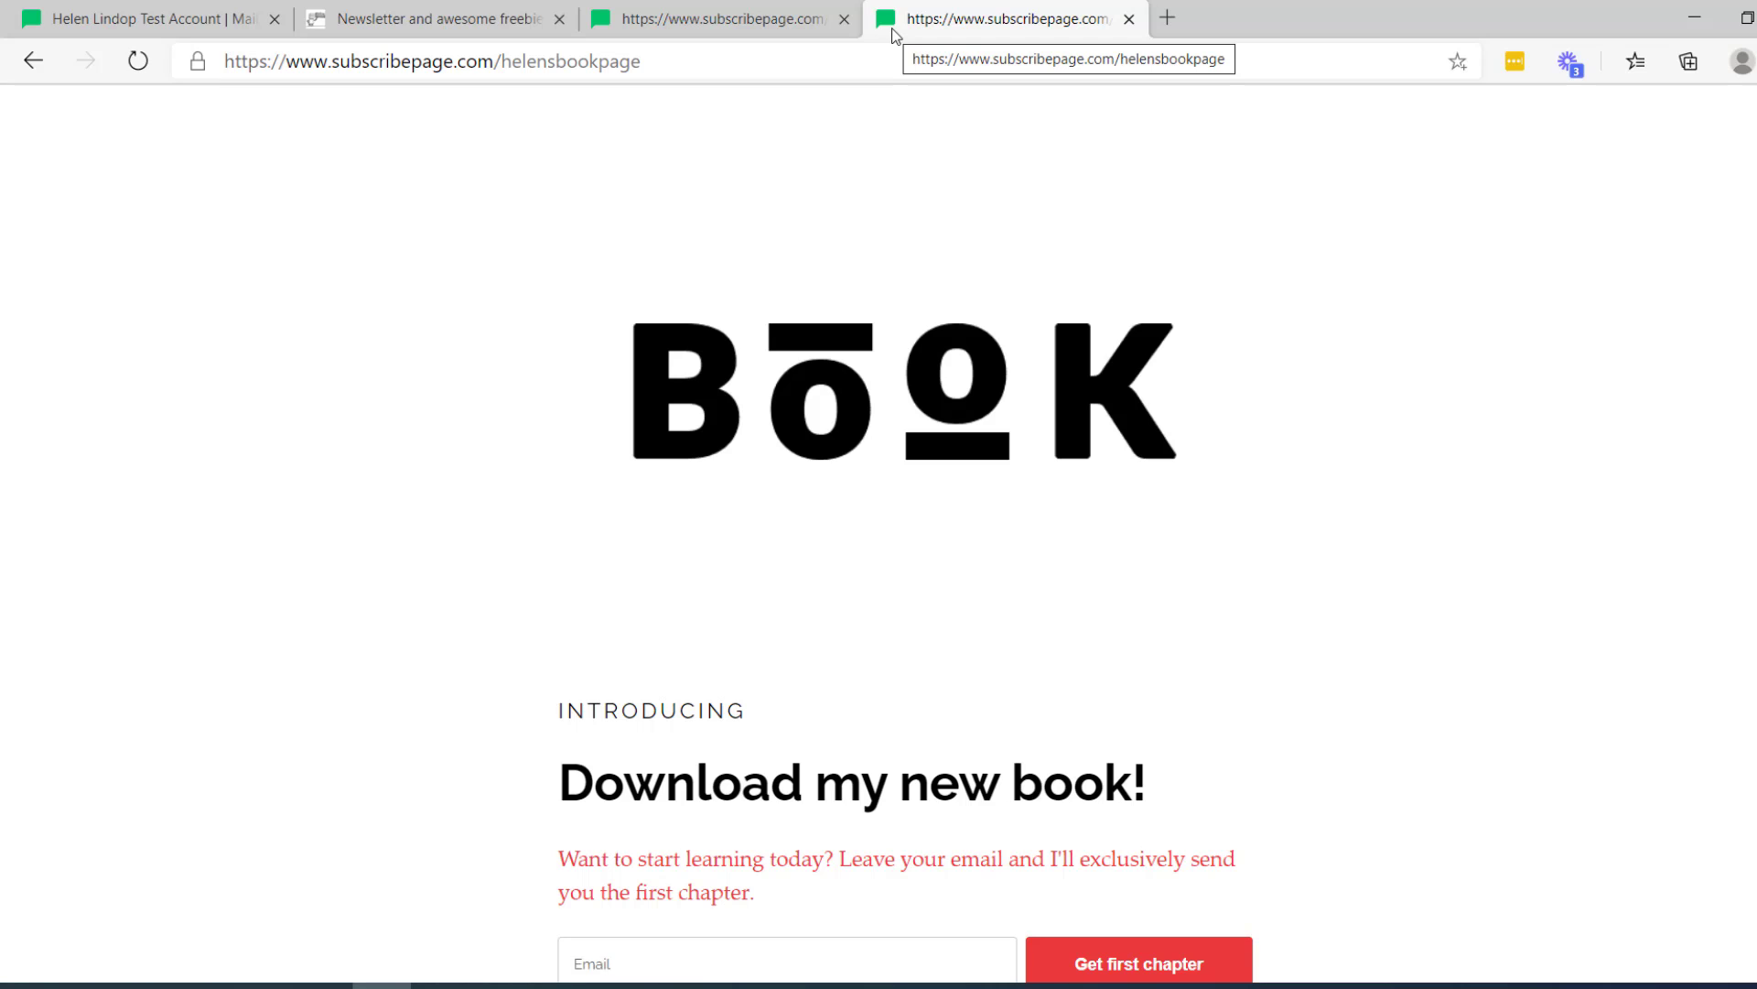
Step: Scroll the live subscribepage.com page to check its heading and 'Get first chapter' form
scroll(1326, 365, down, 10)
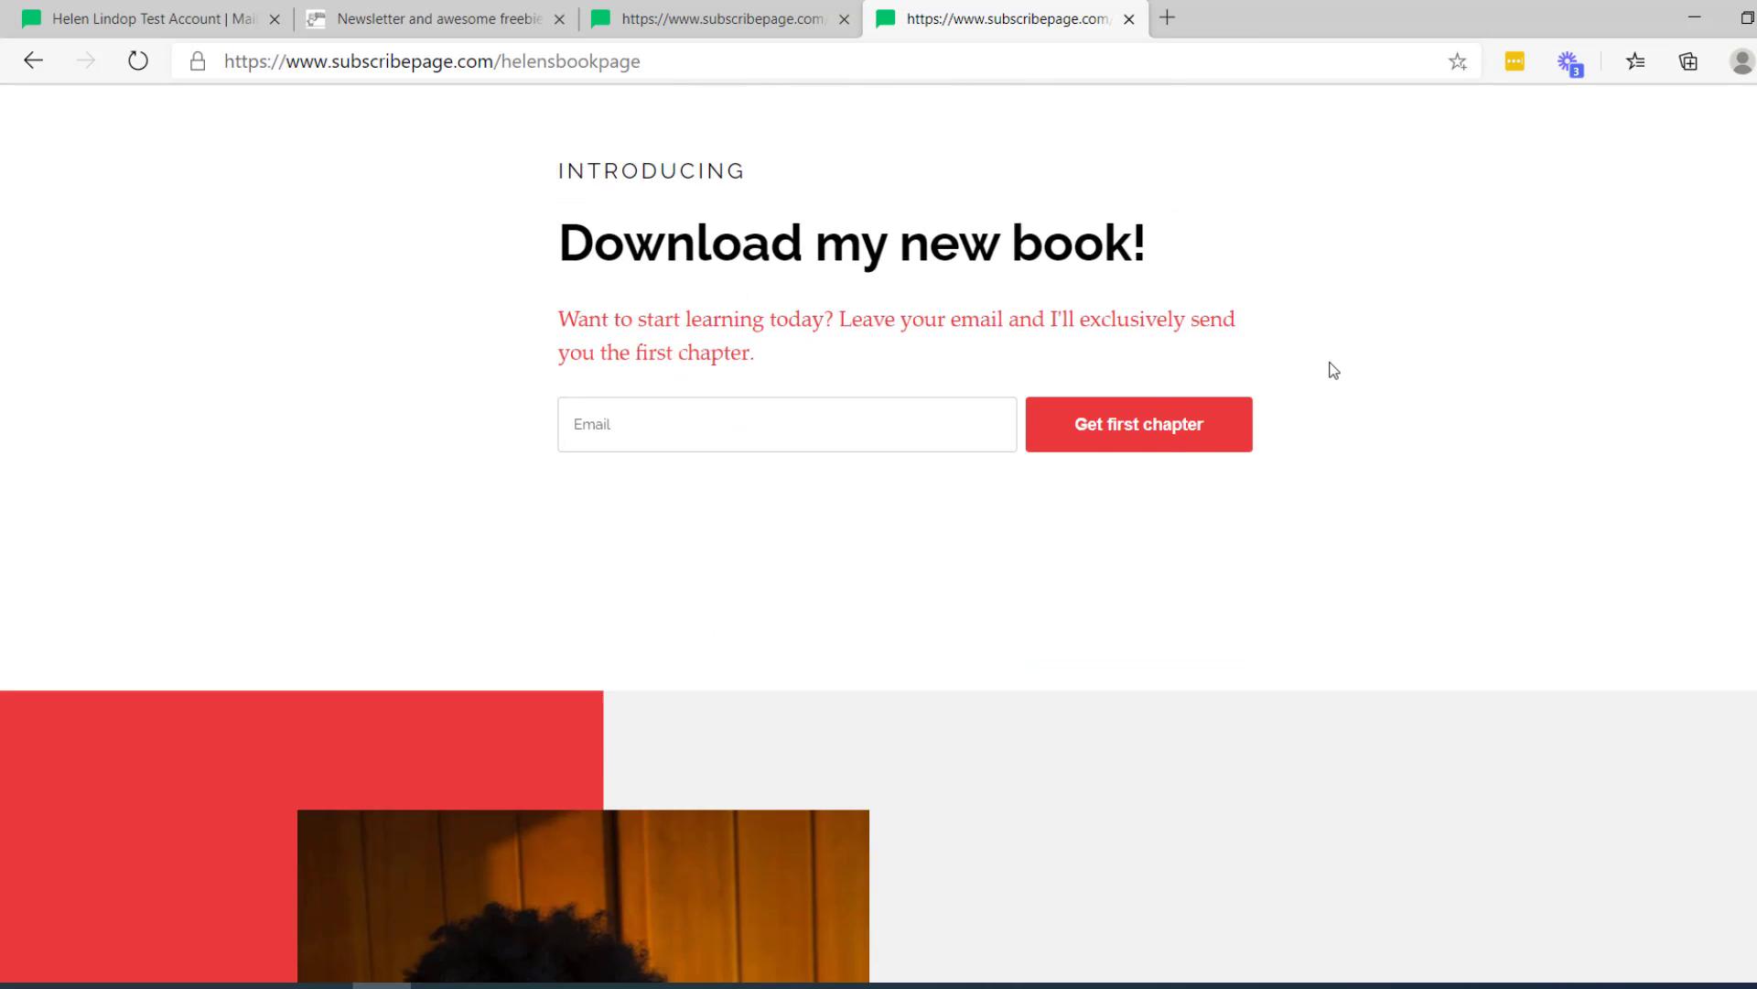
scroll(1332, 369, up, 4)
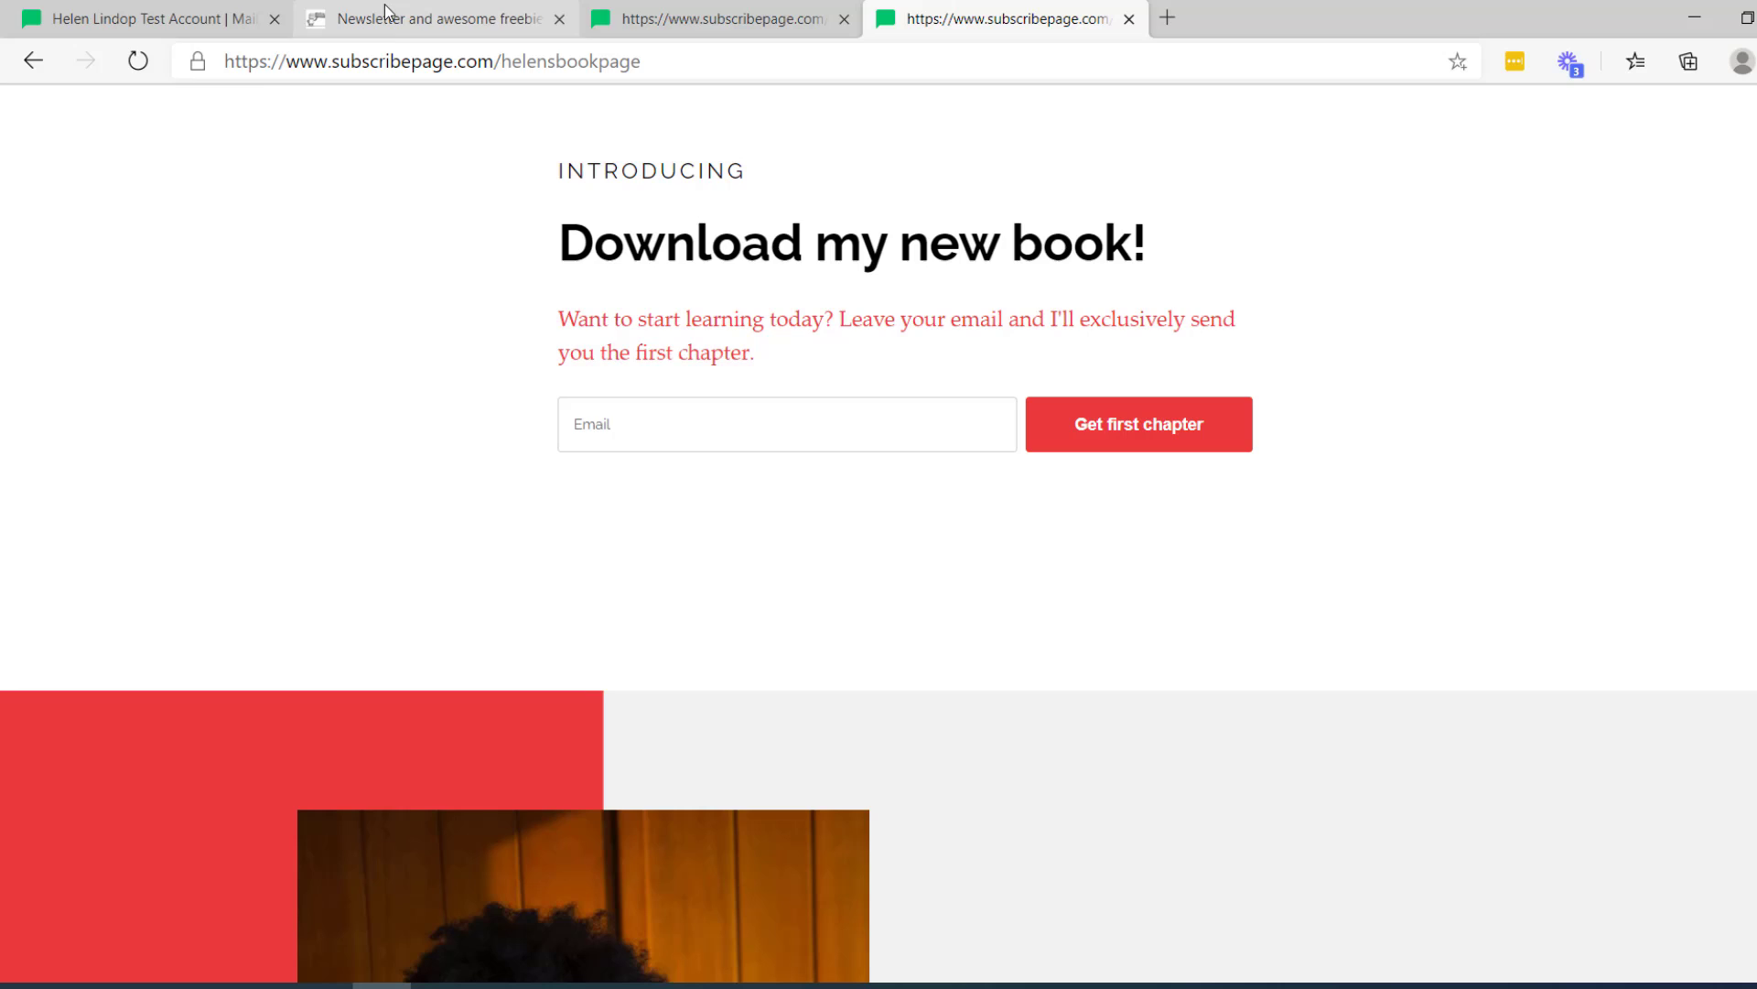
Step: From the landing page overview, go to Forms and create an embedded form named 'book form'
click(190, 19)
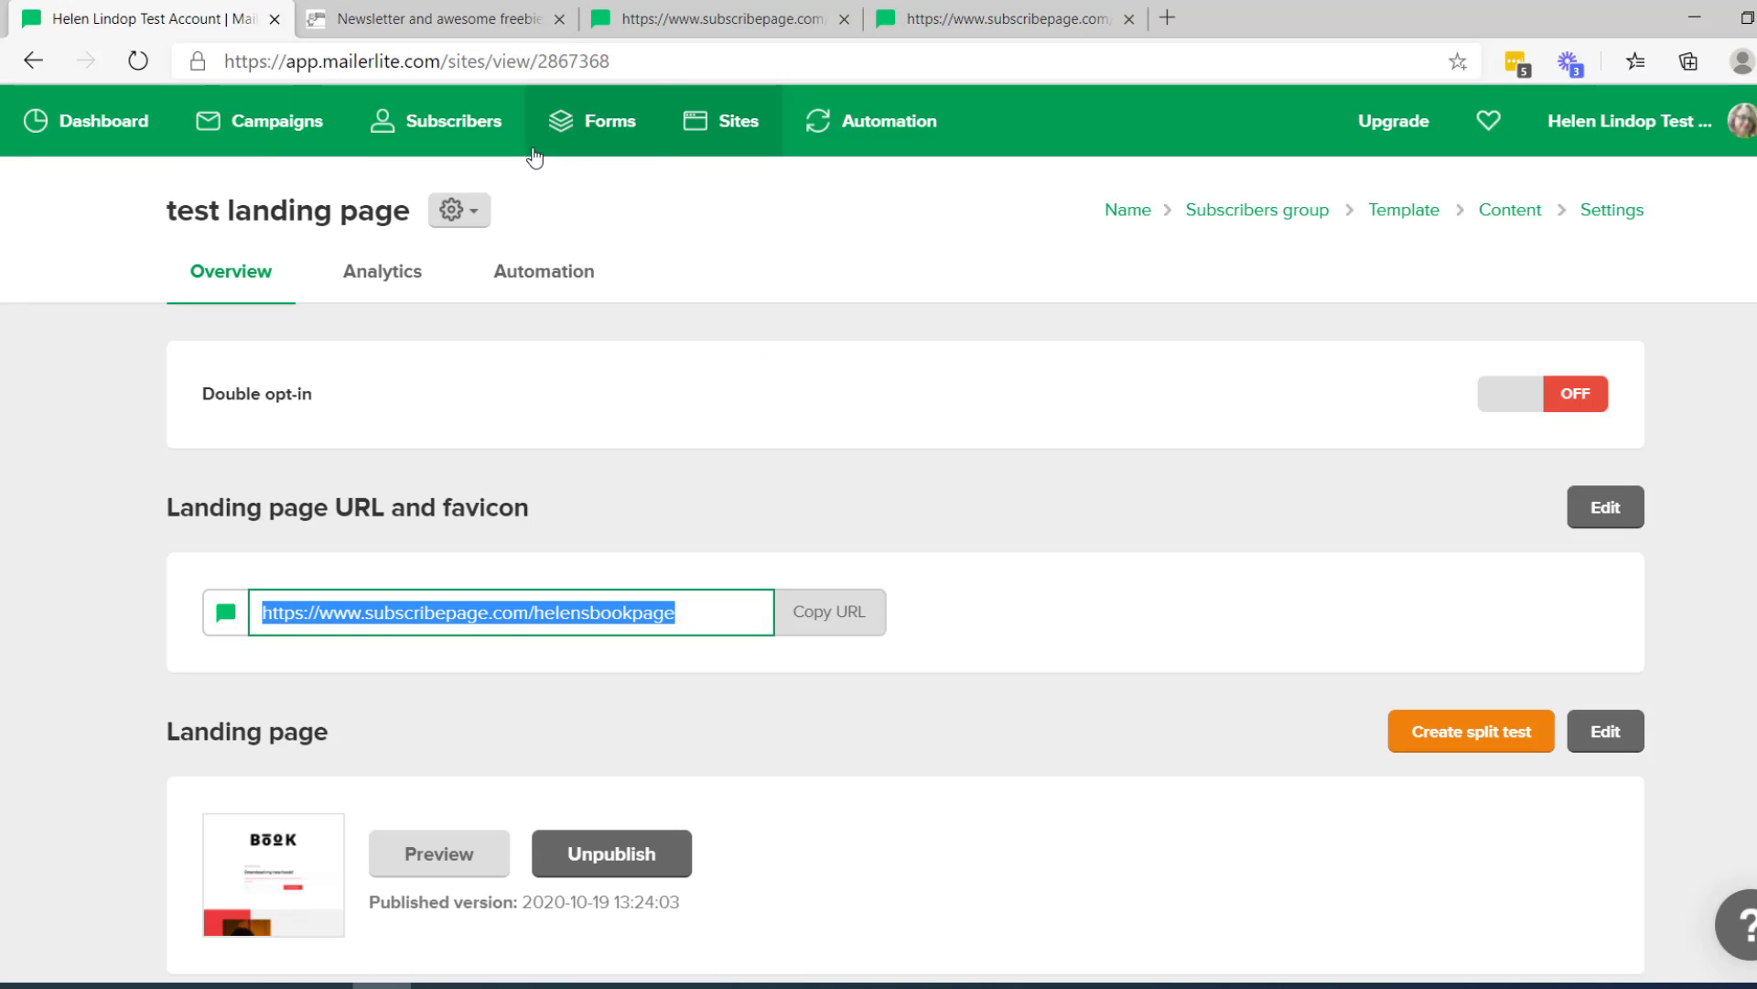
click(600, 124)
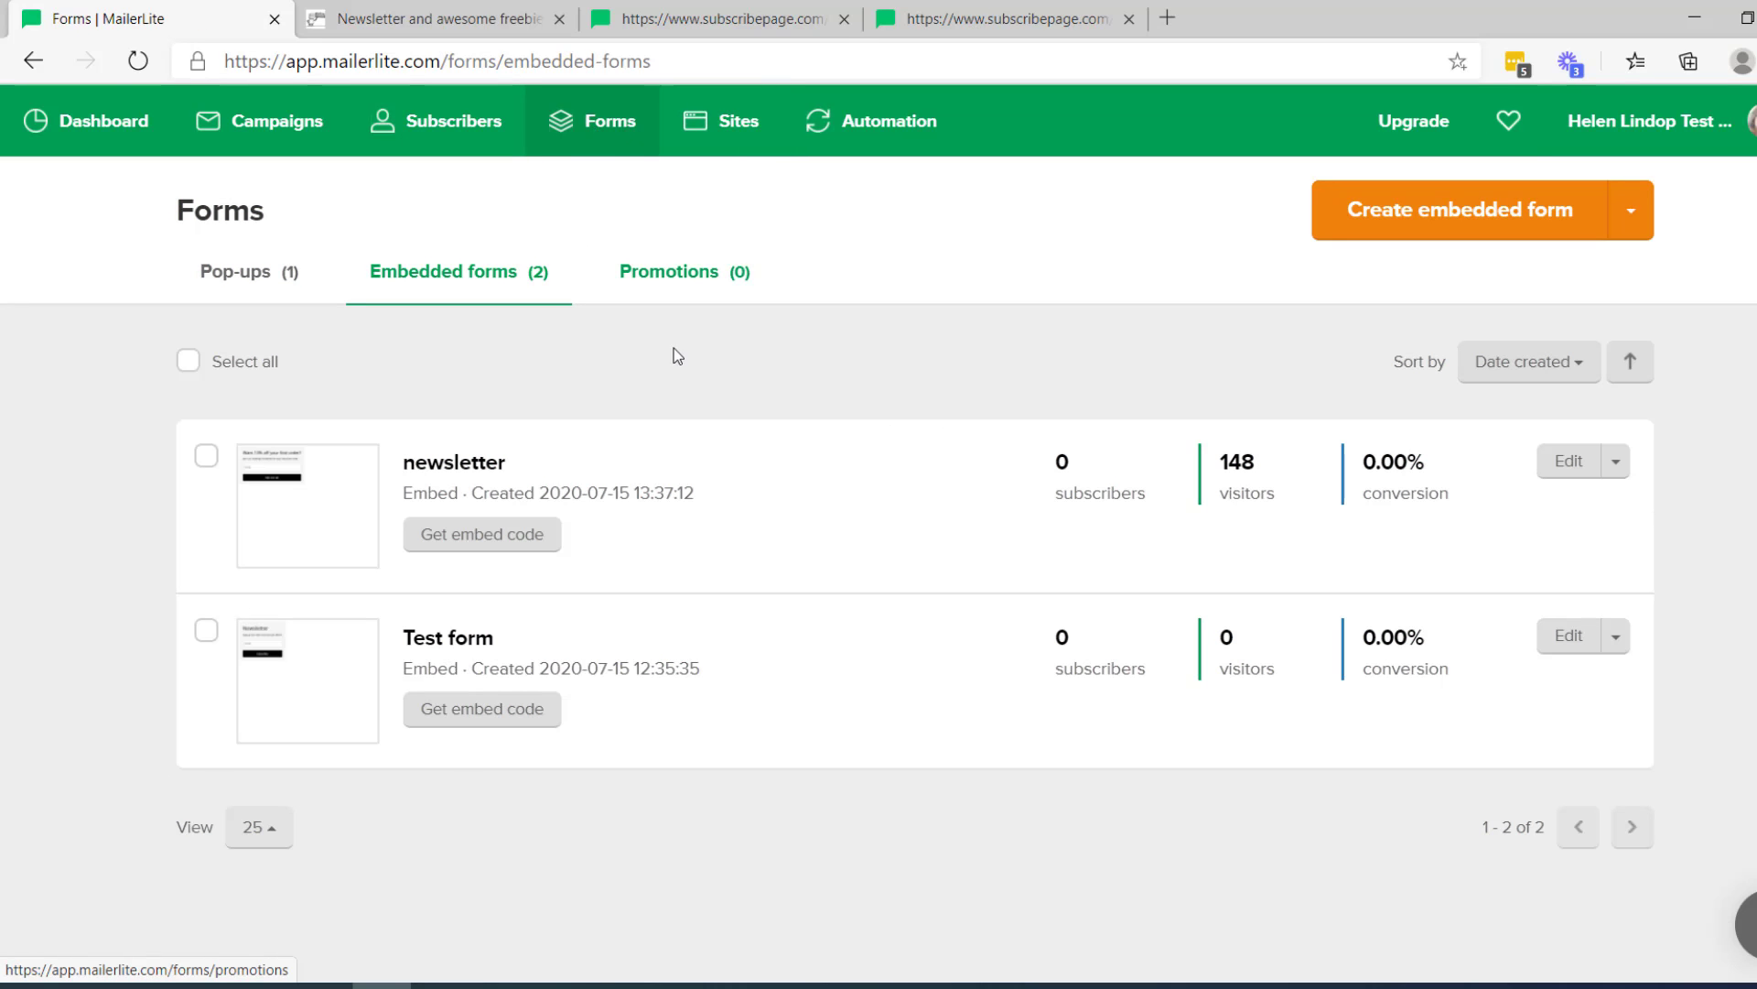
click(1404, 209)
click(428, 394)
text(book )
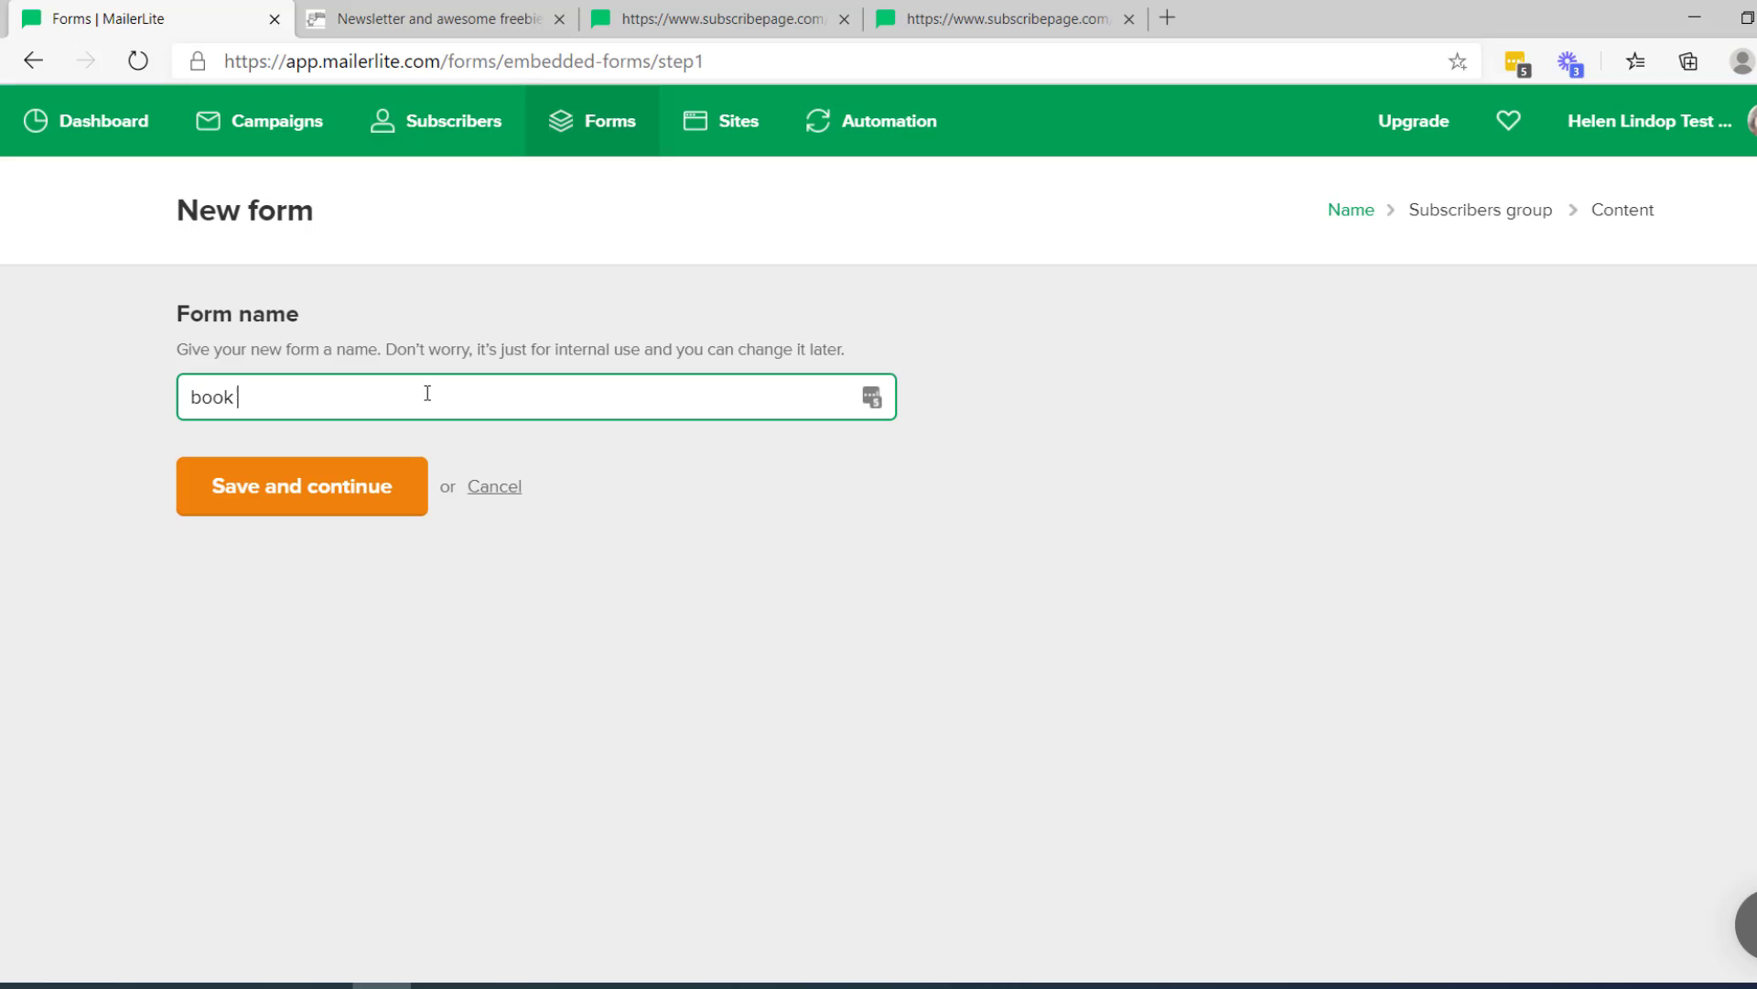
text(form)
click(338, 506)
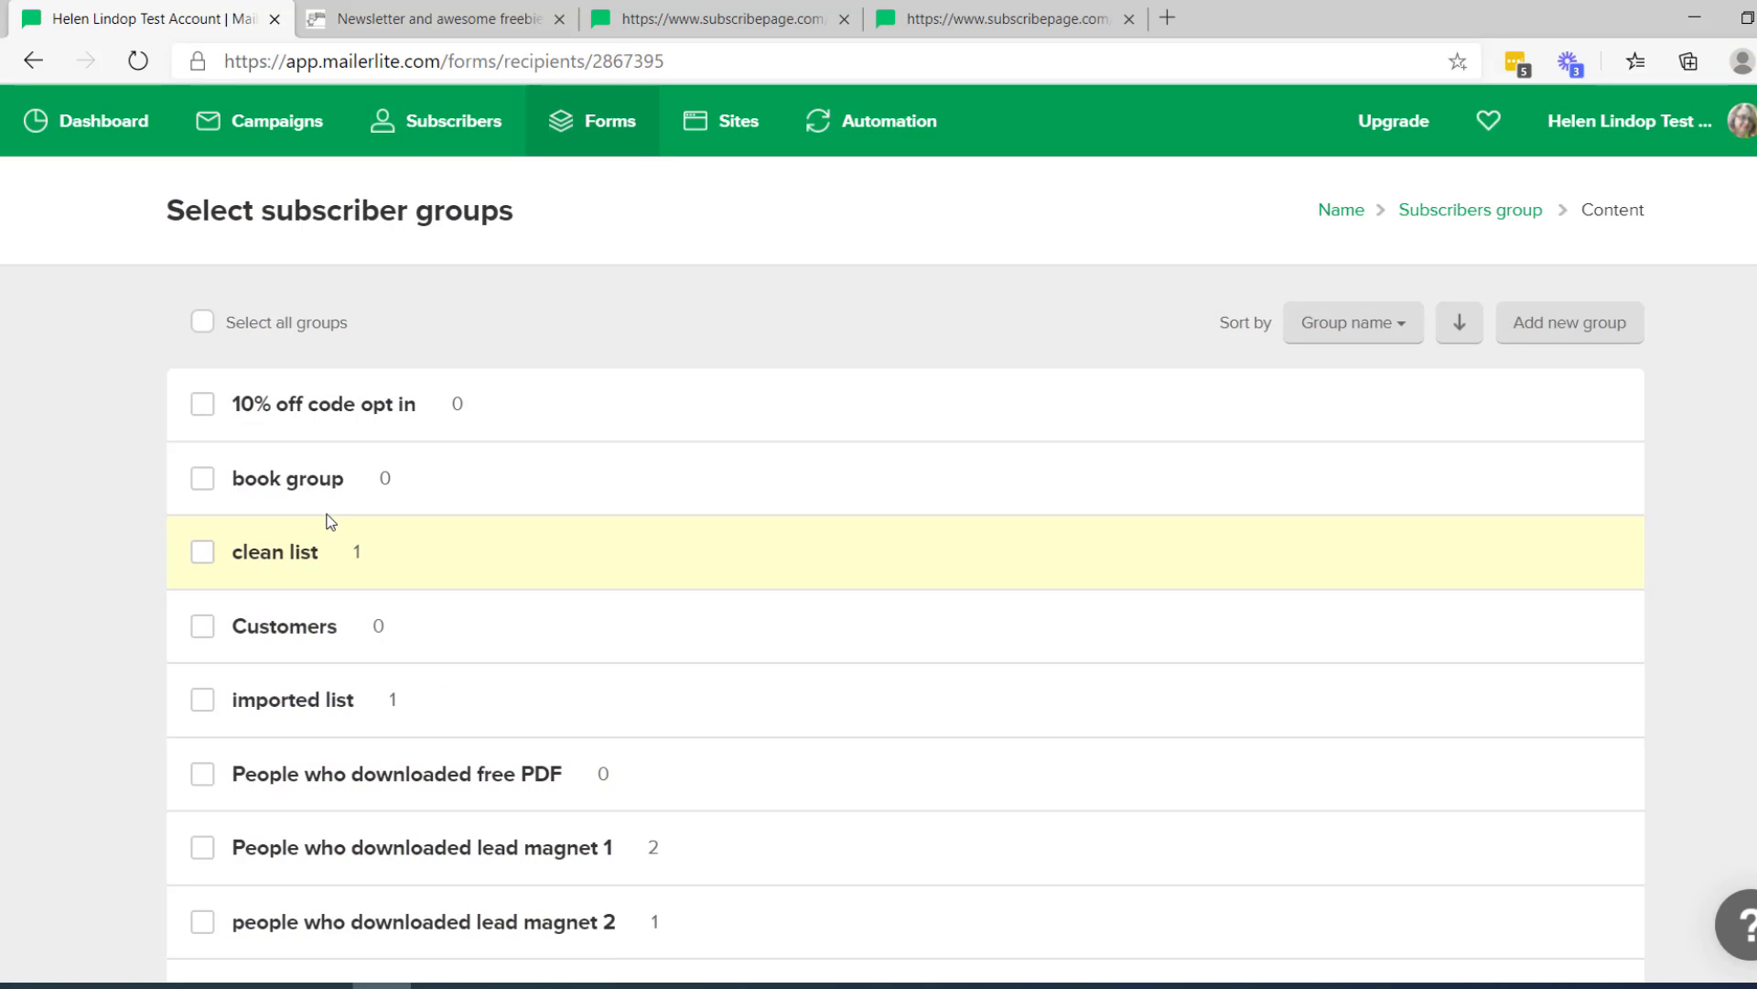
Step: Send the form's subscribers to 'book group' and continue to the form builder
click(203, 480)
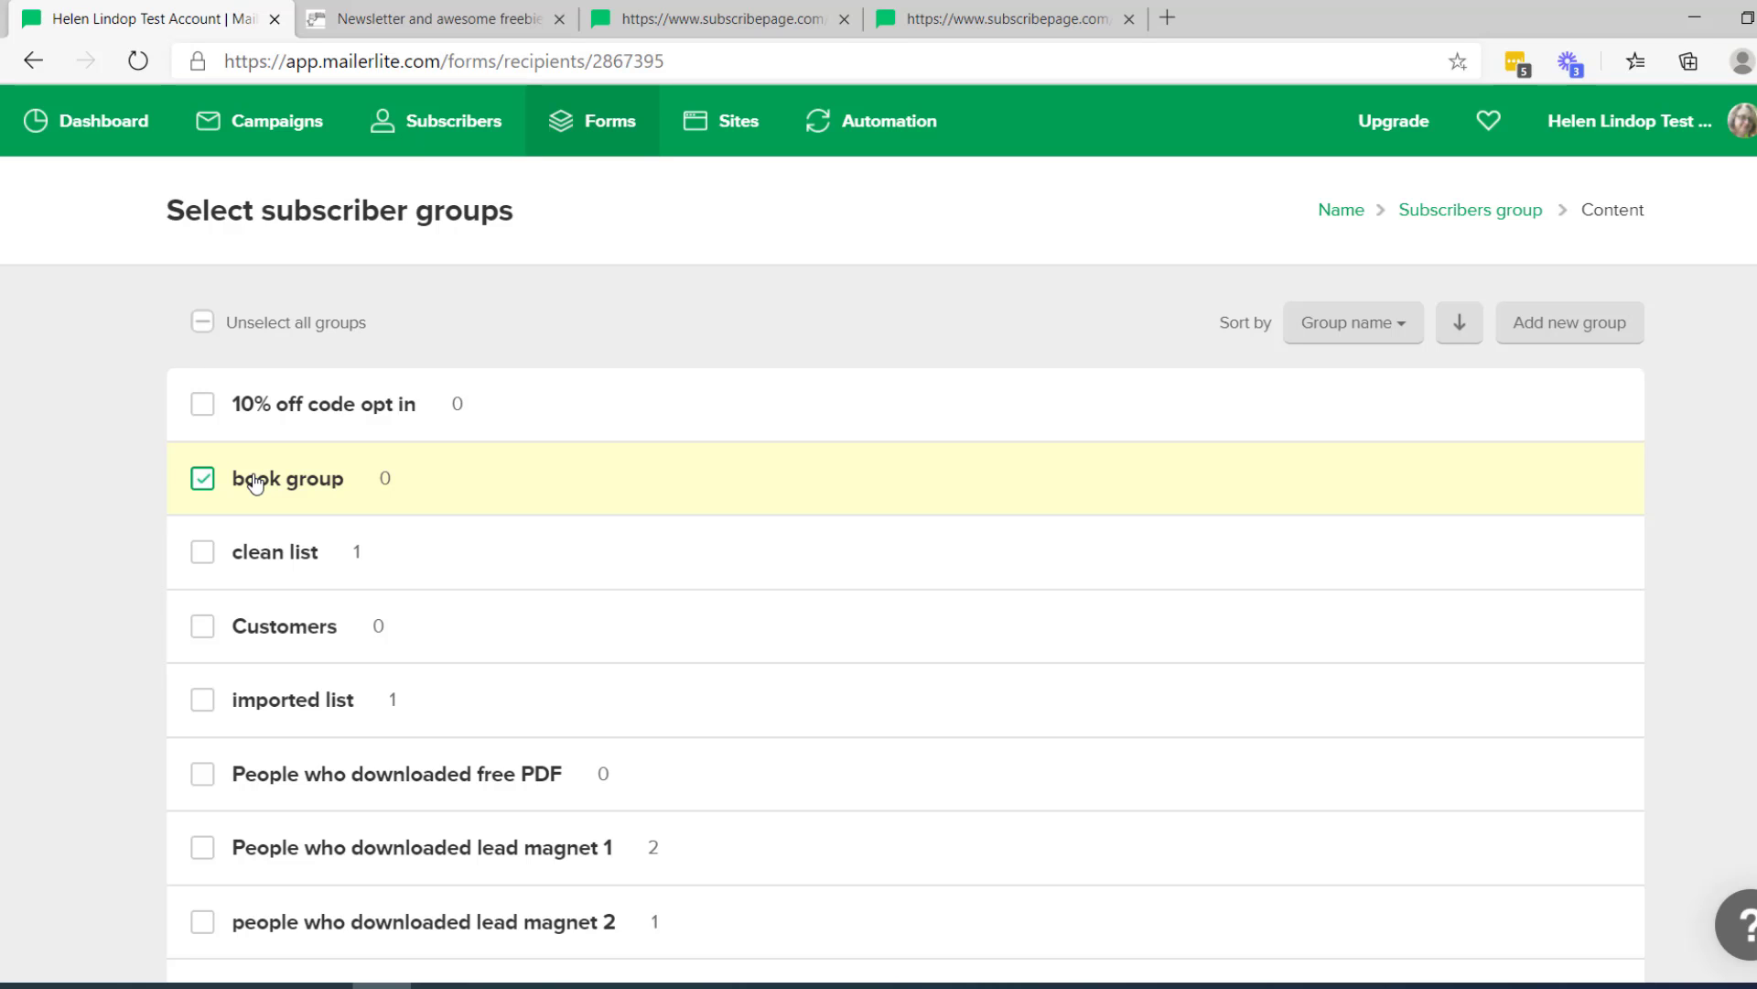
scroll(915, 714, down, 3)
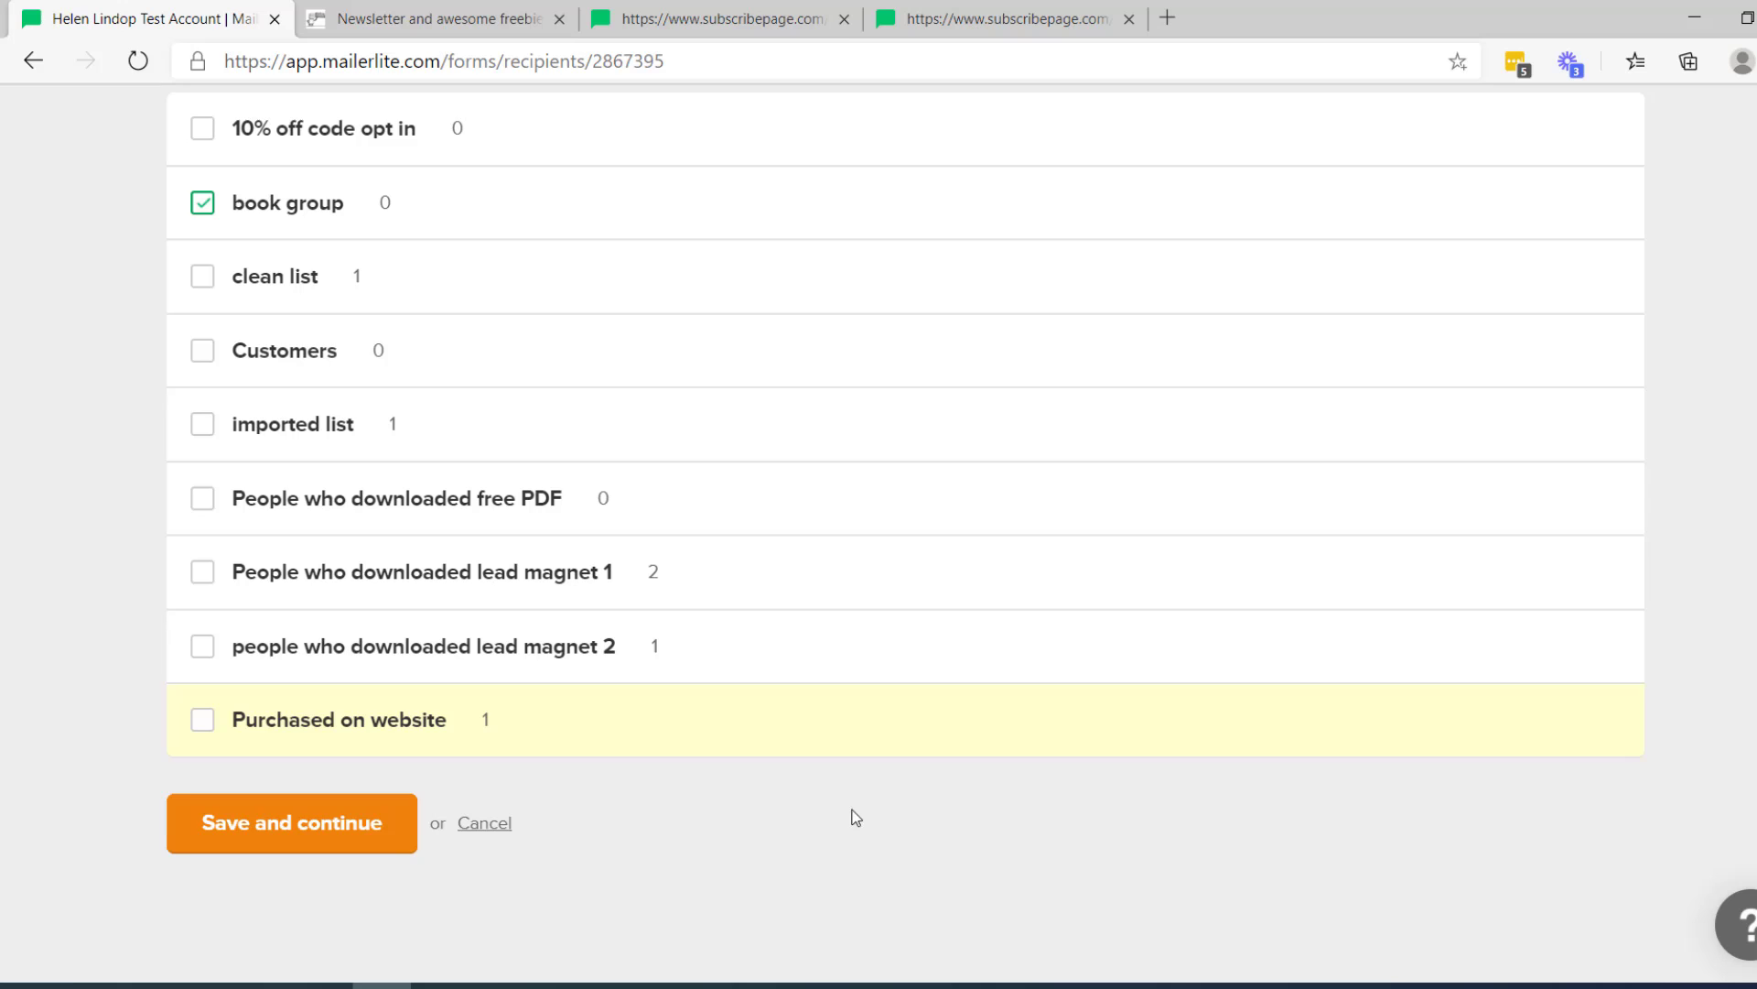
click(352, 835)
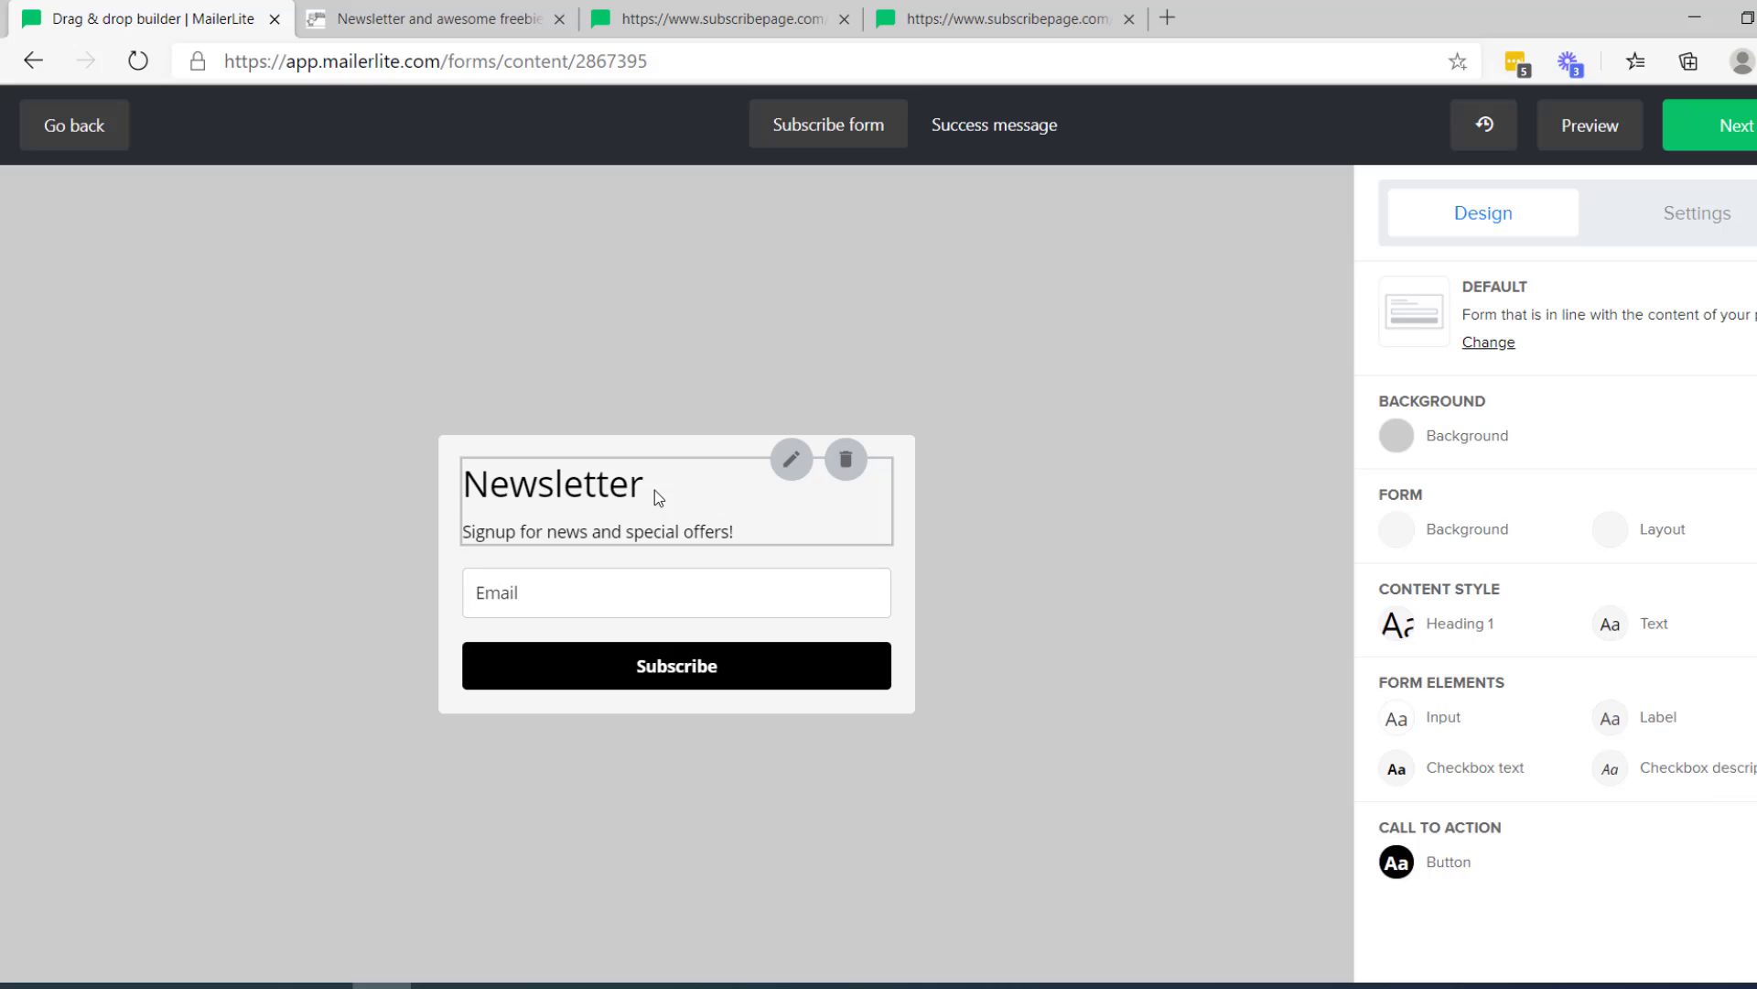
Step: Replace the 'Newsletter' heading with 'Get the first chapter of my book!' and delete the signup text below it
click(655, 491)
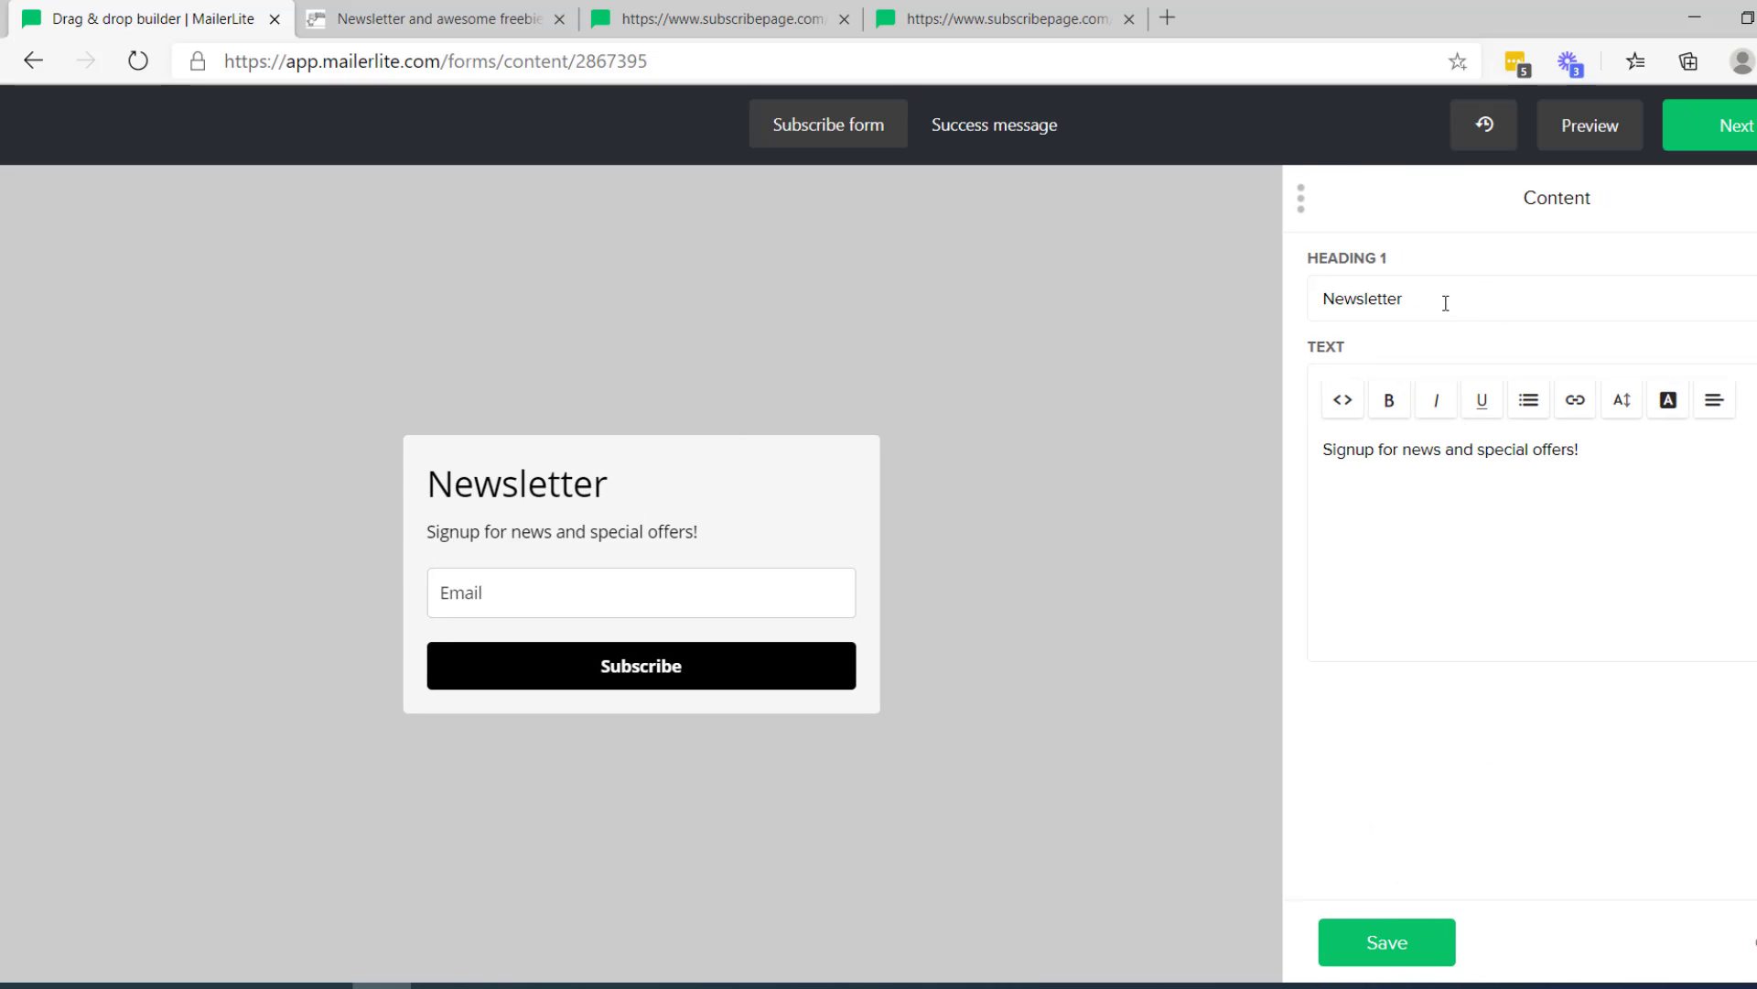
drag(1444, 294, 1311, 304)
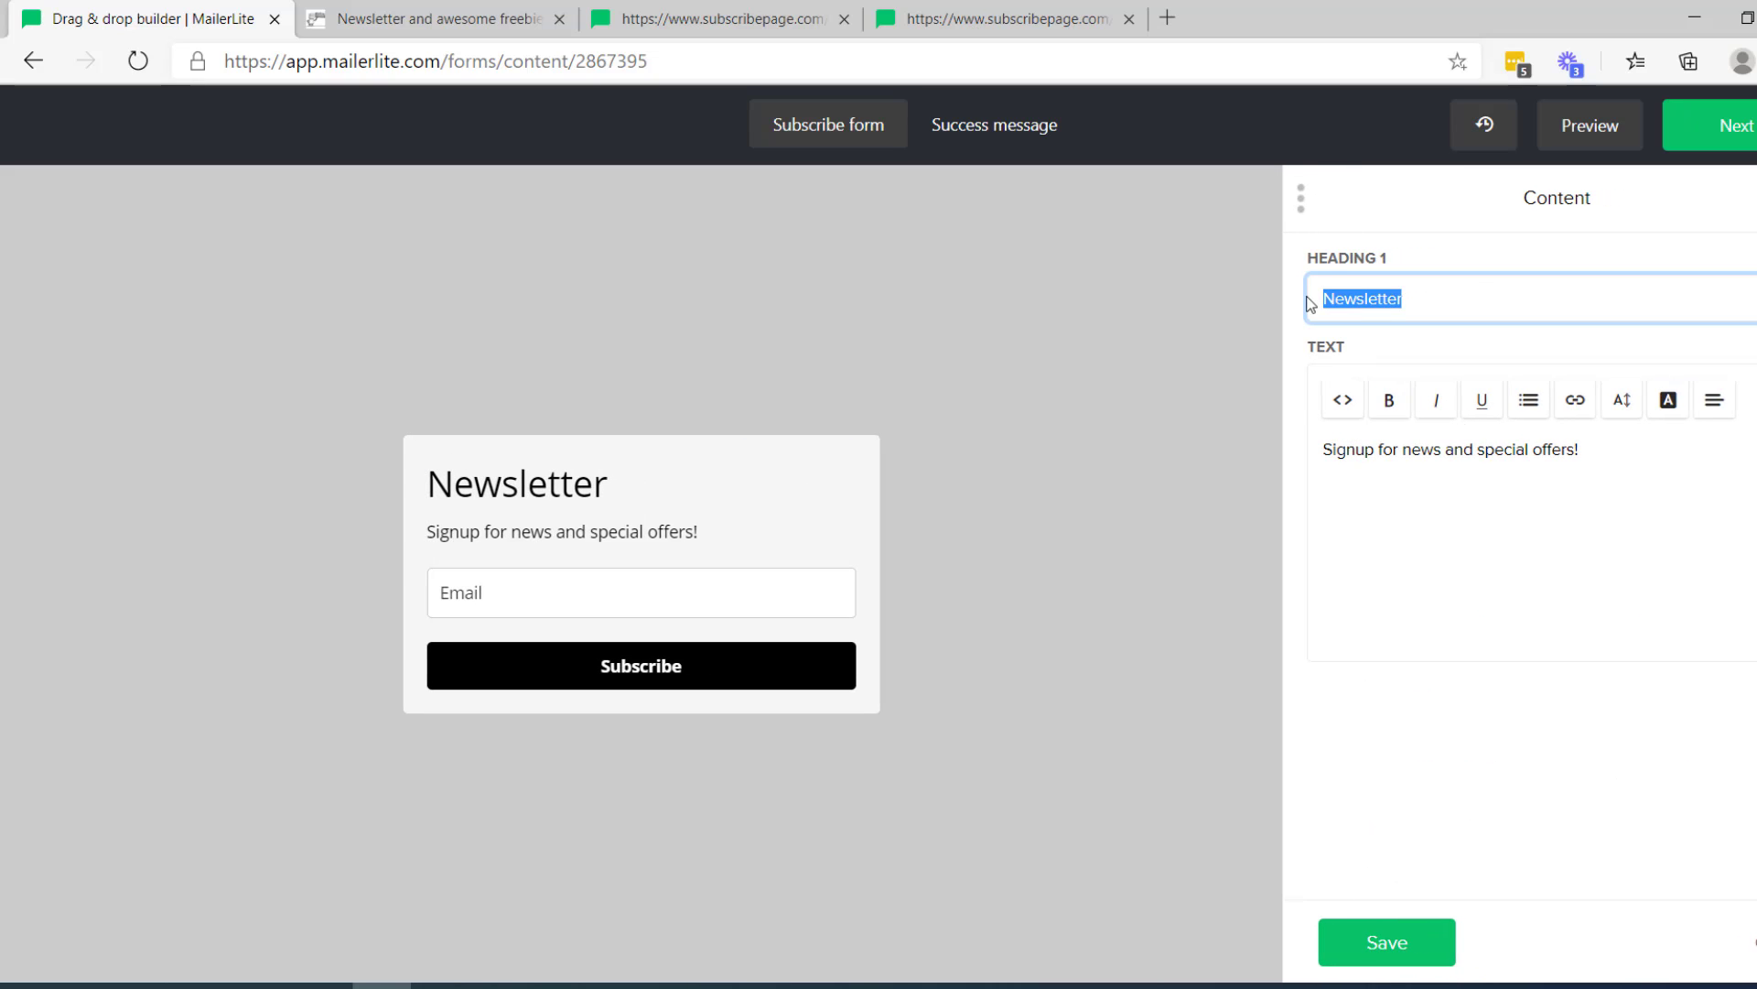
text(Ent)
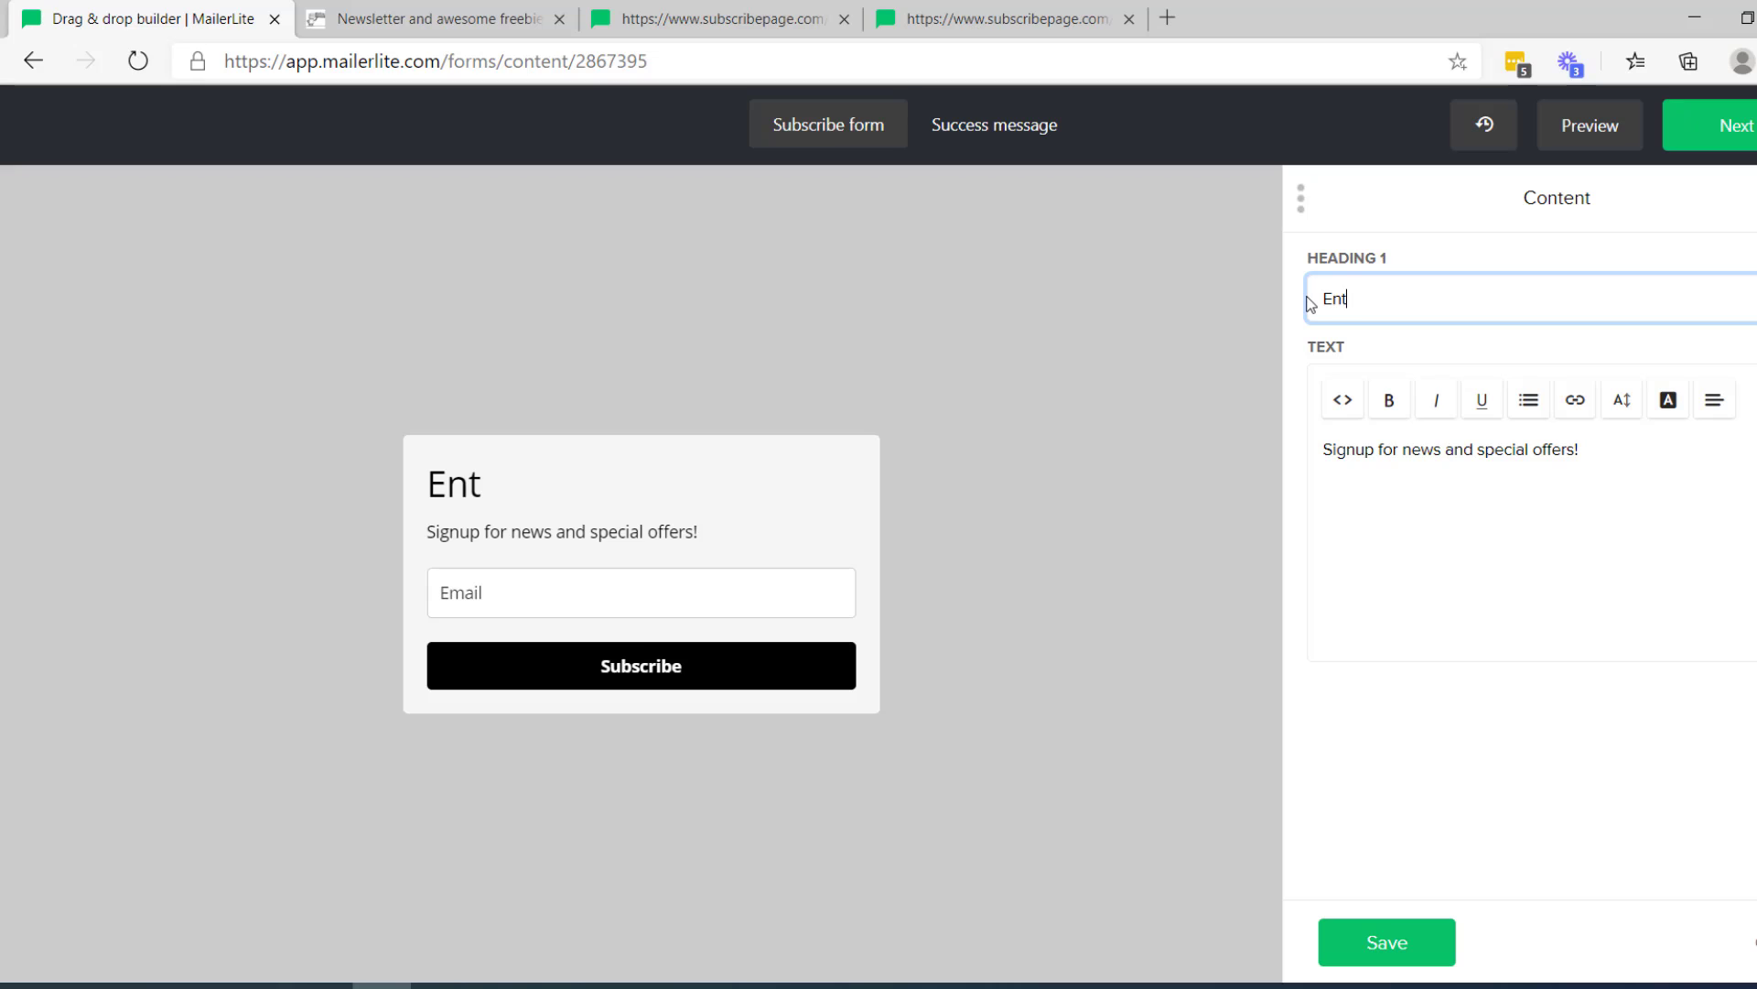
key(BackSpace)
key(BackSpace)
key(BackSpace)
text(Get thwe)
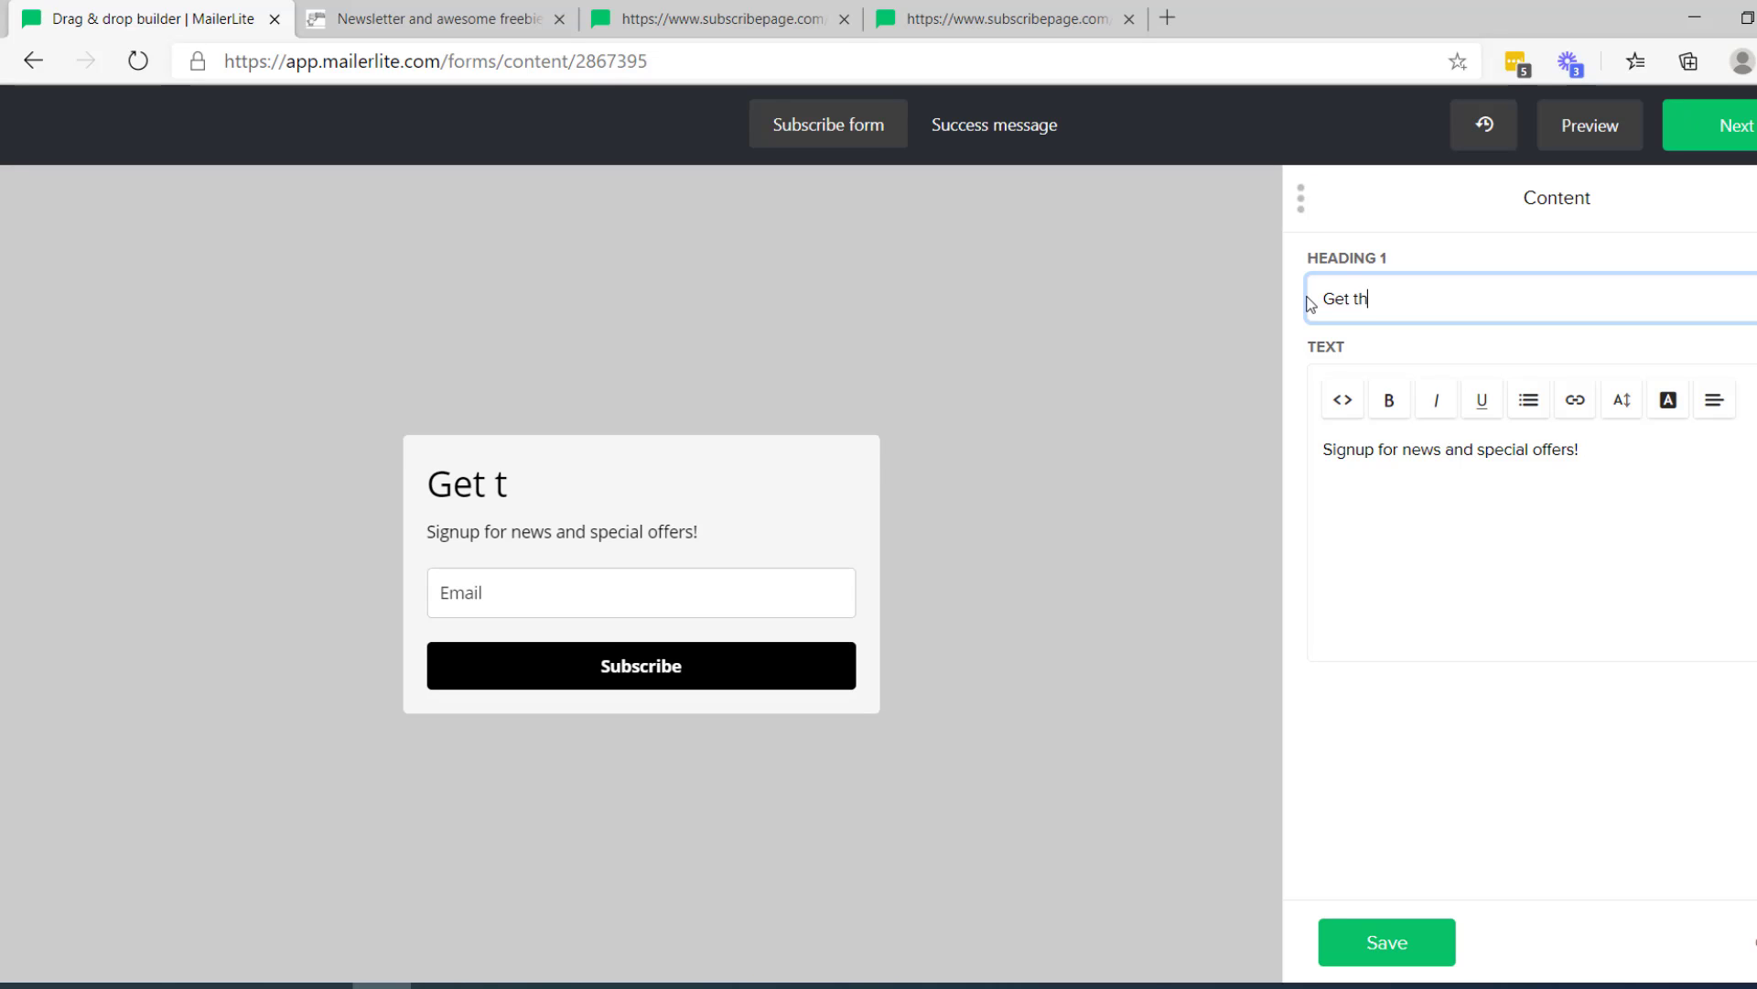
key(BackSpace)
key(BackSpace)
key(BackSpace)
text(e first chapter o)
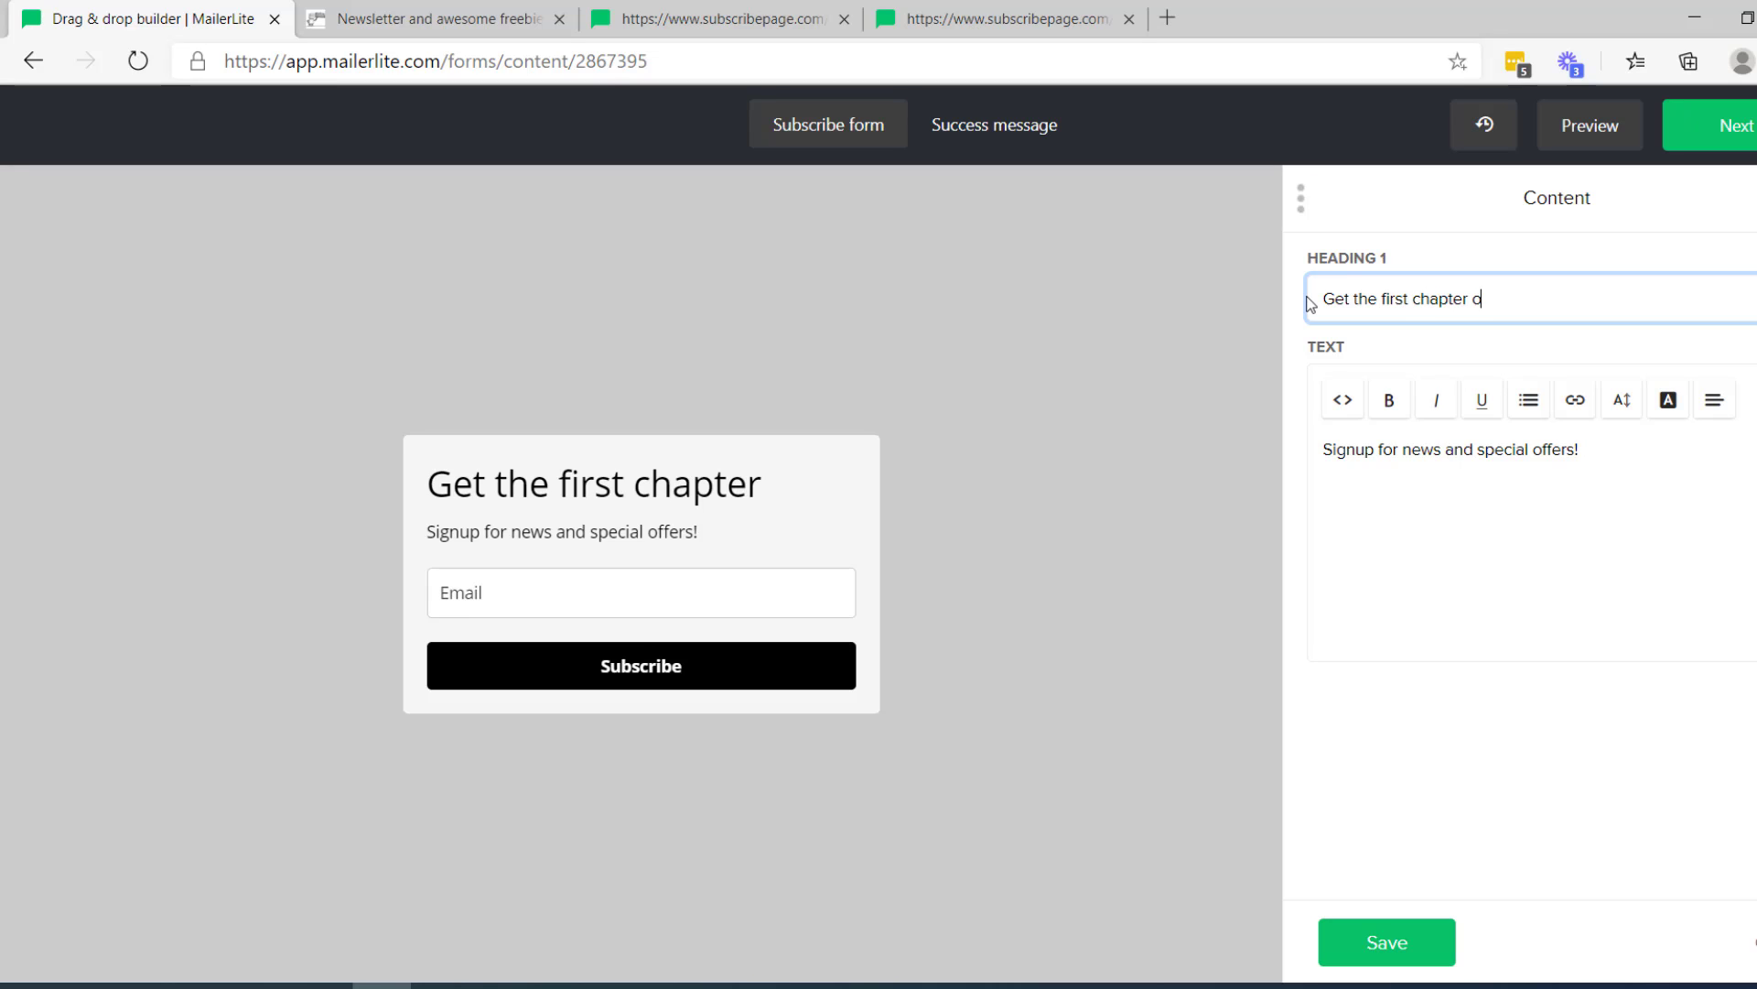
text(f my boo)
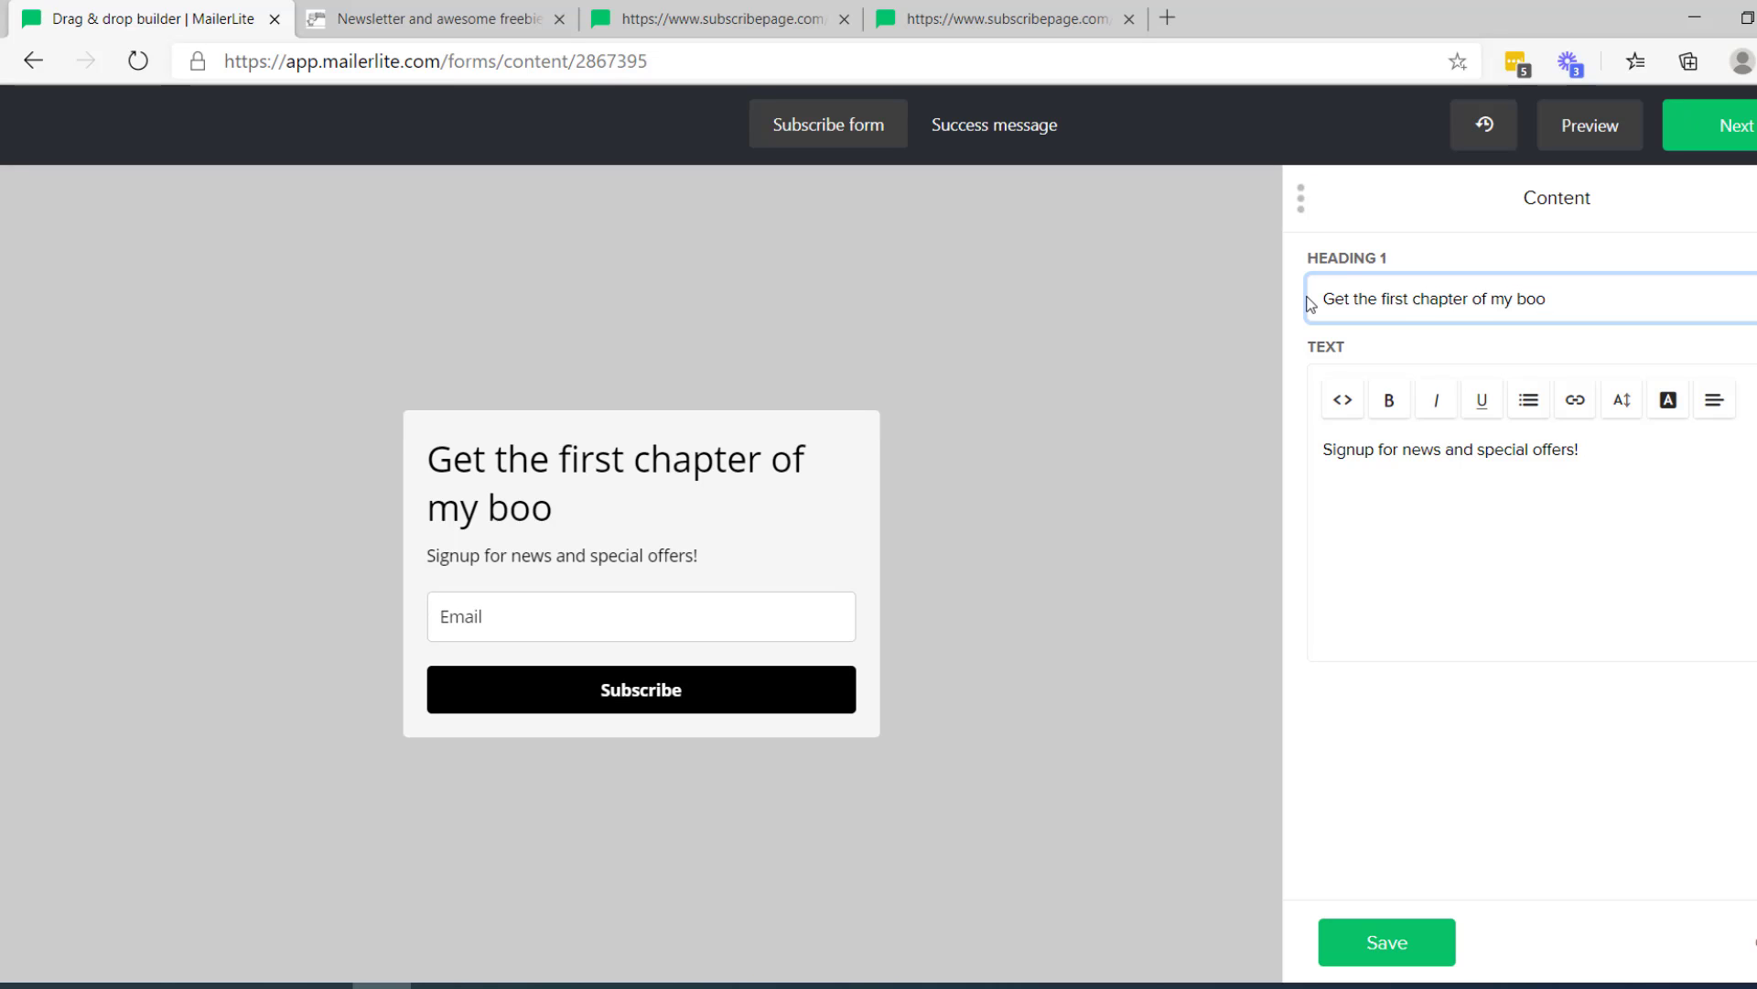
text(n)
text(k)
text(!)
drag(1580, 451, 1307, 458)
key(BackSpace)
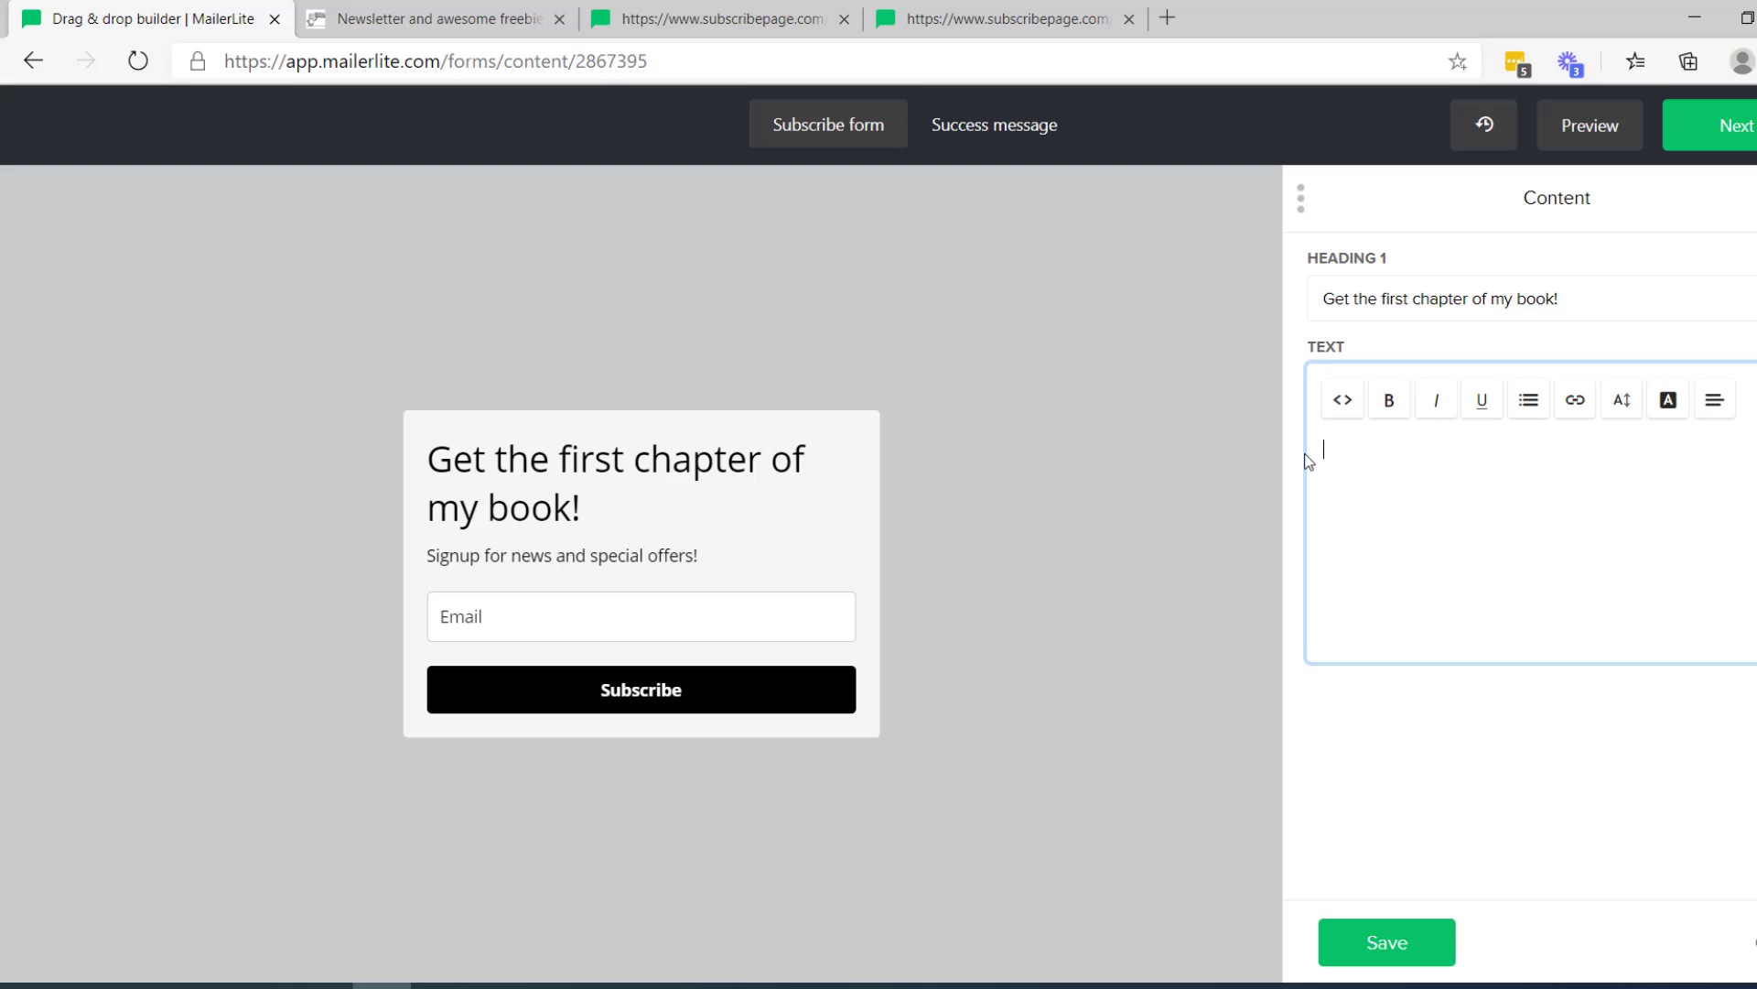
Step: Change the form button label from 'Subscribe' to 'Send!' and save
click(812, 705)
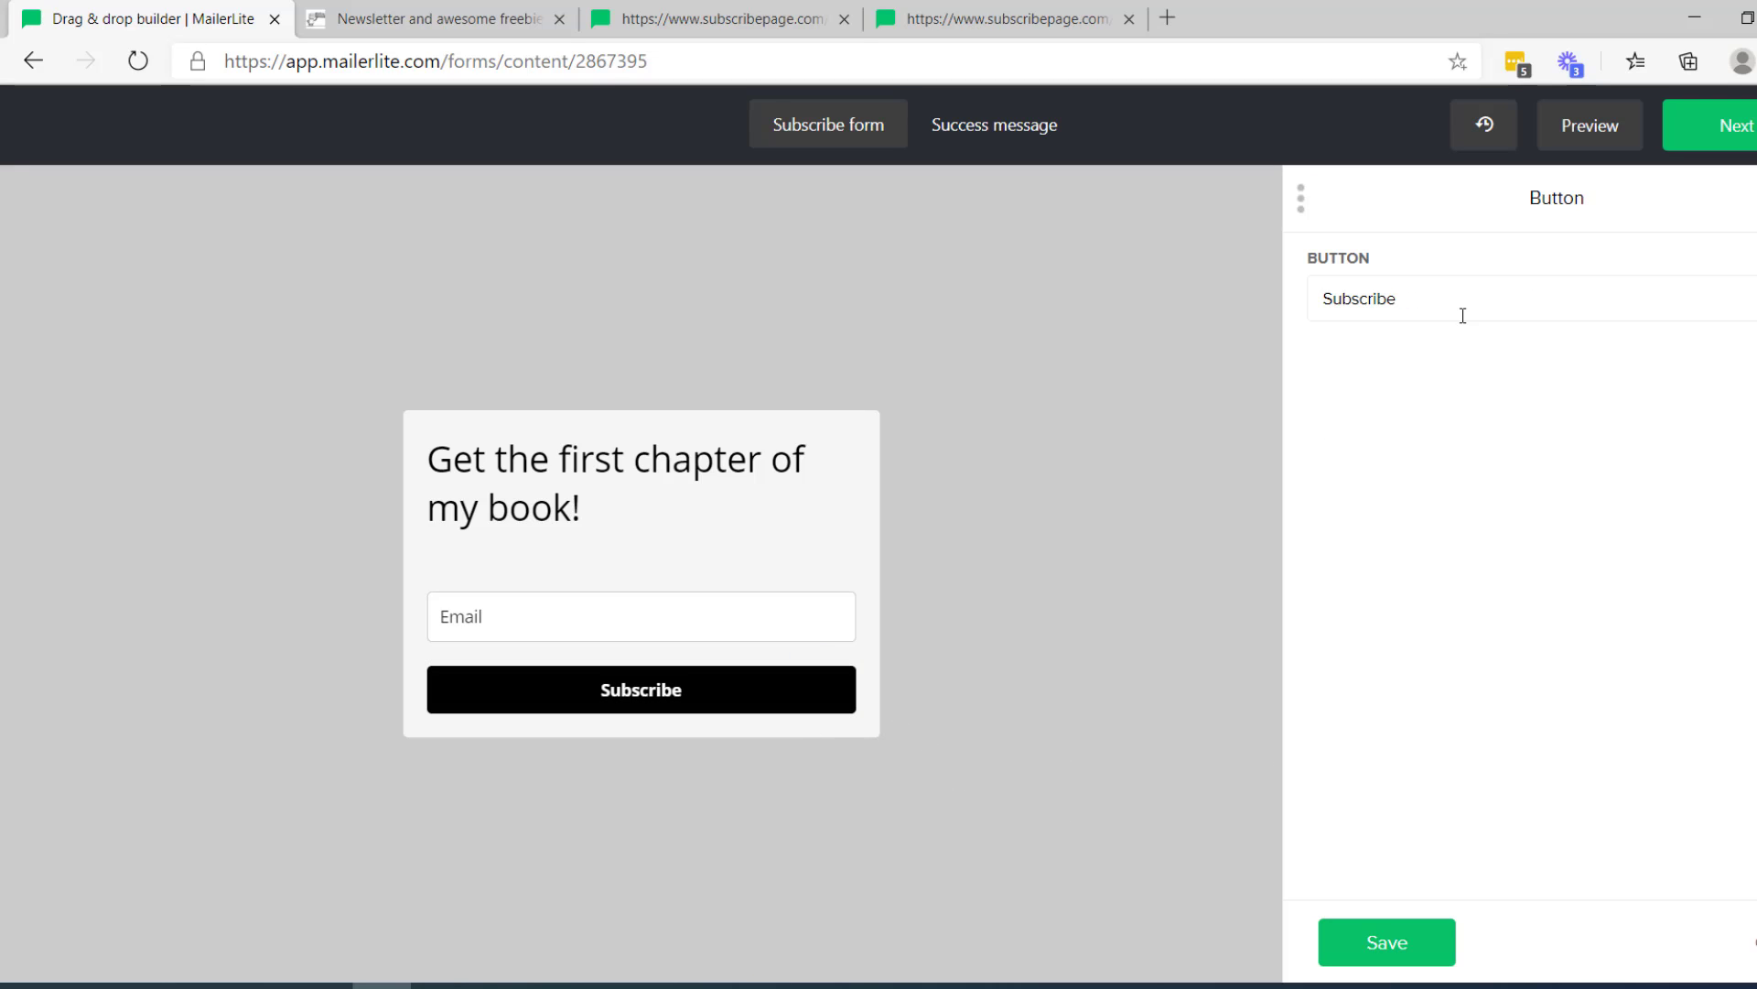
drag(1440, 298, 1270, 314)
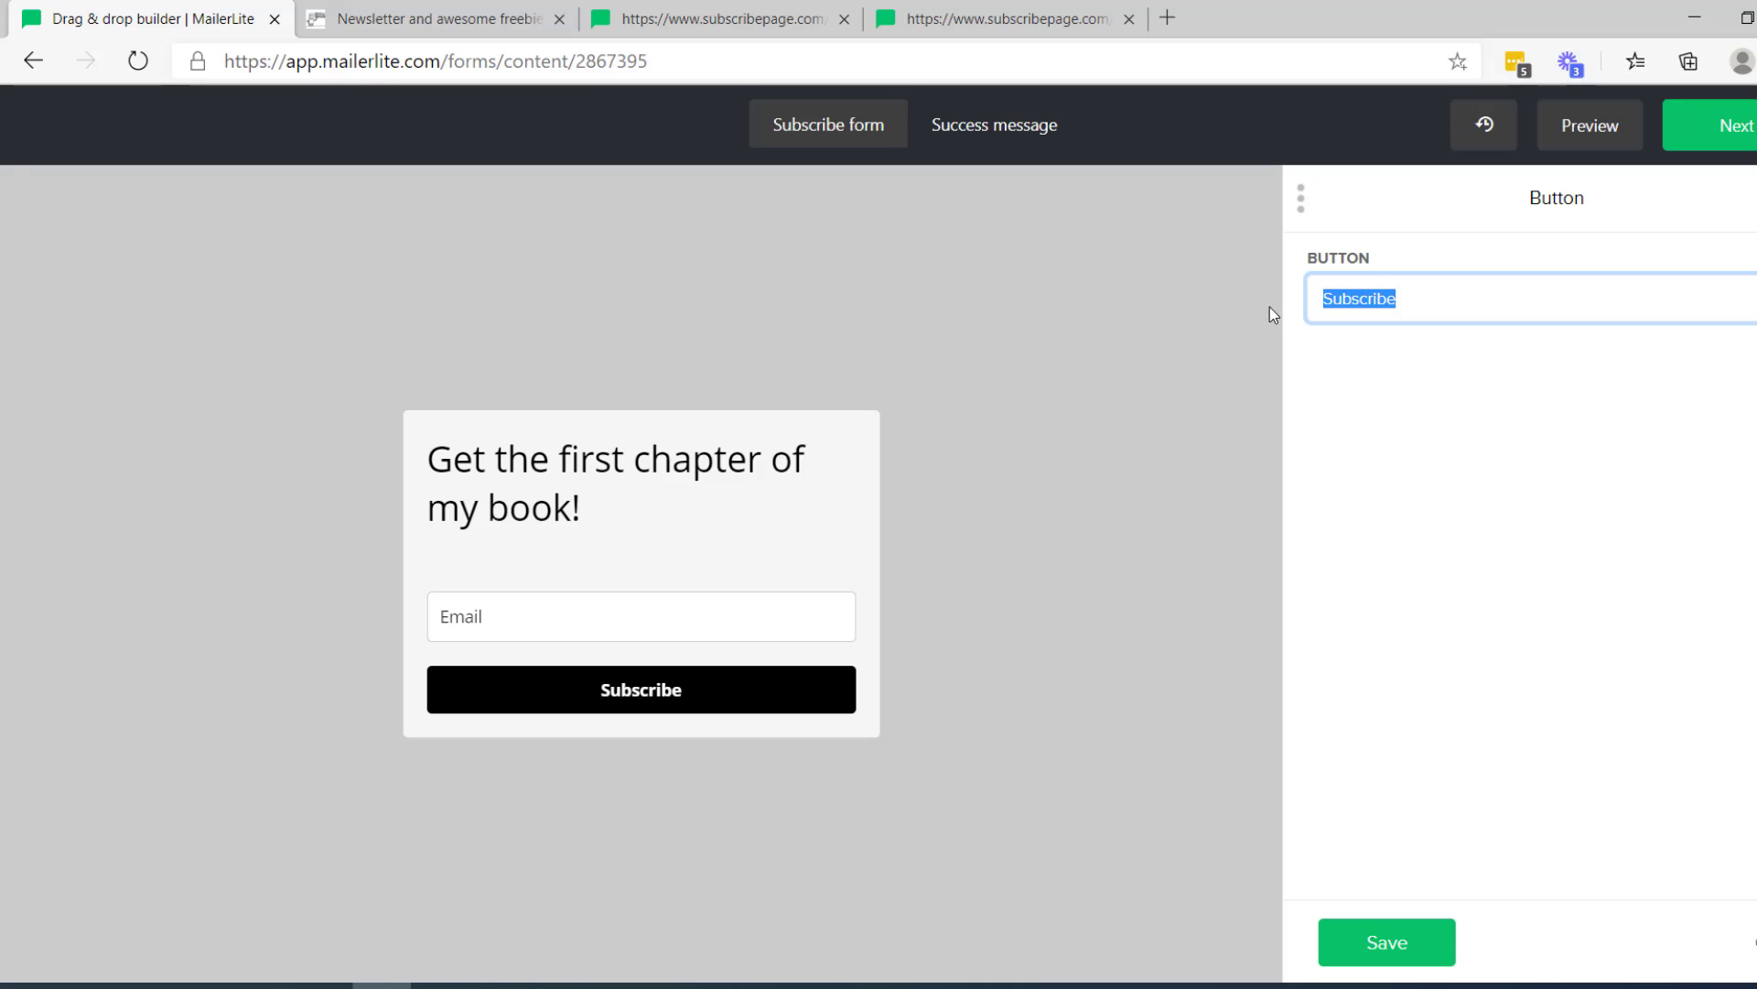
text(Send!)
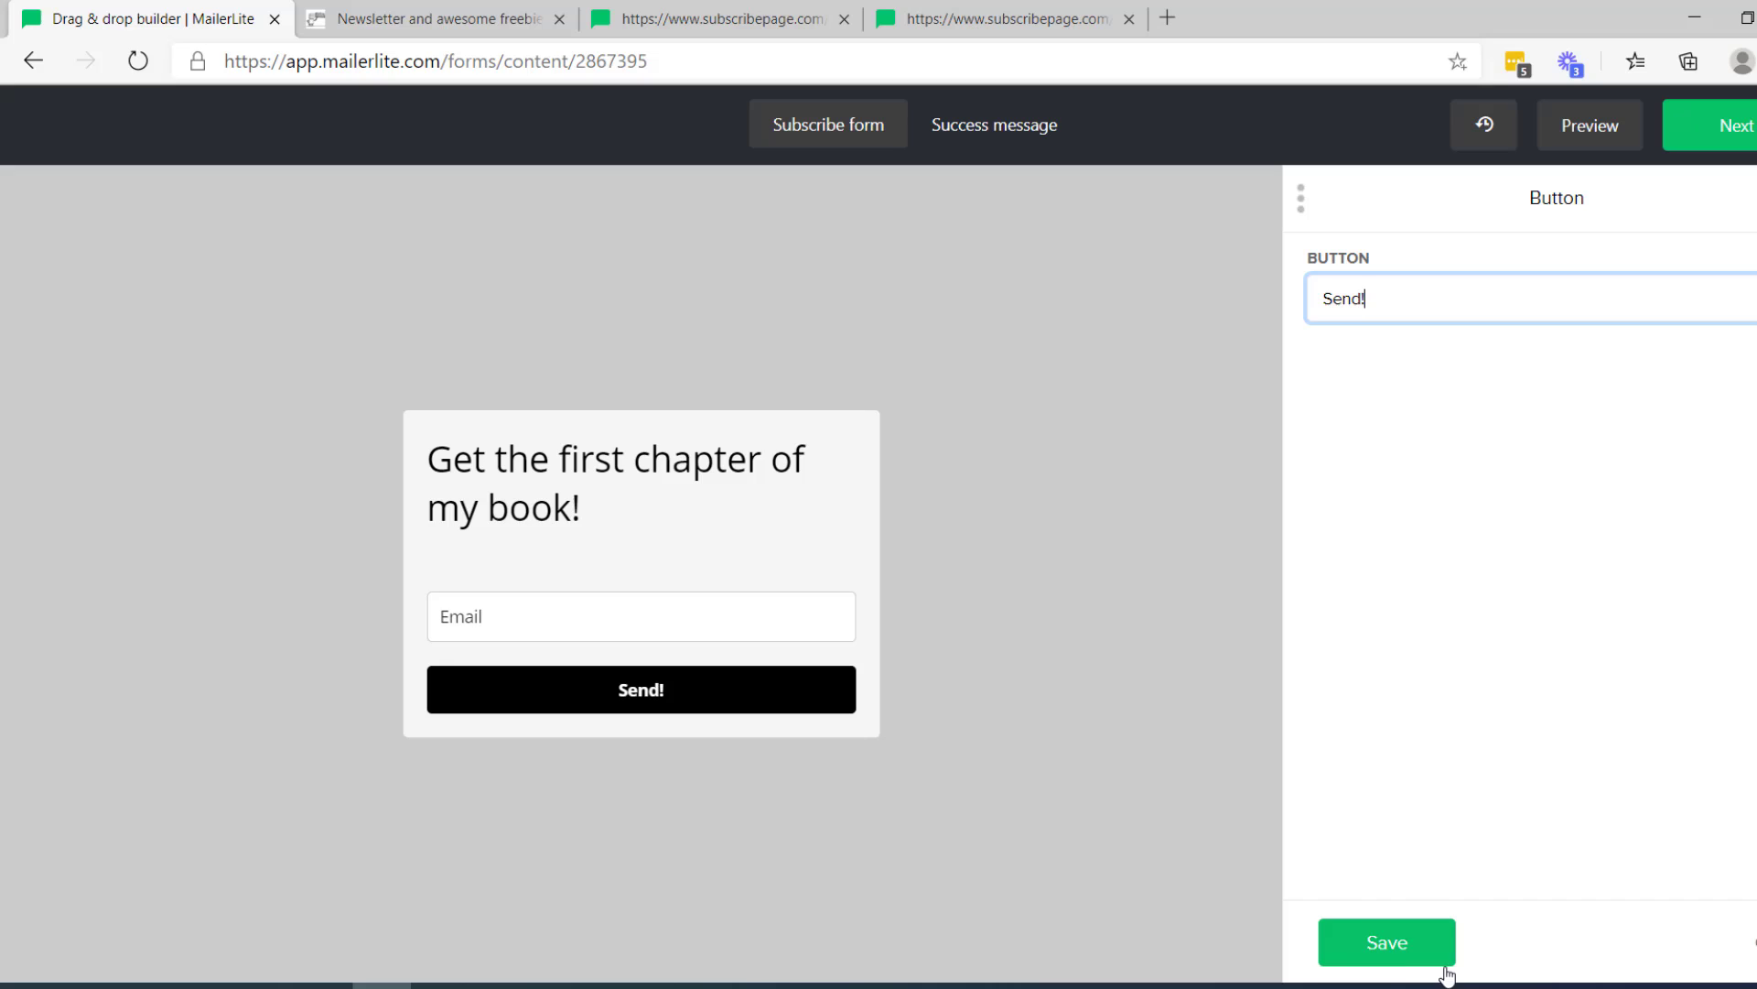
click(1420, 954)
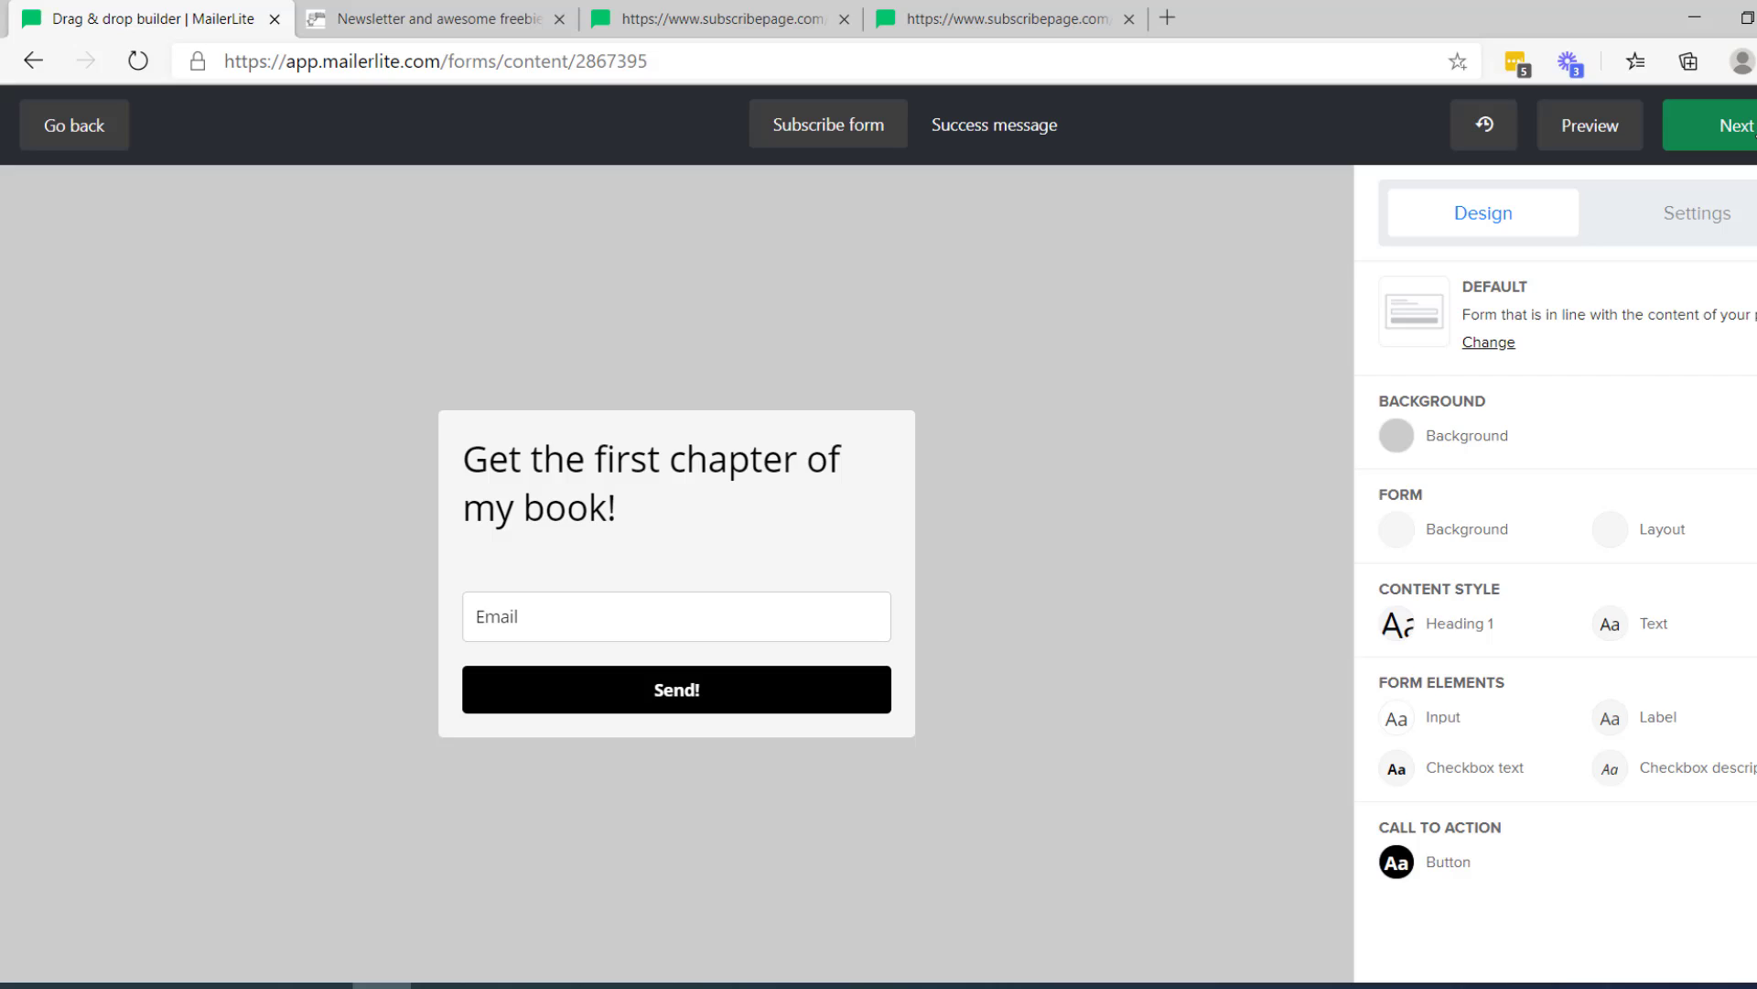
Step: Leave the form builder with Next and scroll to the 'Embed form into your website' section
click(1739, 128)
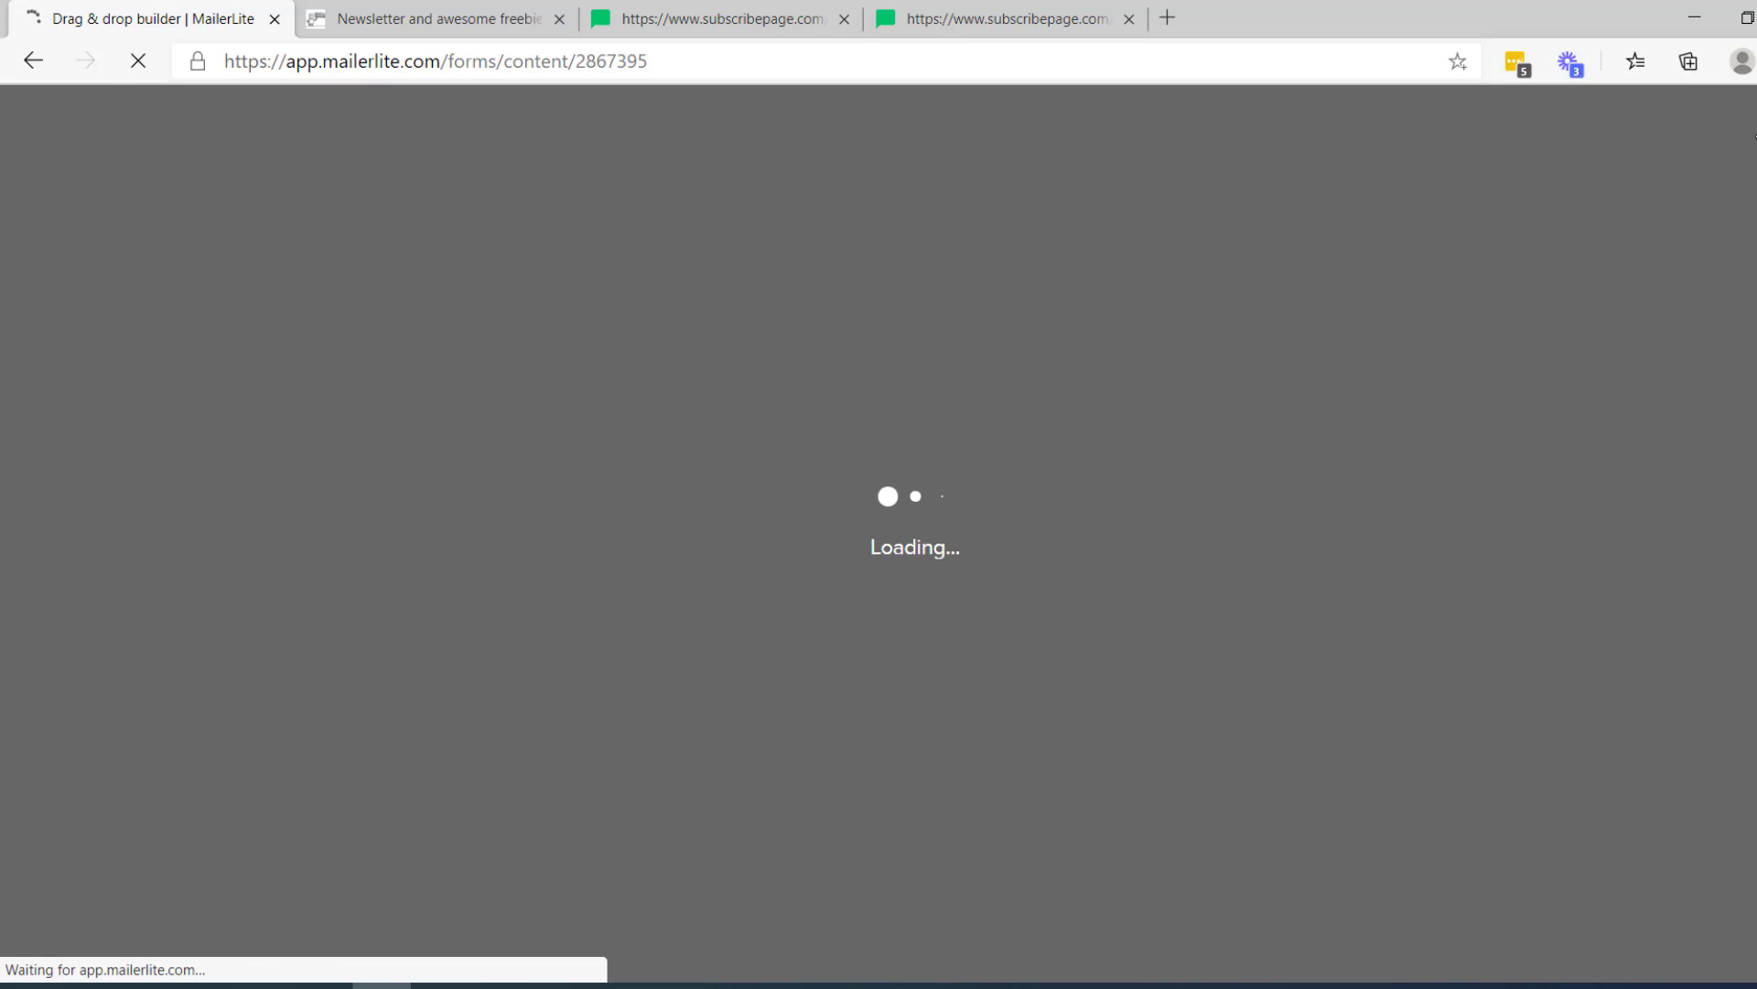
scroll(865, 196, down, 8)
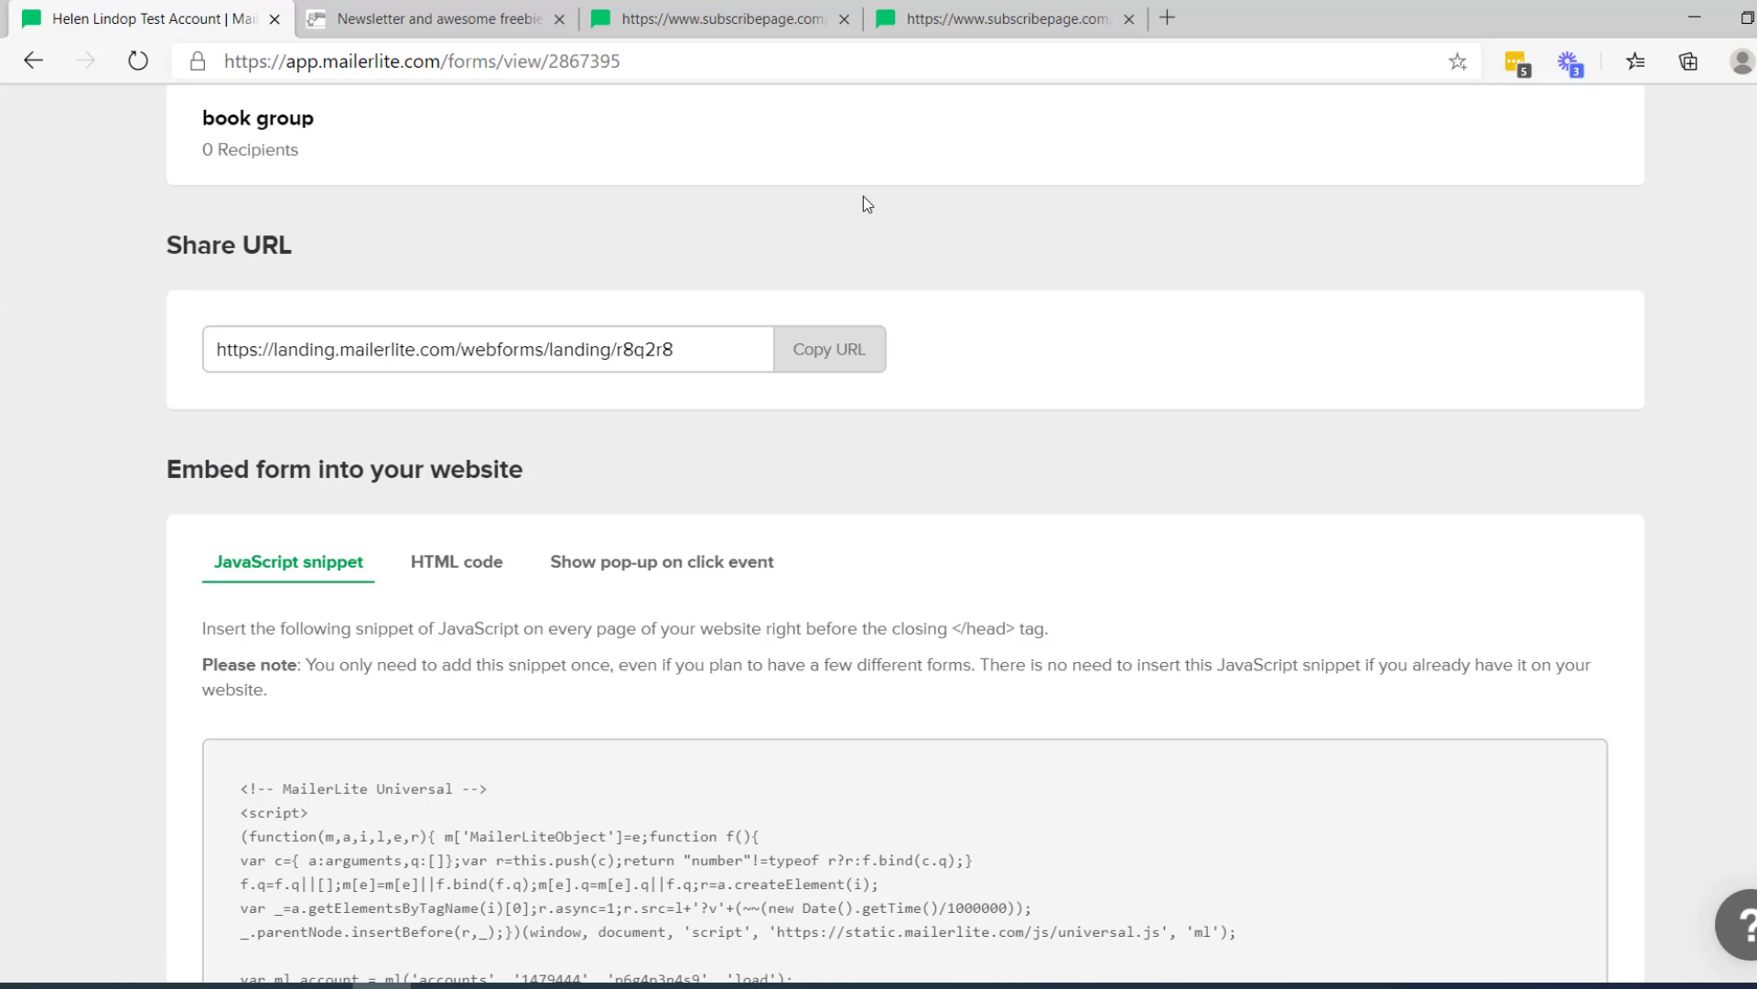
scroll(867, 203, down, 3)
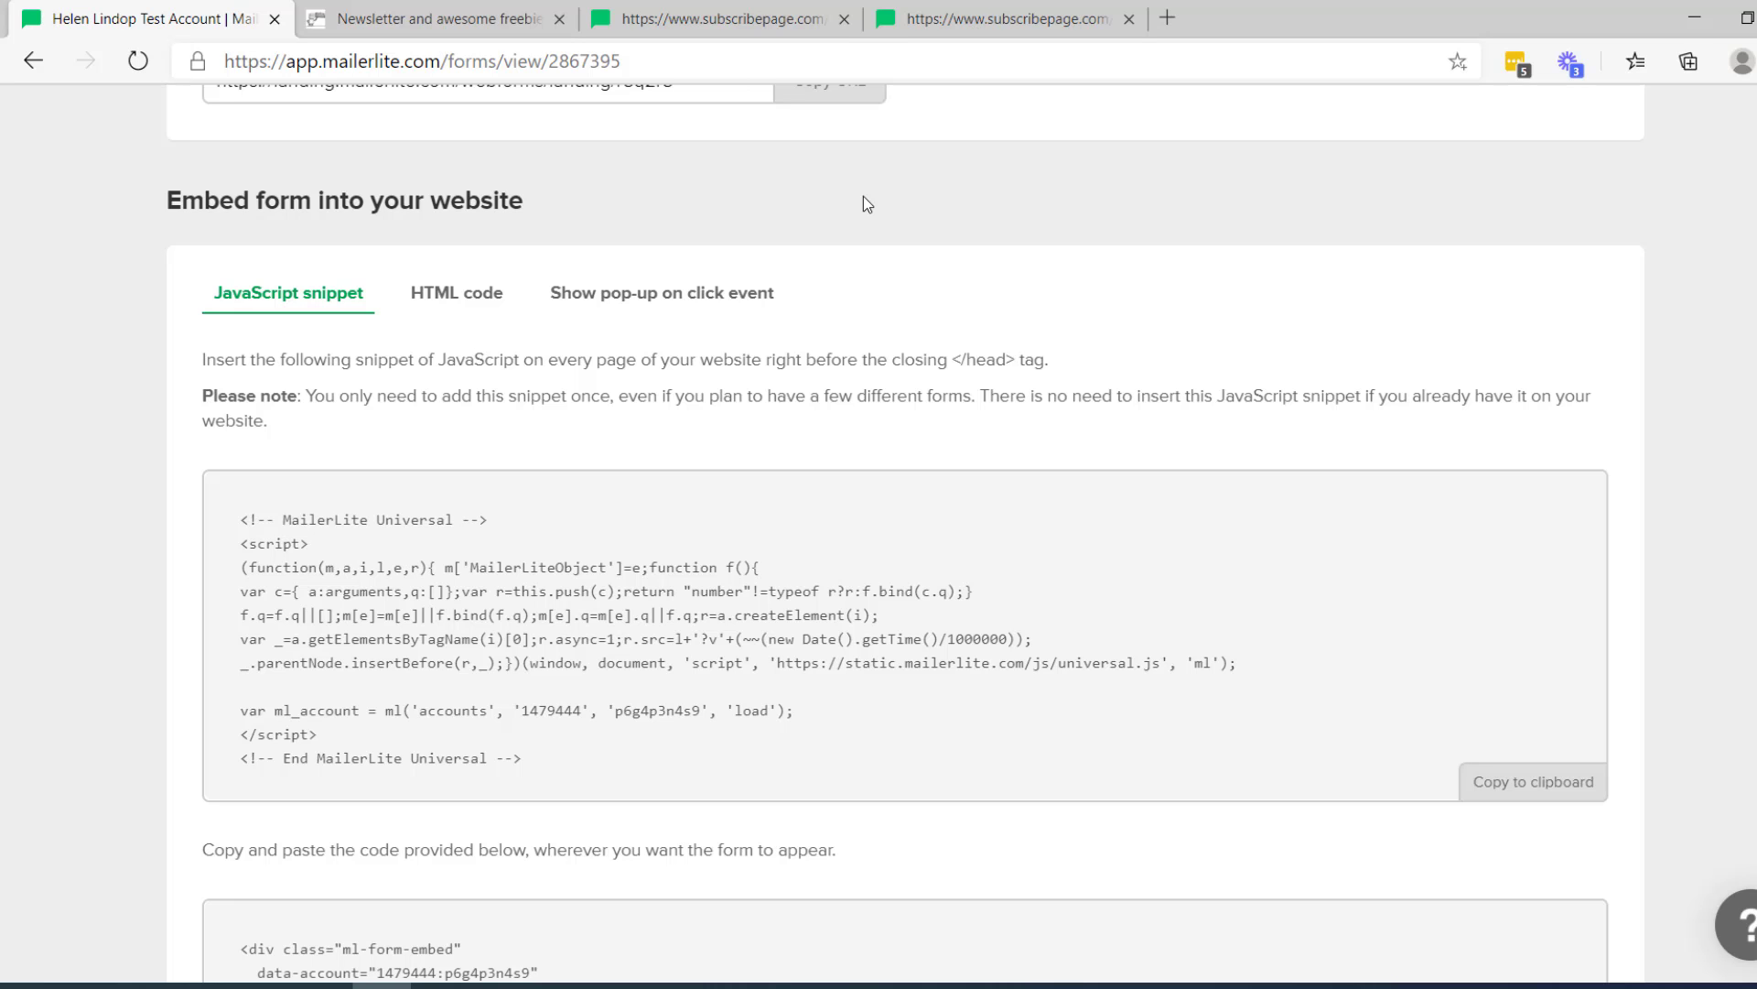
Step: Copy the form's HTML embed code, check the website's signup page, then return to MailerLite
click(432, 295)
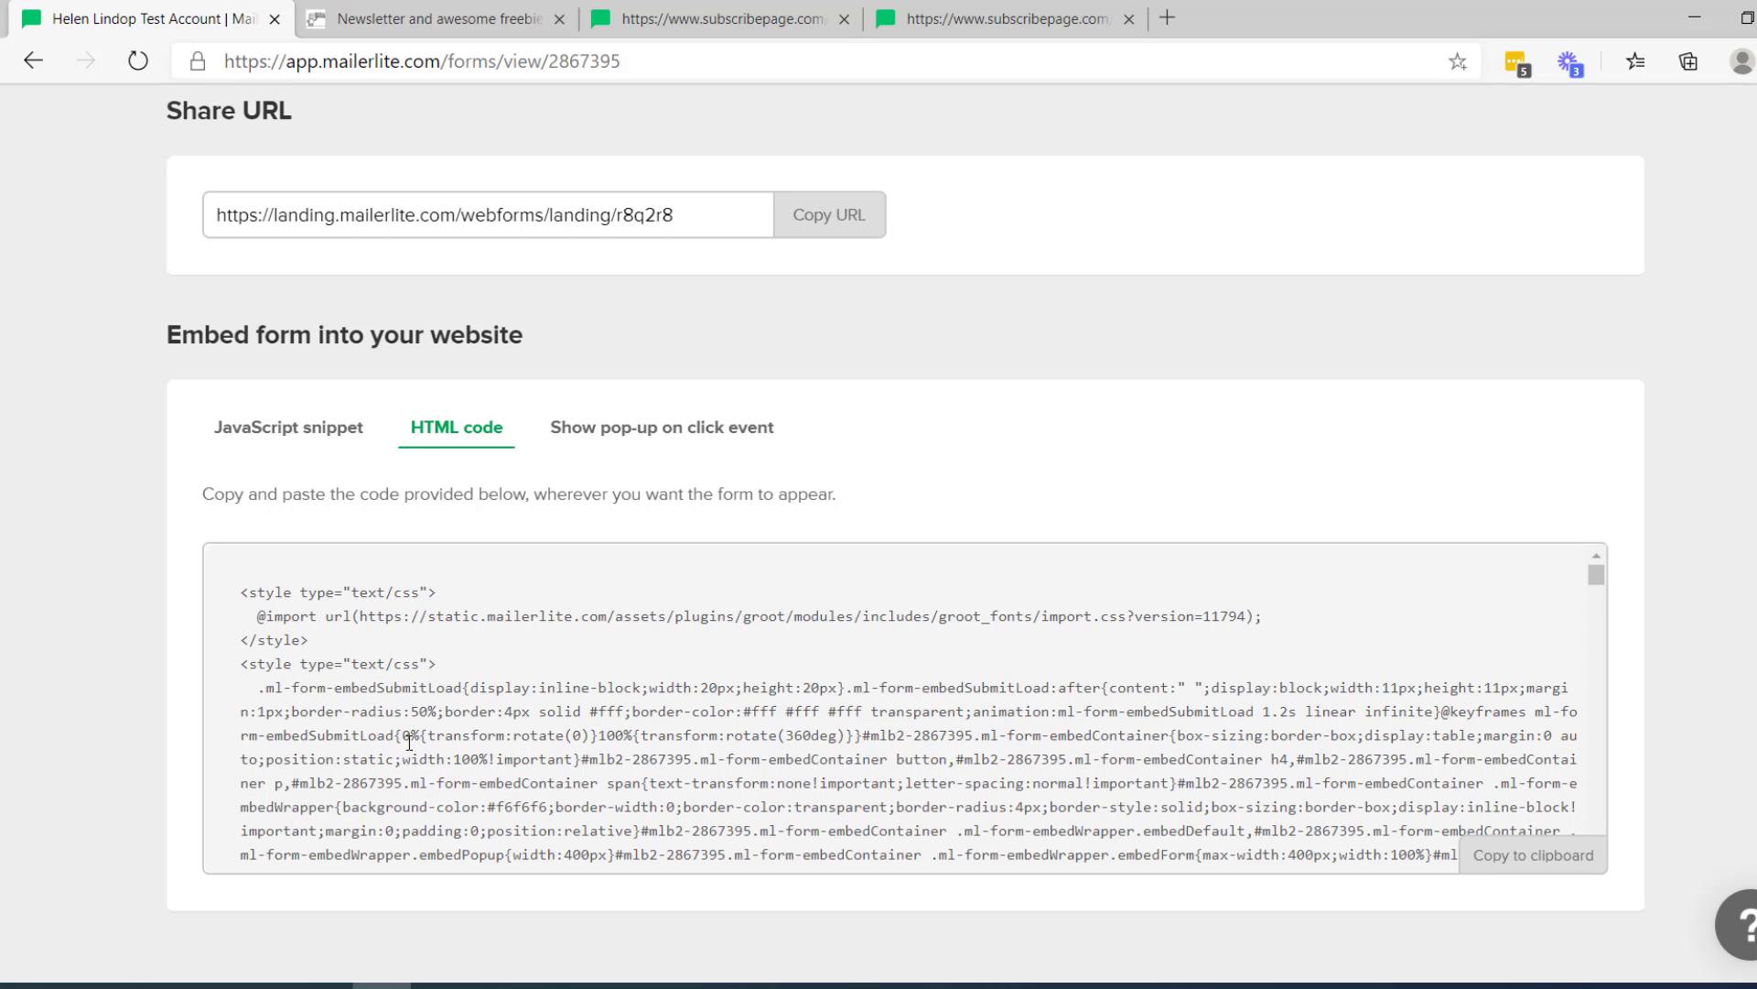
click(1515, 856)
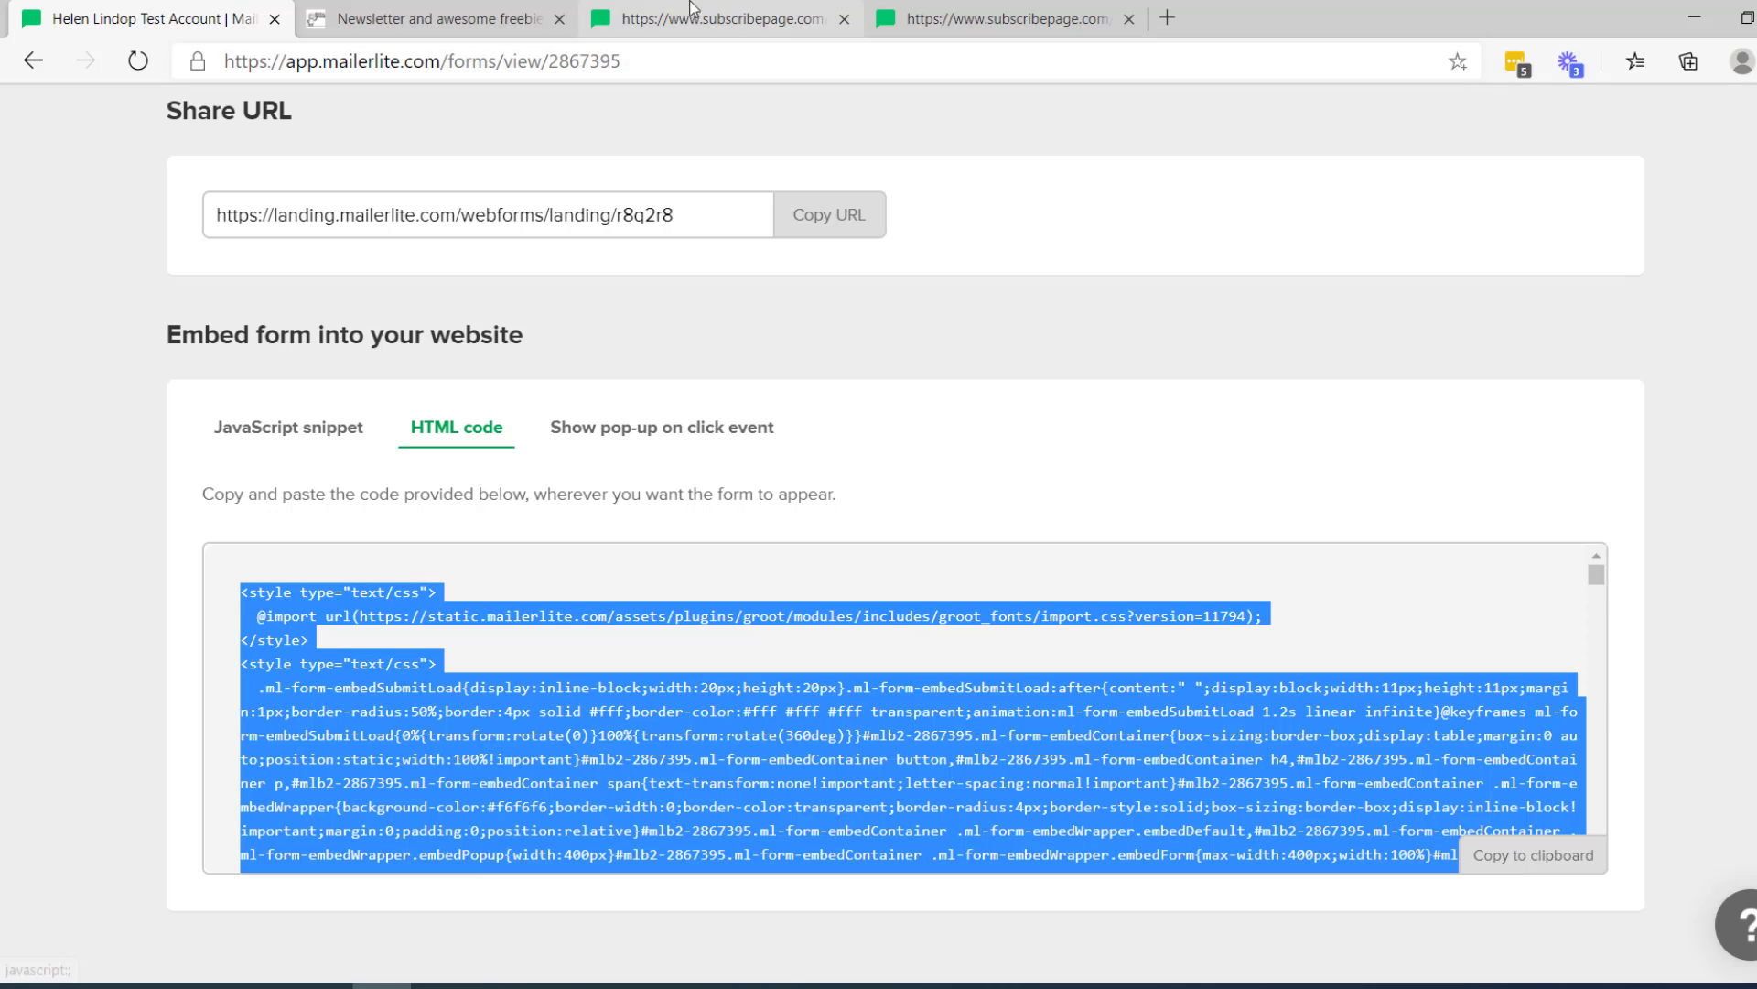
click(431, 17)
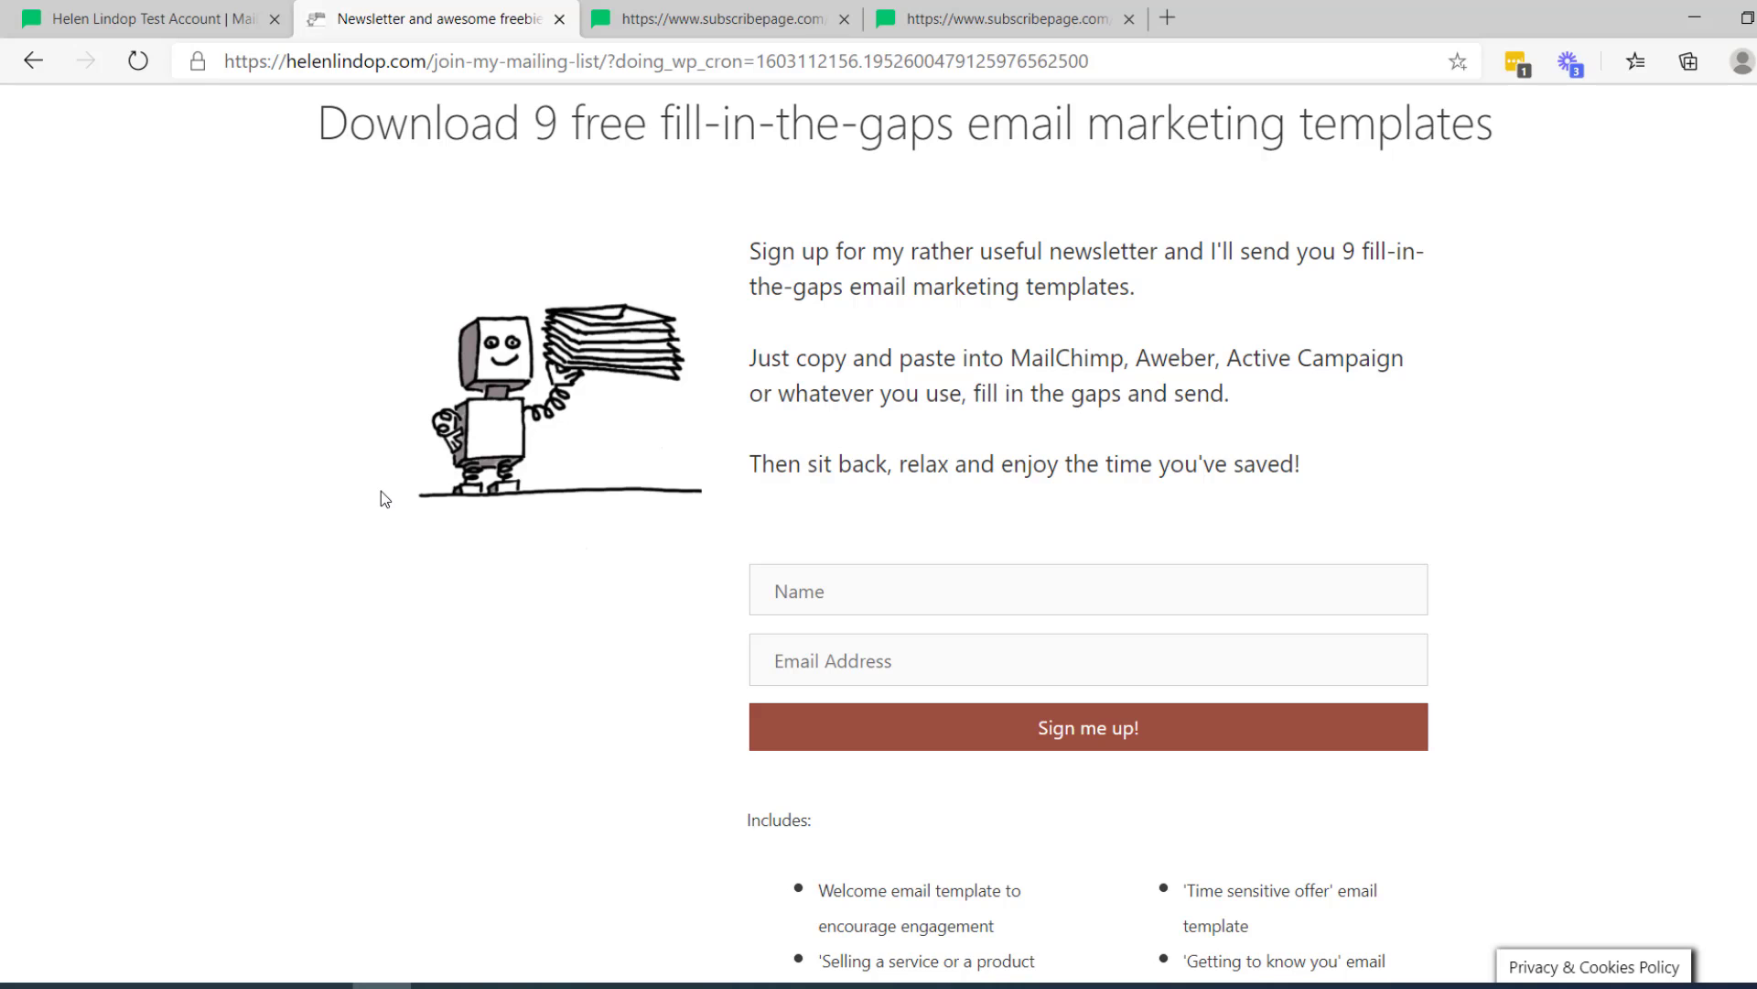
click(127, 20)
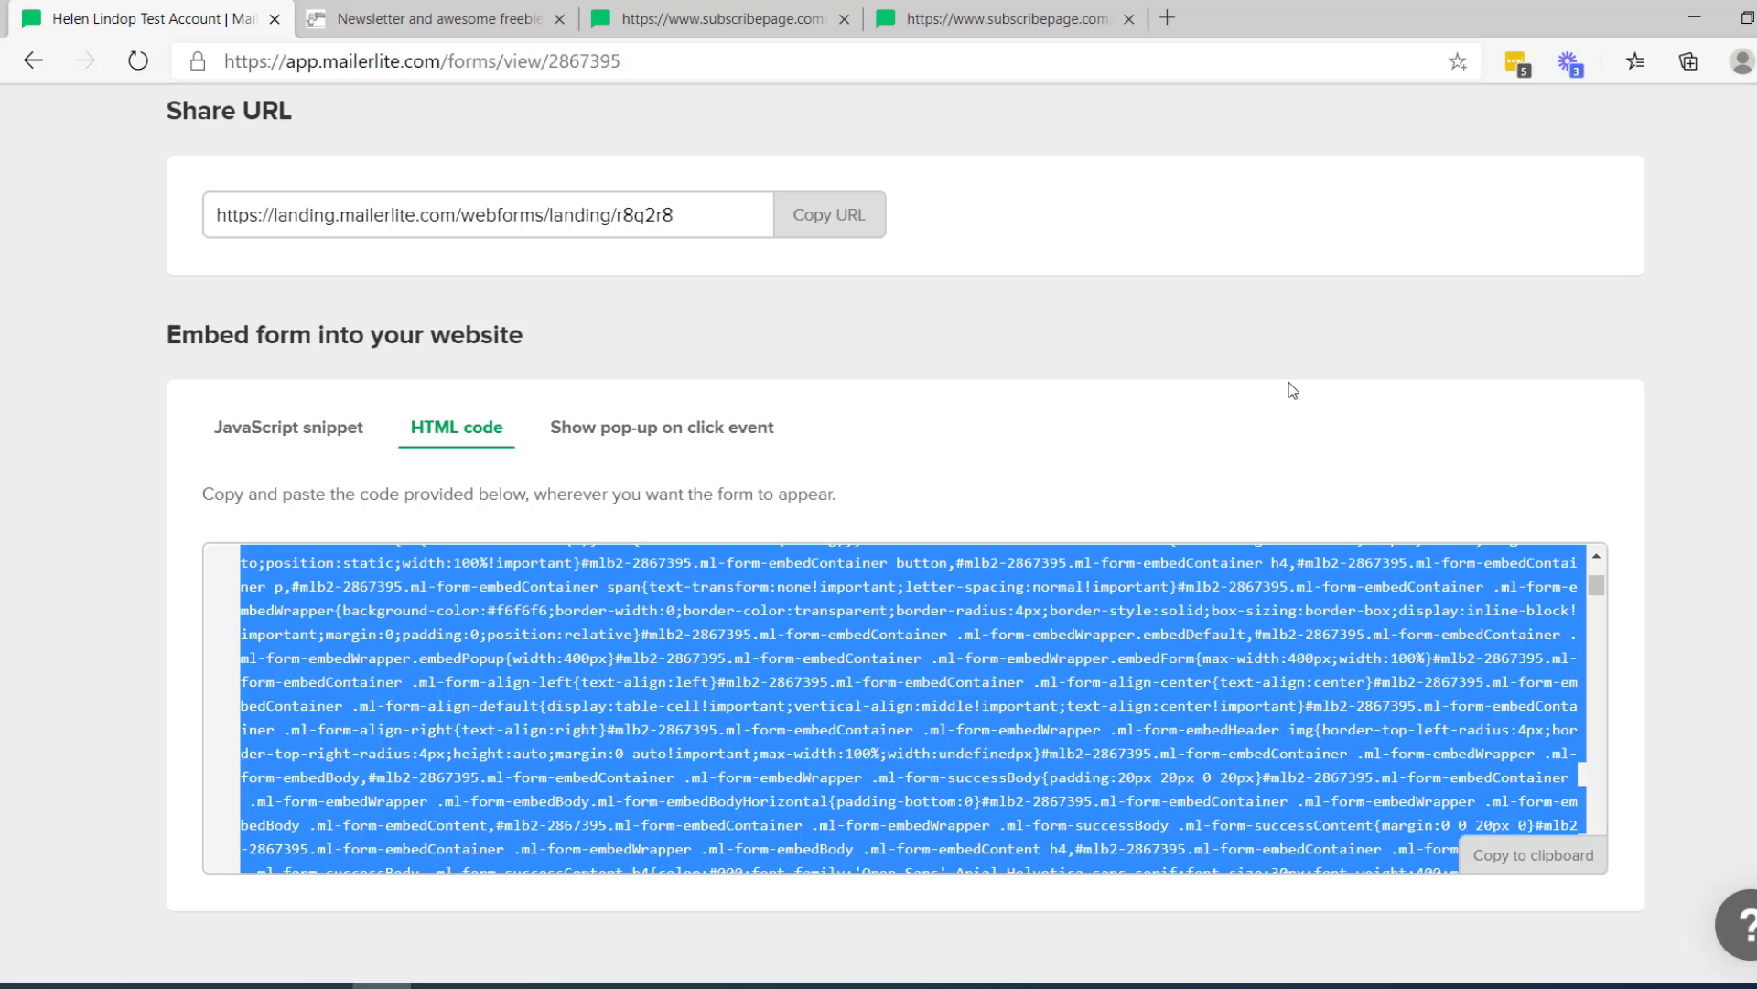